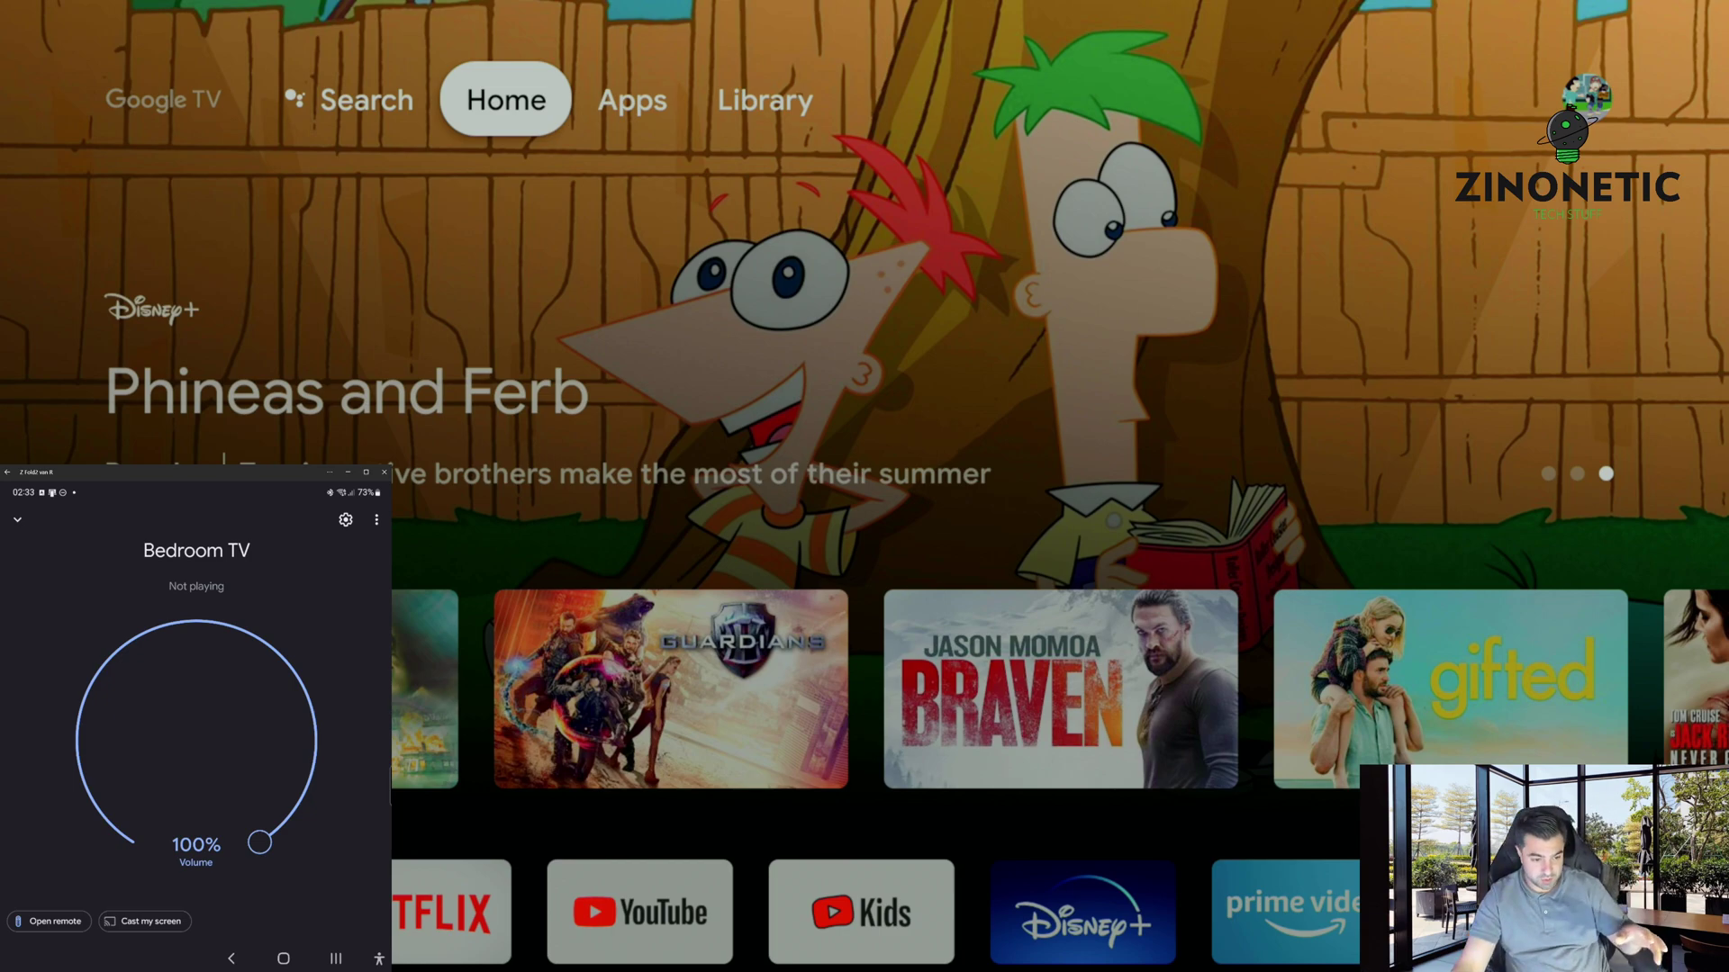
Step: Pair the phone as the Bedroom TV remote by entering the pairing code shown on the TV
left_click(50, 921)
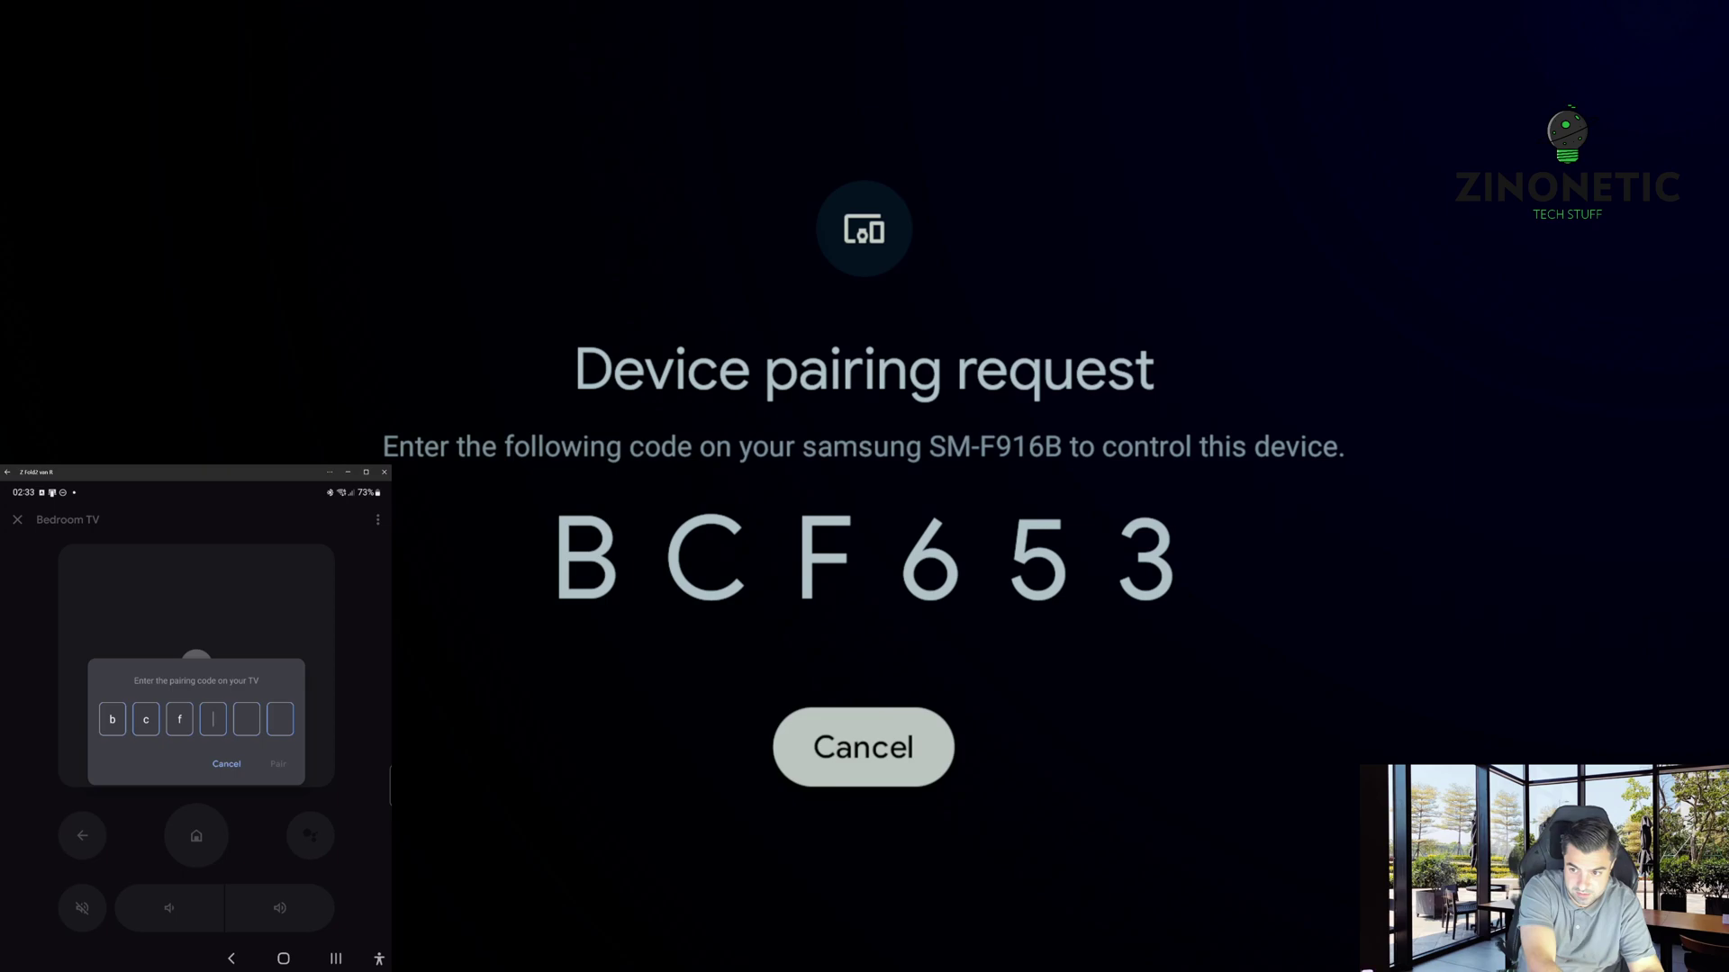
type("3")
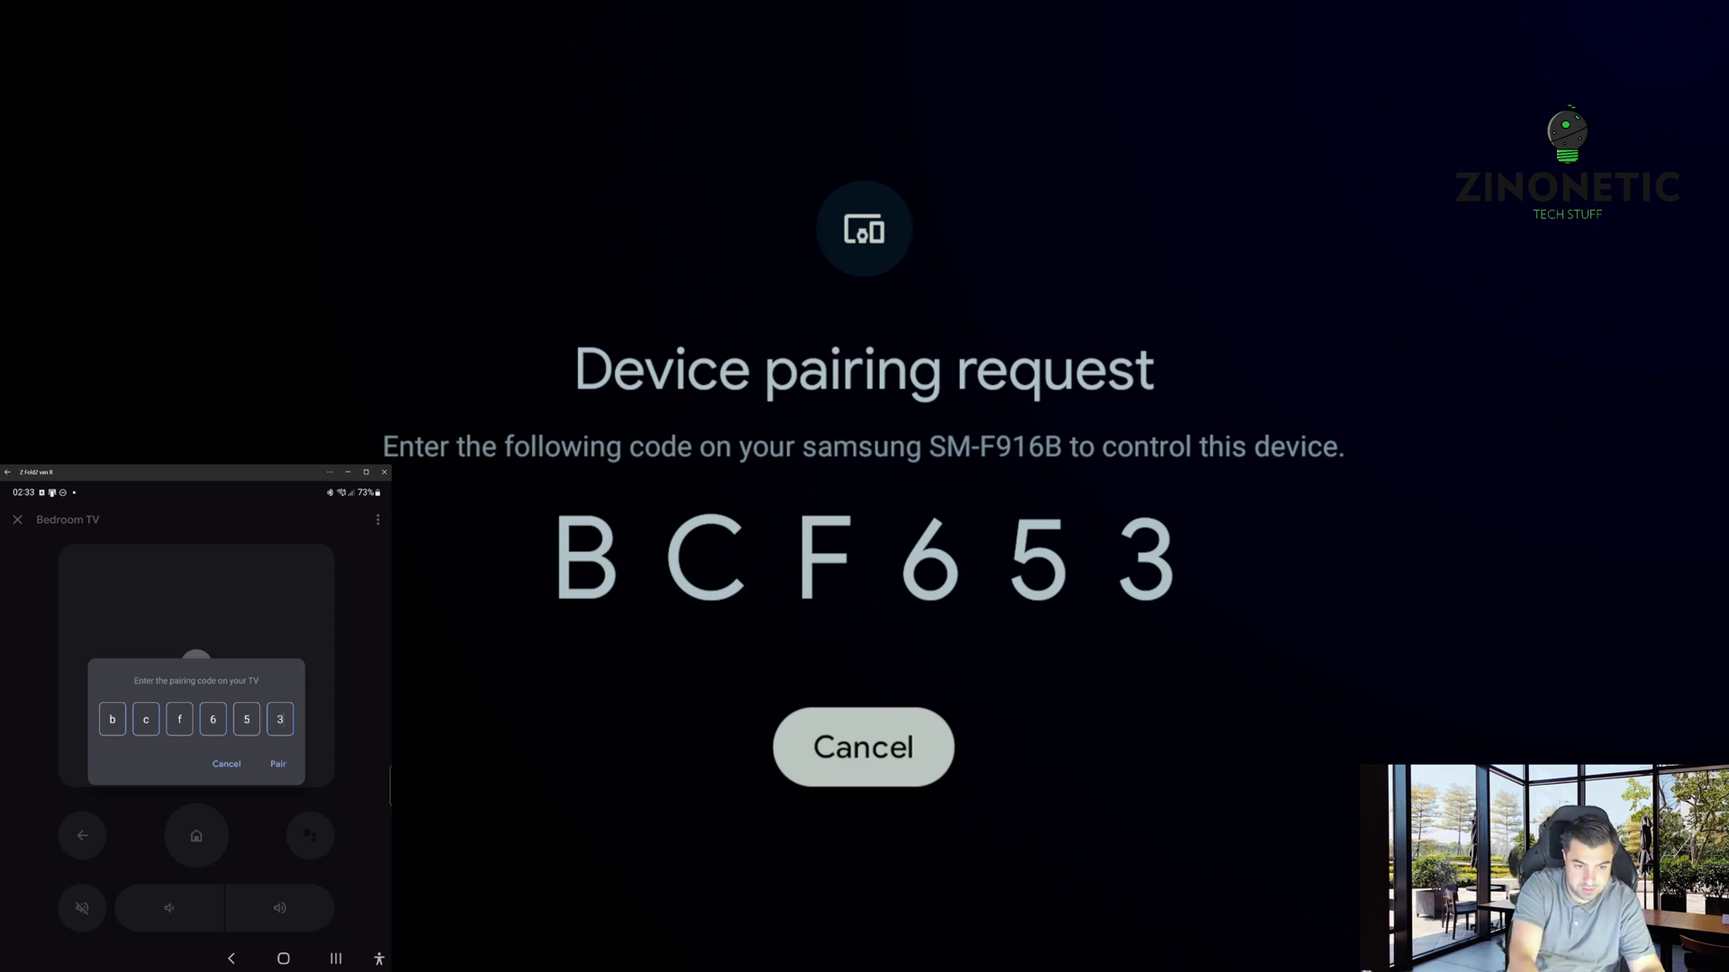
key("Tab")
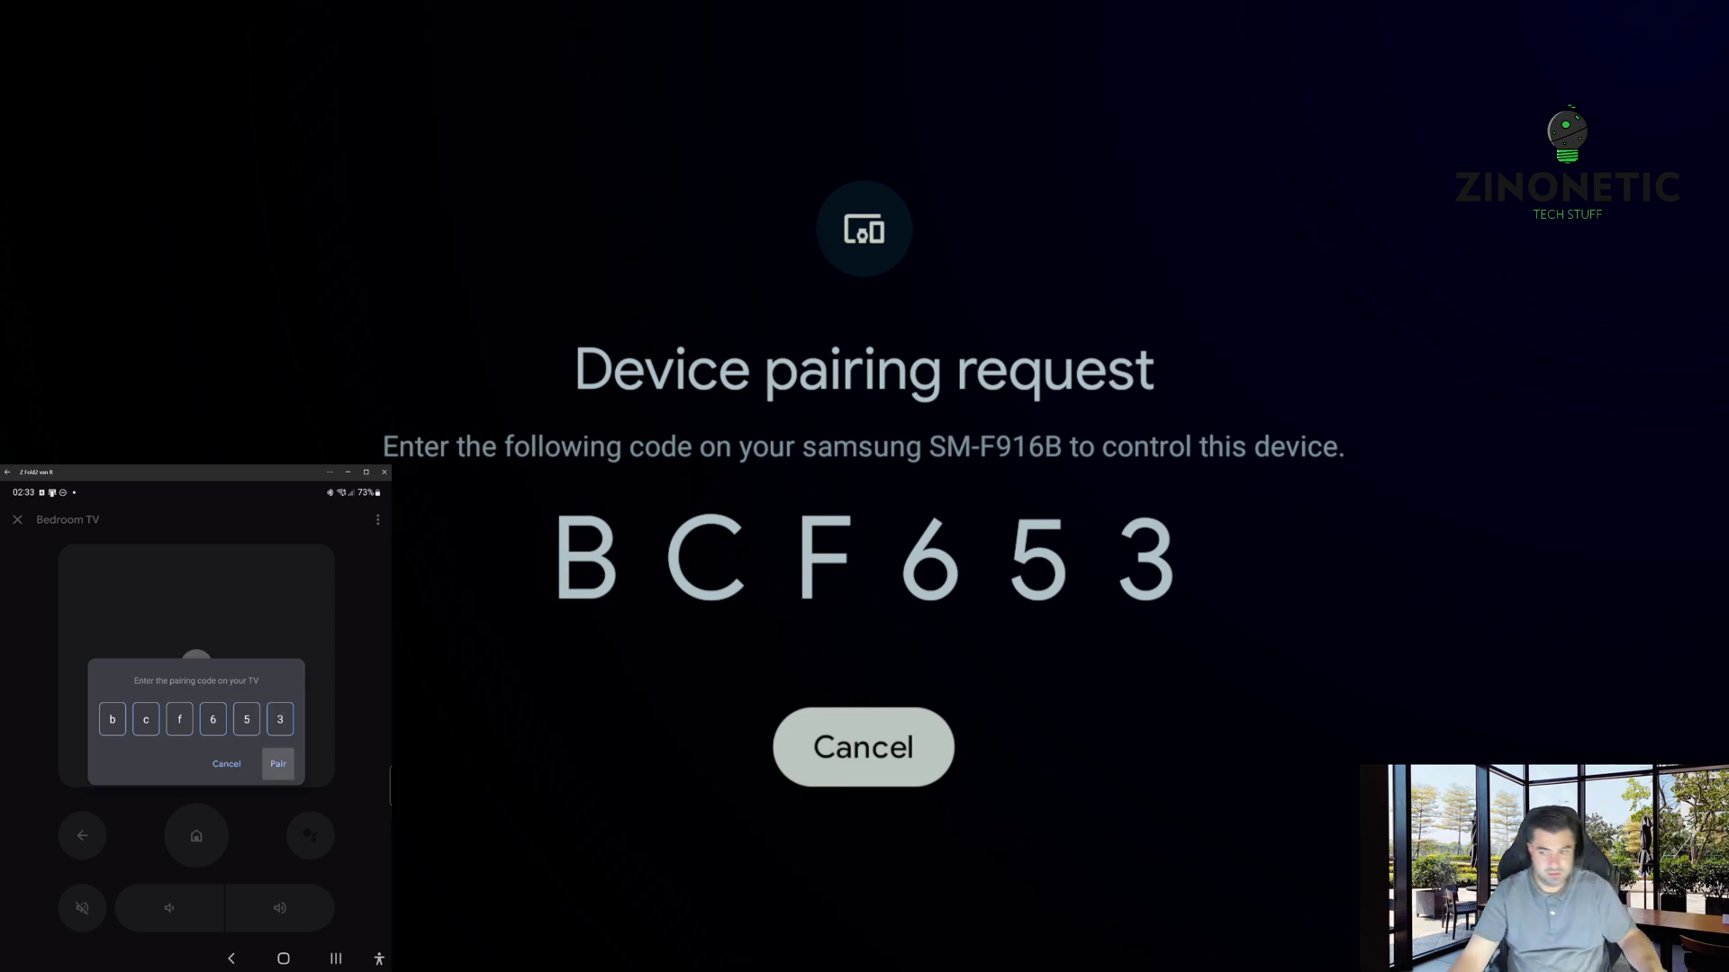
left_click(274, 763)
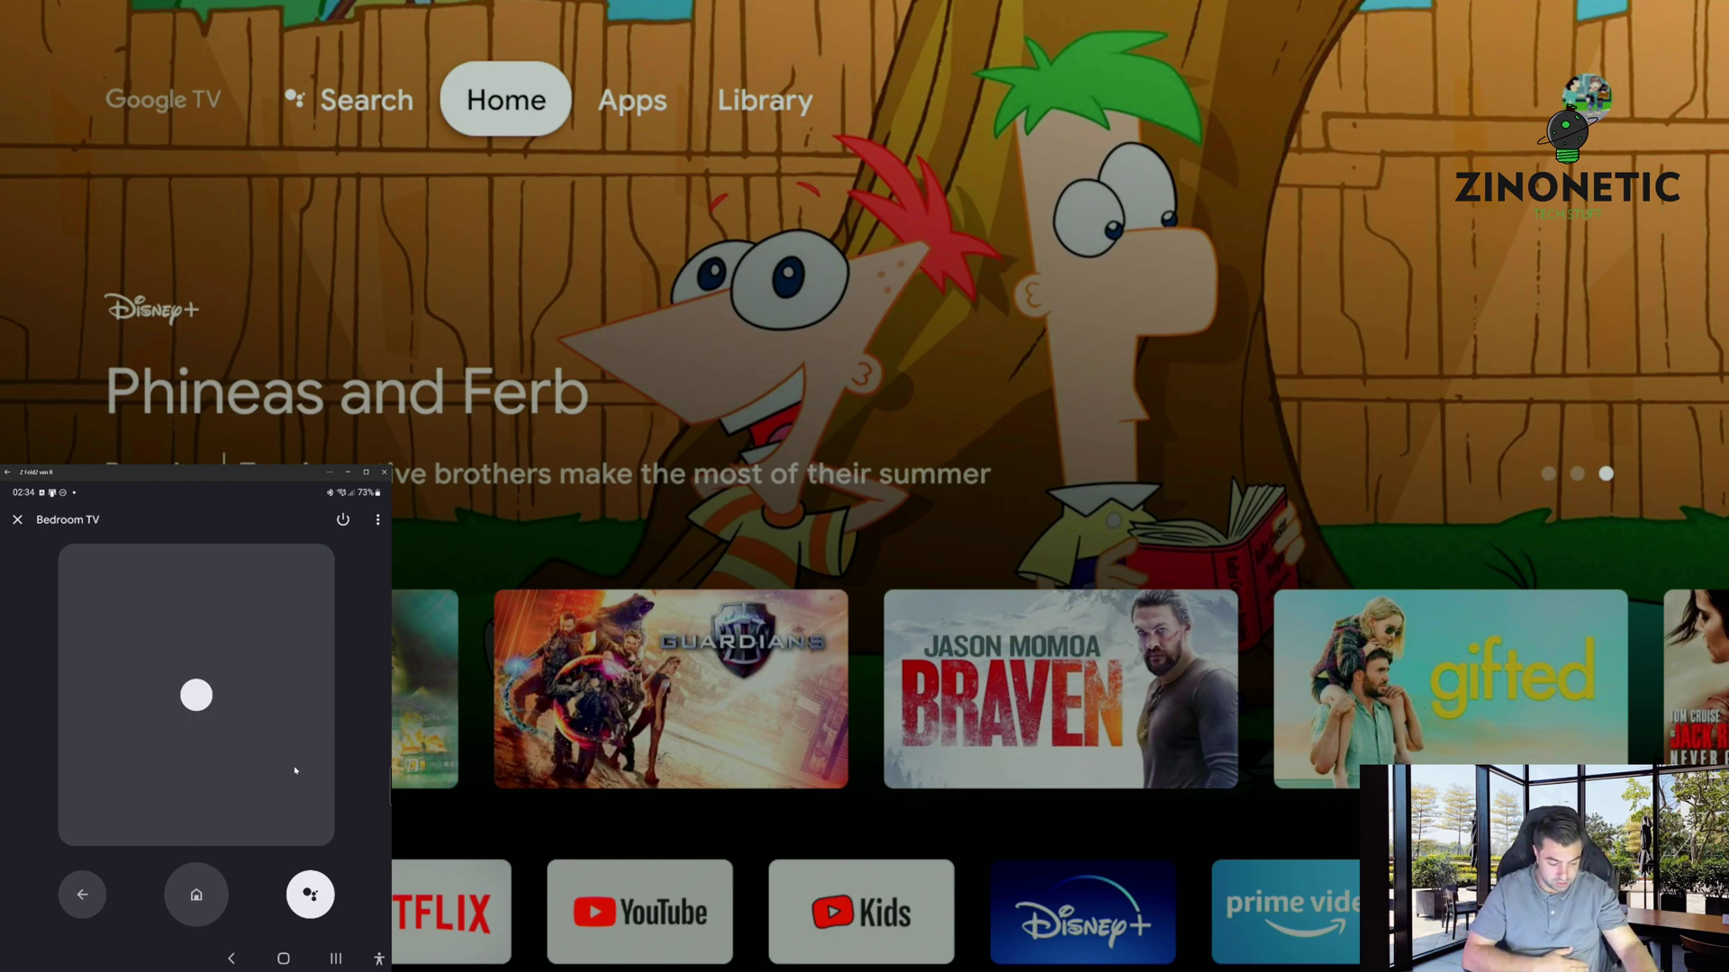
Step: Reach Google TV Settings through the profile icon at the top right
key("Right")
key("Right")
key("Right")
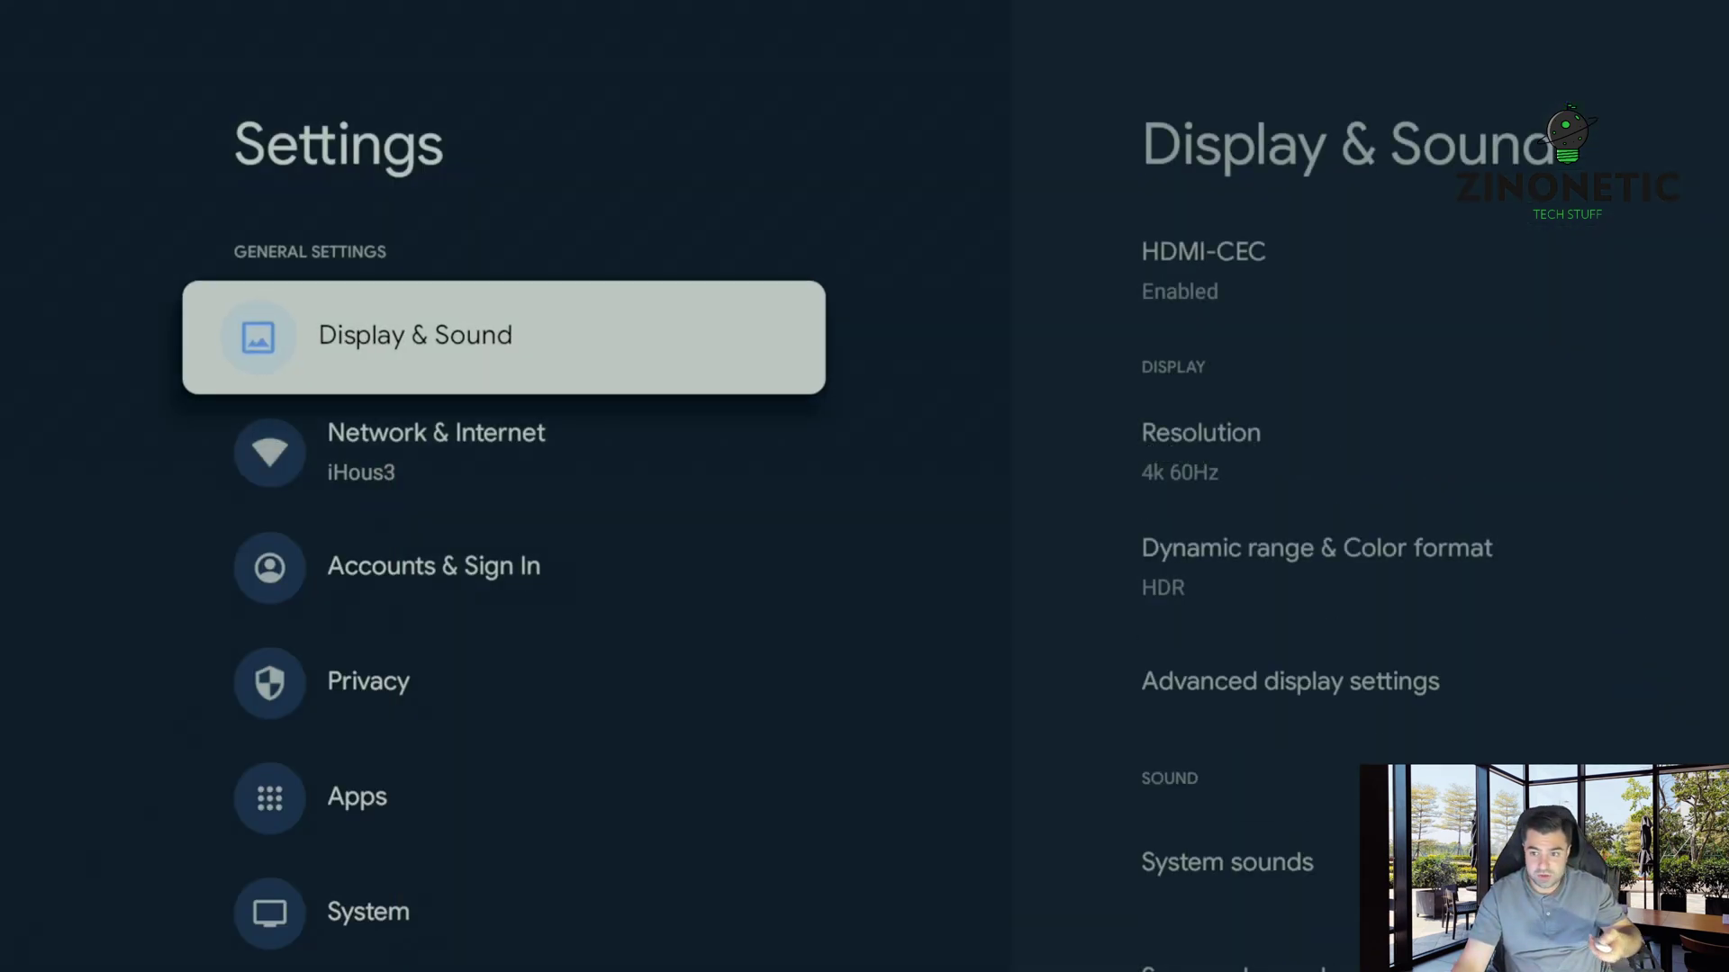
Step: Check for a system update under System > About; it reports the software is up to date
key("Down")
key("Down")
key("Down")
key("Down")
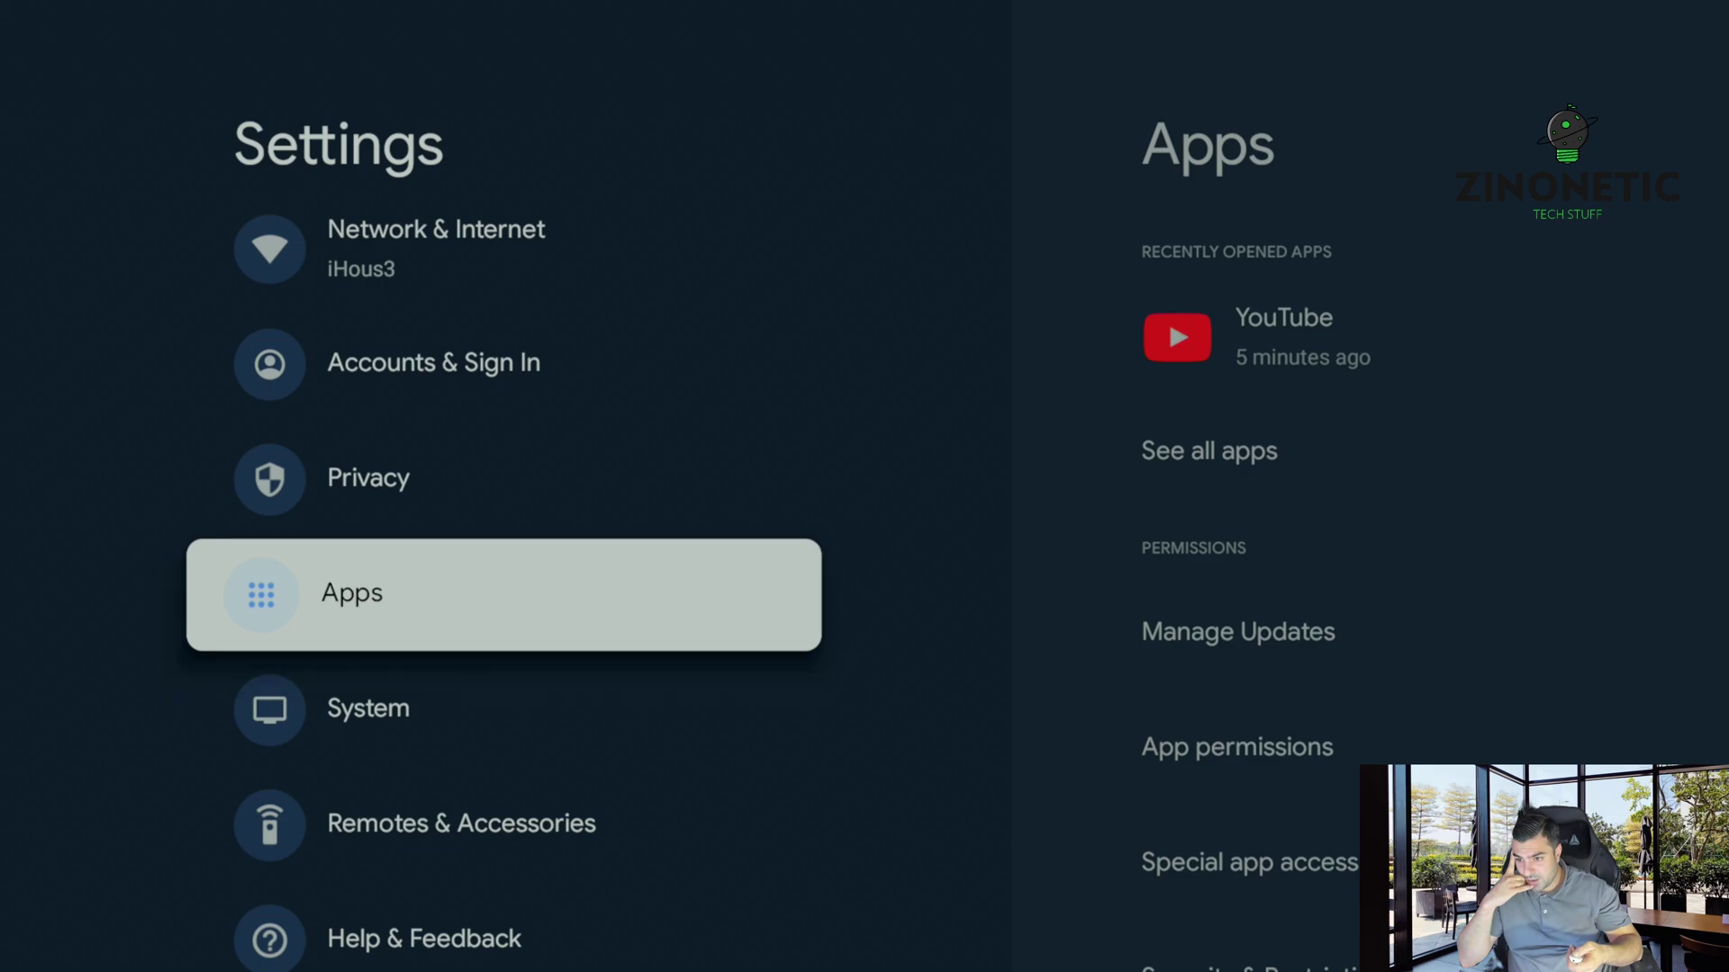
key("Return")
key("Escape")
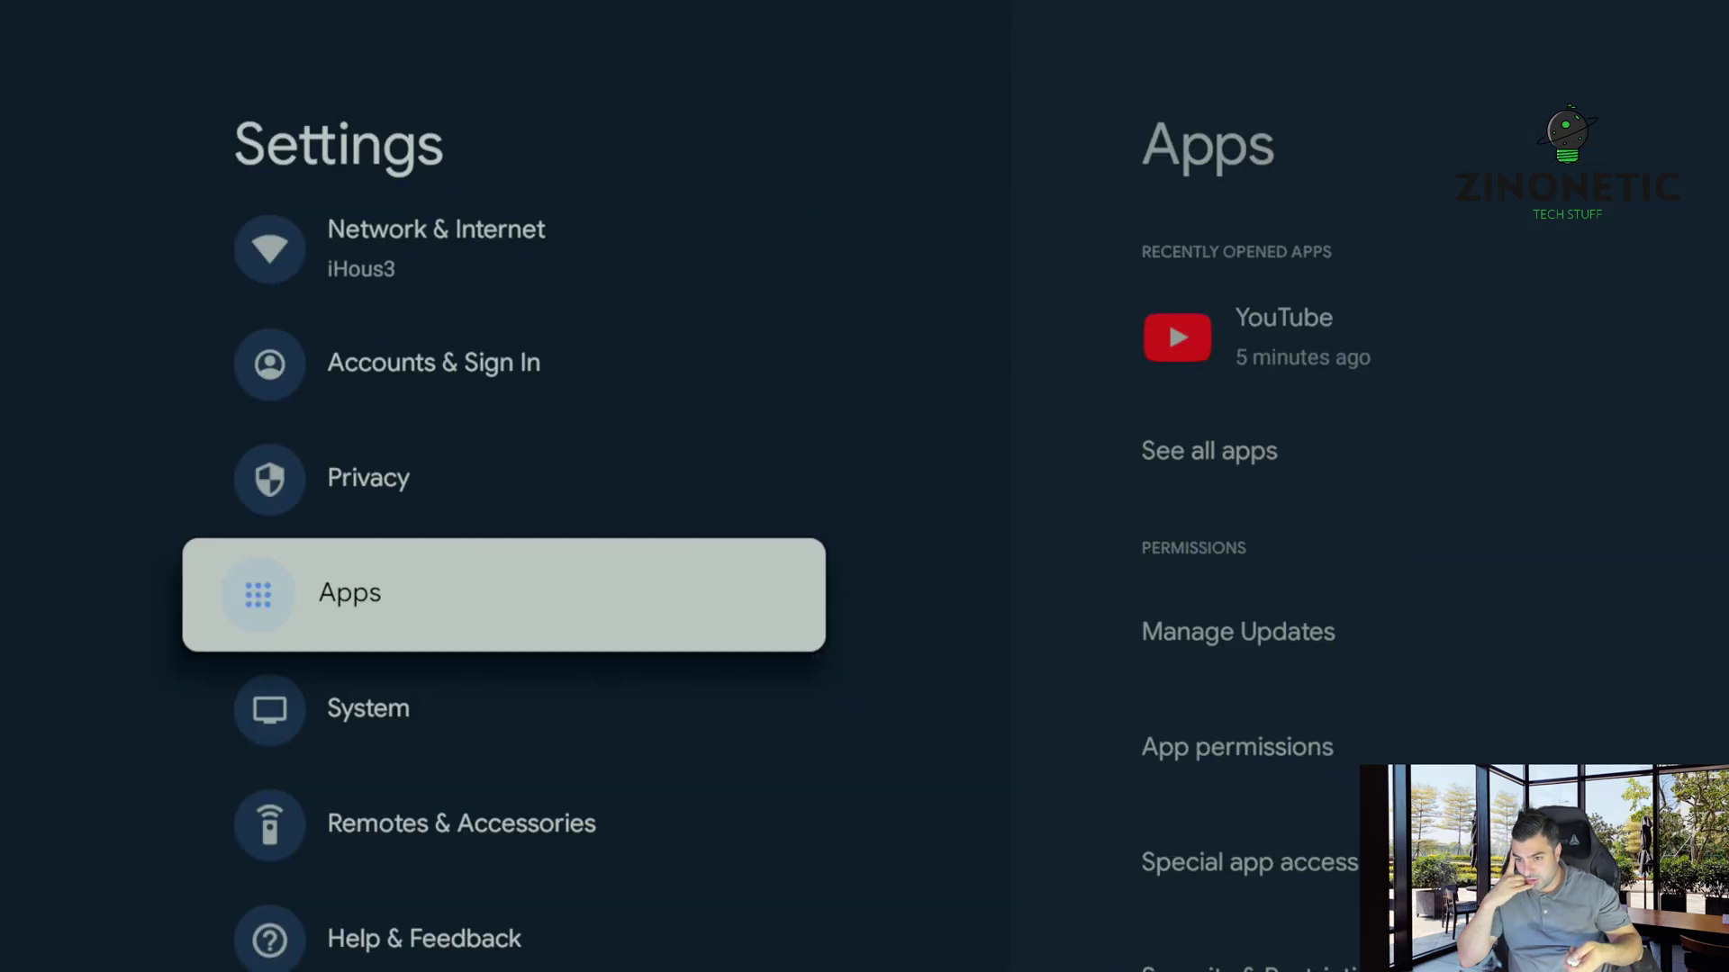
key("Down")
key("Down")
key("Down")
key("Up")
key("Up")
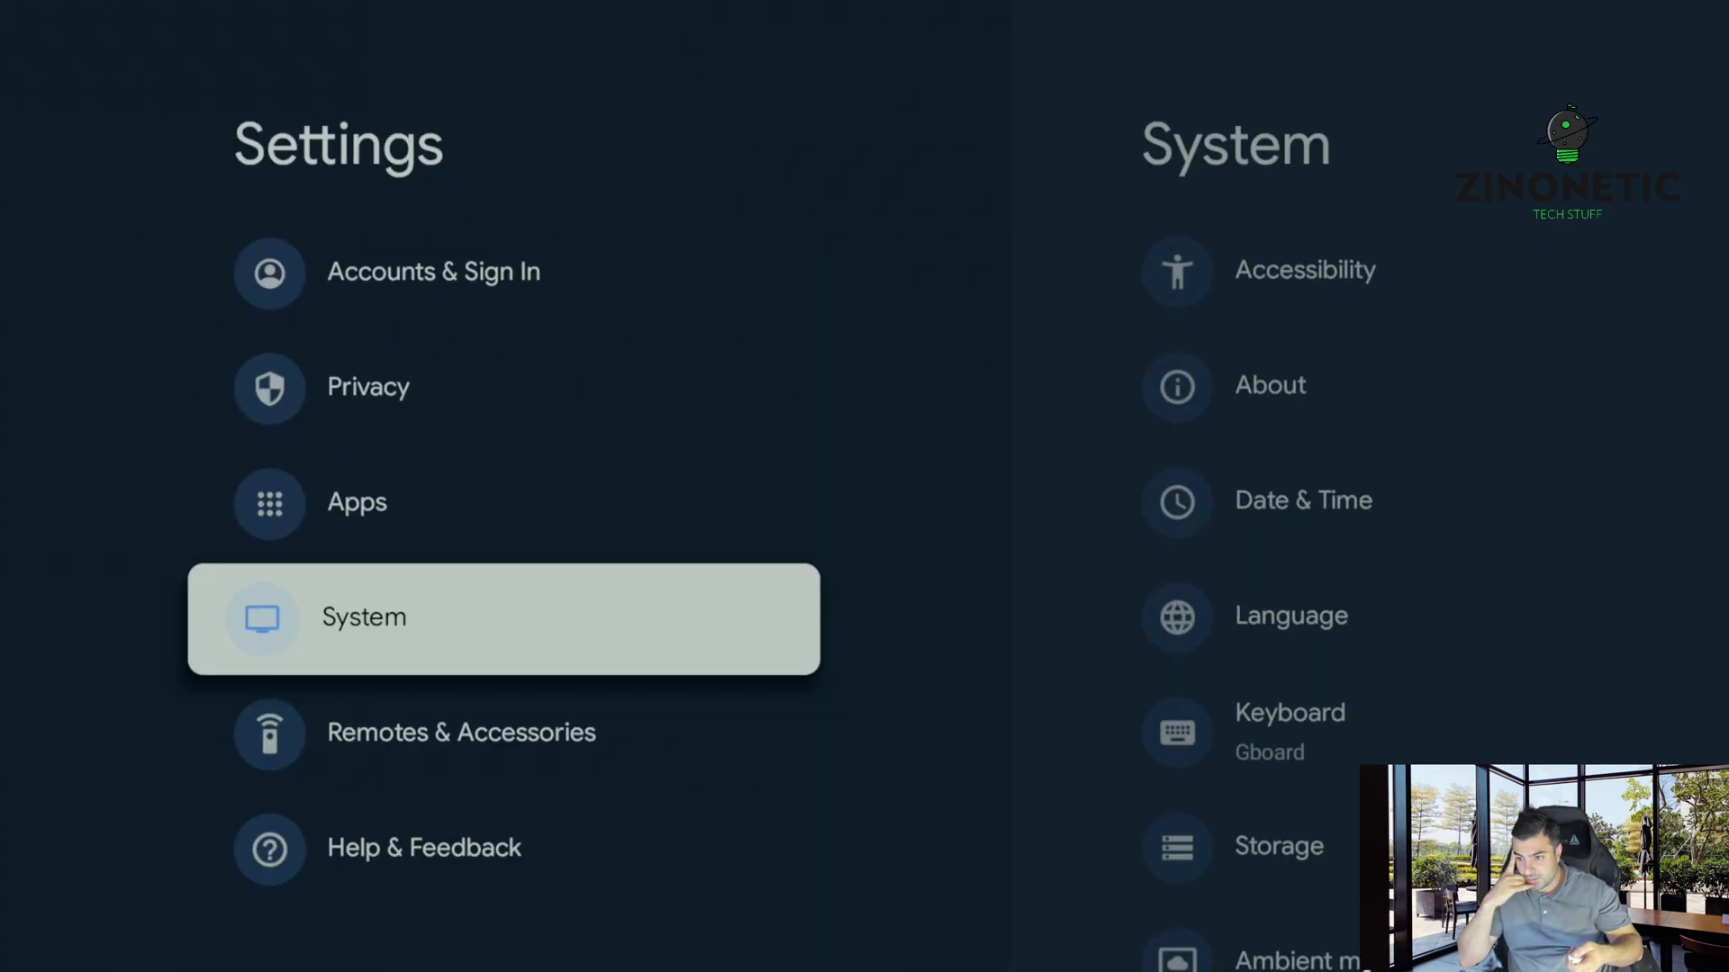
key("Return")
key("Down")
key("Down")
key("Down")
key("Down")
key("Down")
key("Down")
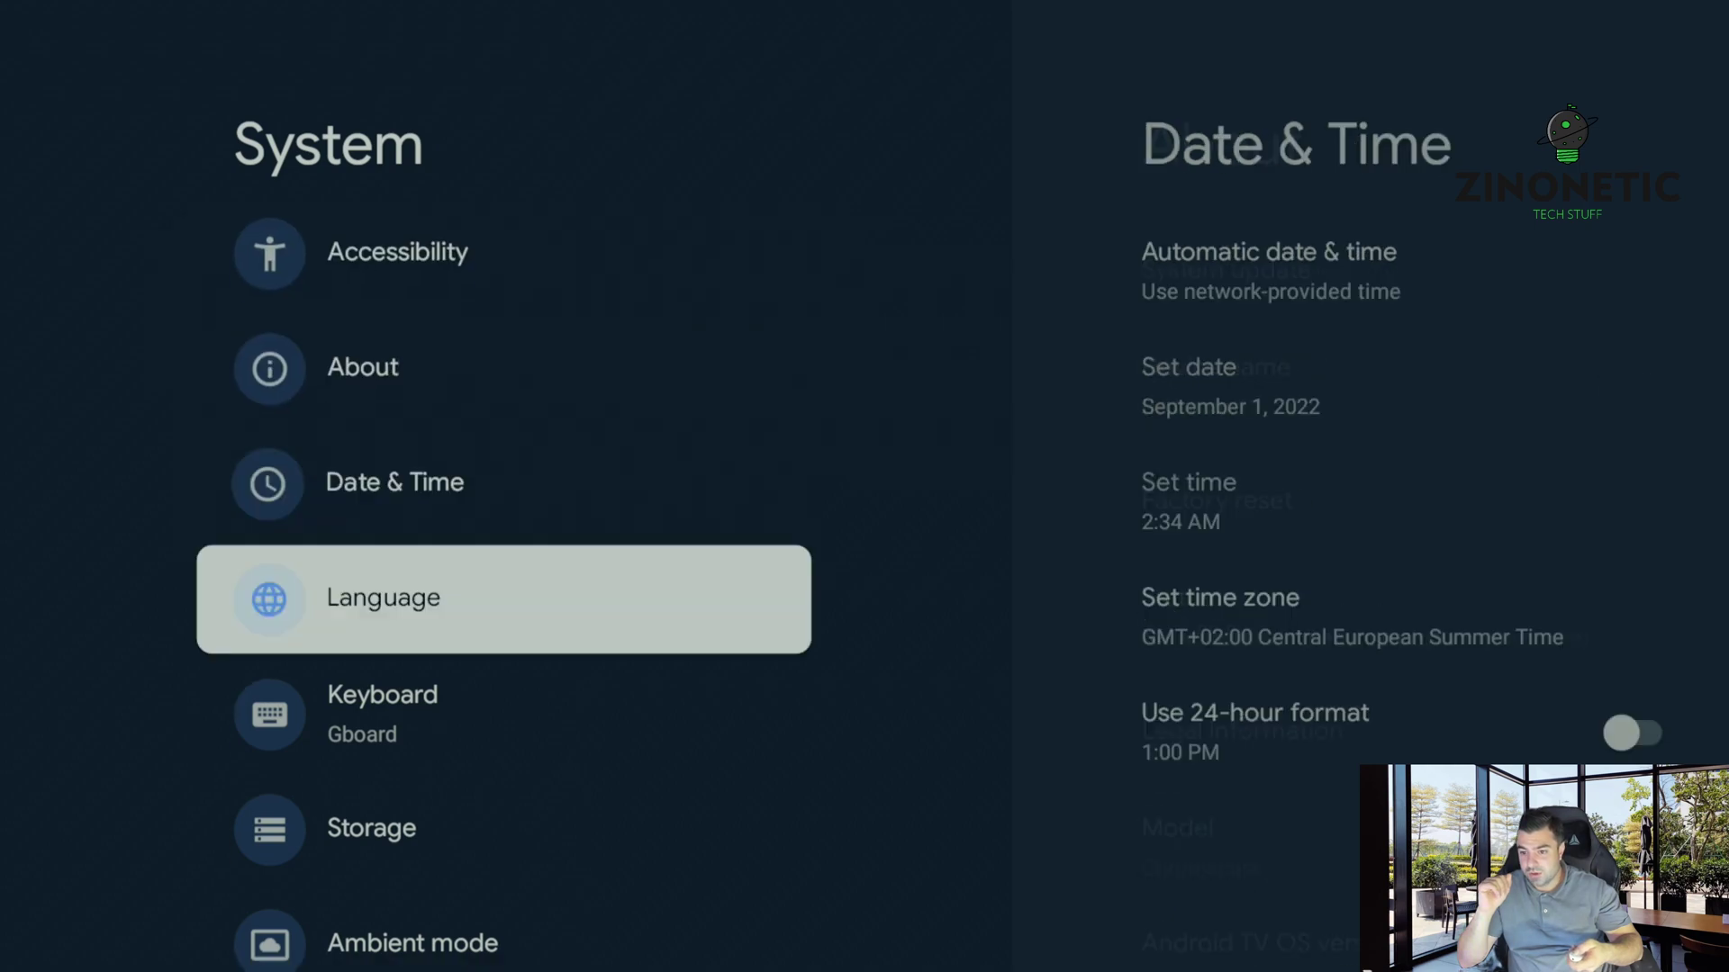
key("Up")
key("Up")
key("Up")
key("Up")
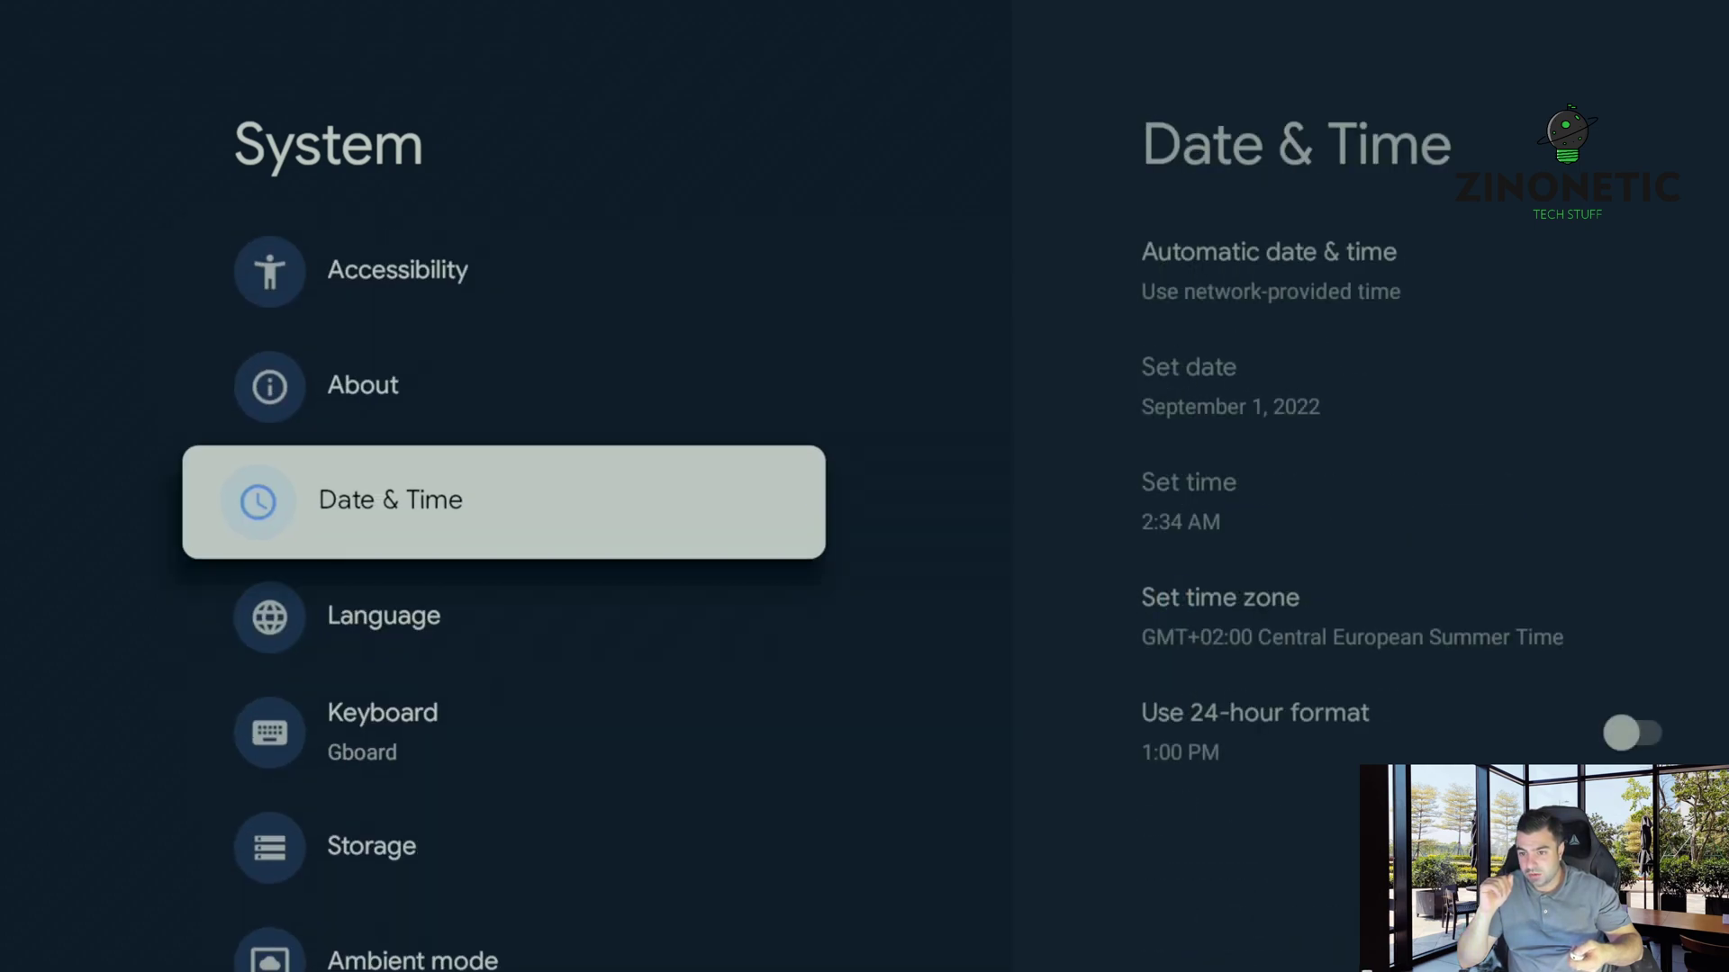
key("Up")
key("Return")
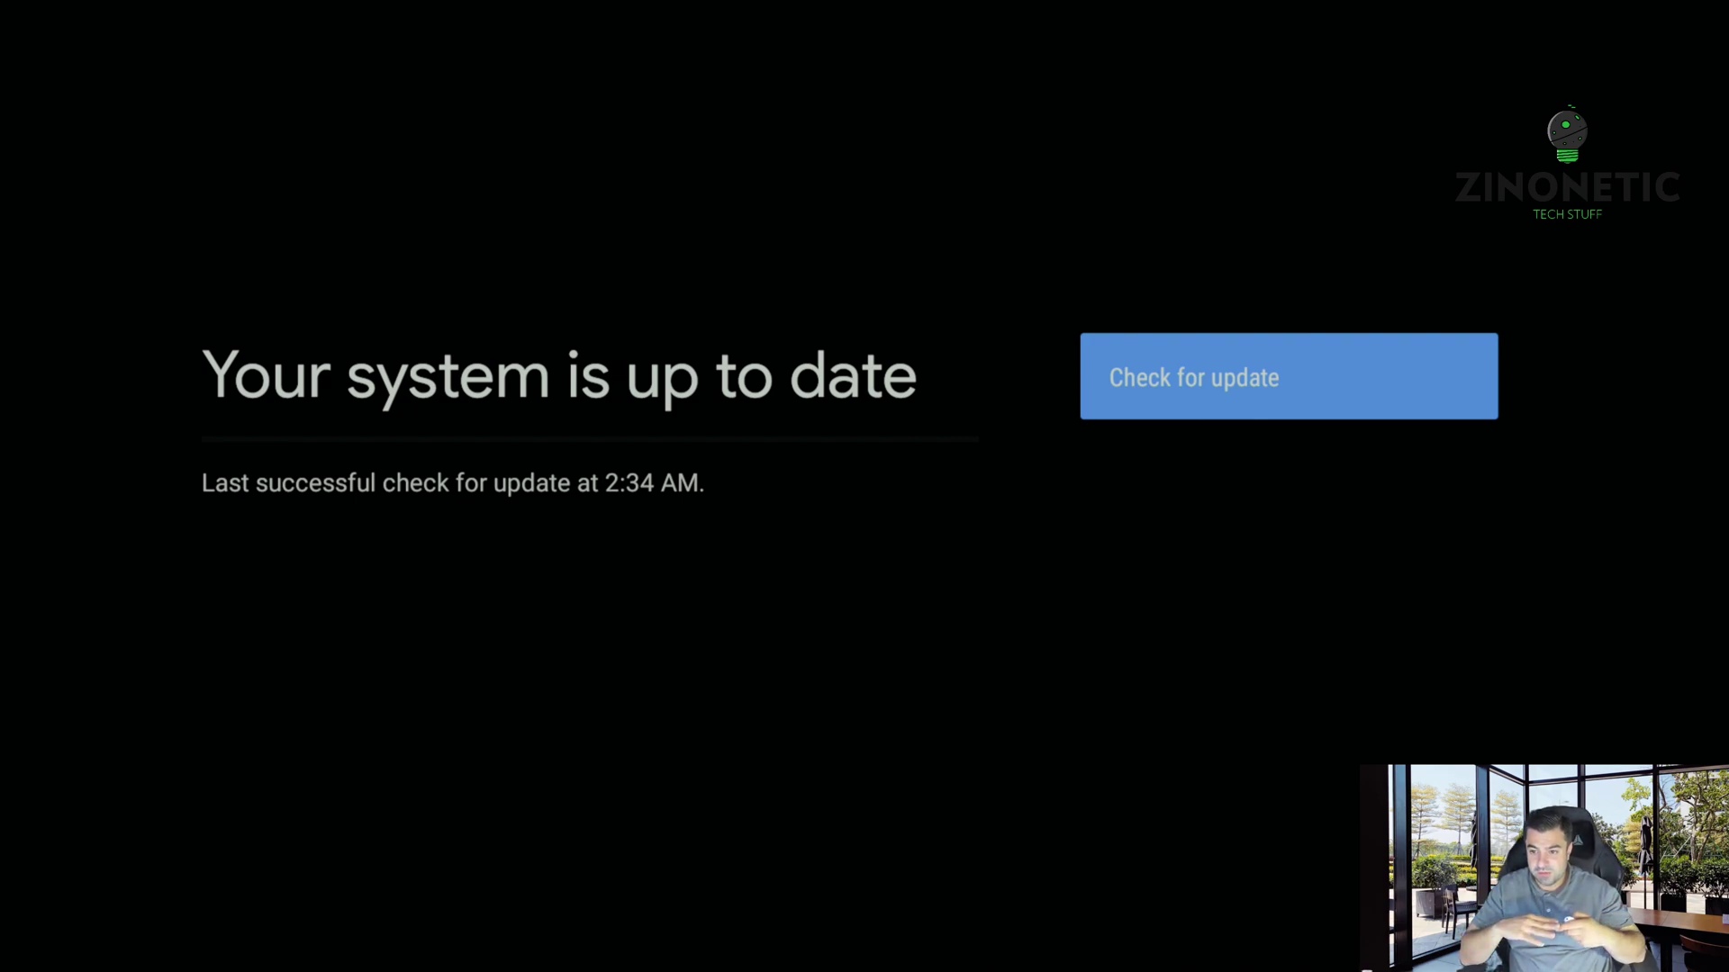
Step: Back out of the update result to the main Settings list
key("Escape")
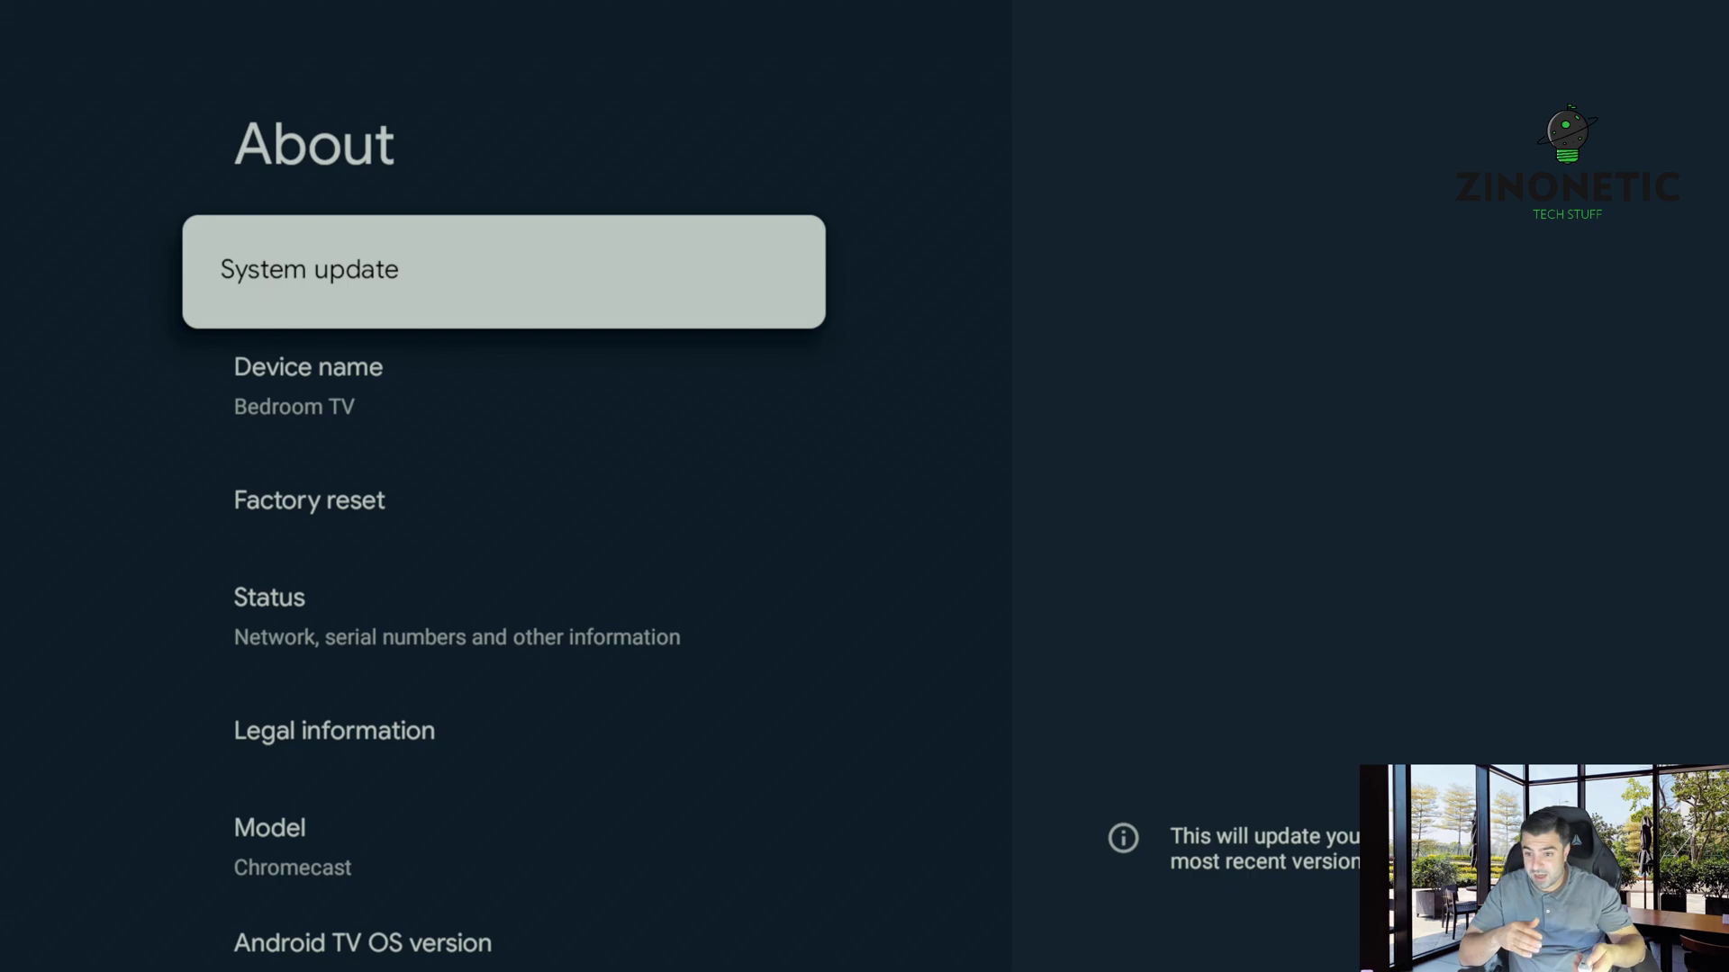
key("Escape")
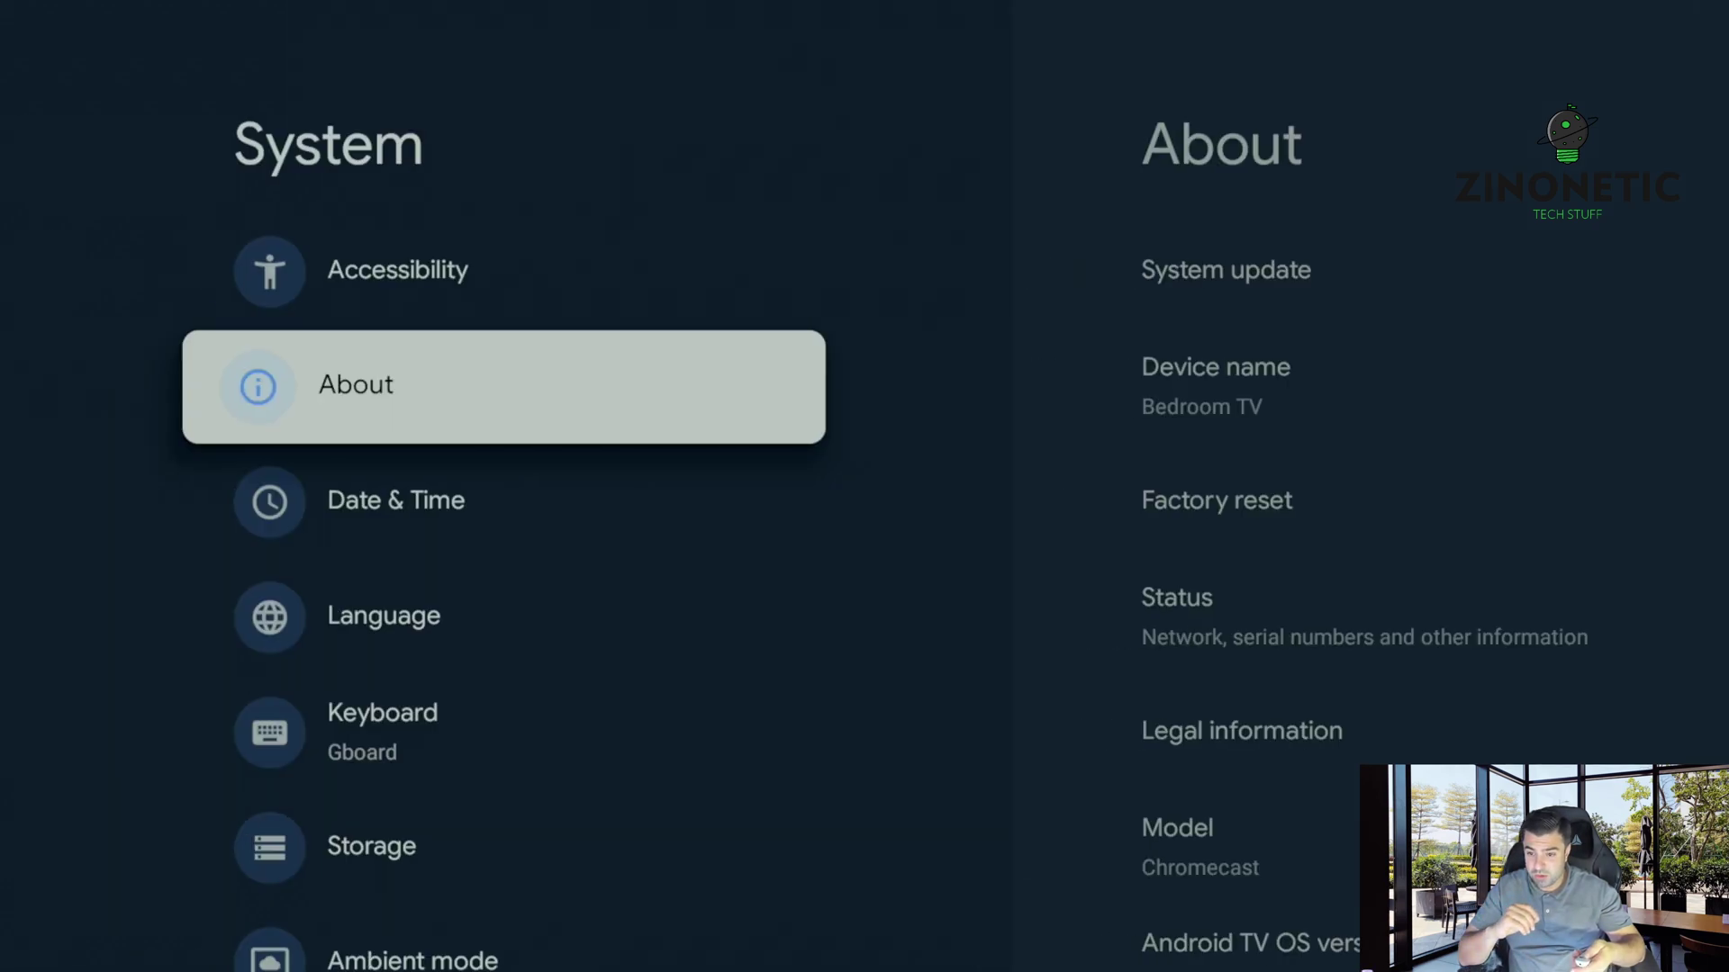
key("Down")
key("Down")
key("Down")
key("Down")
key("Down")
key("Down")
key("Down")
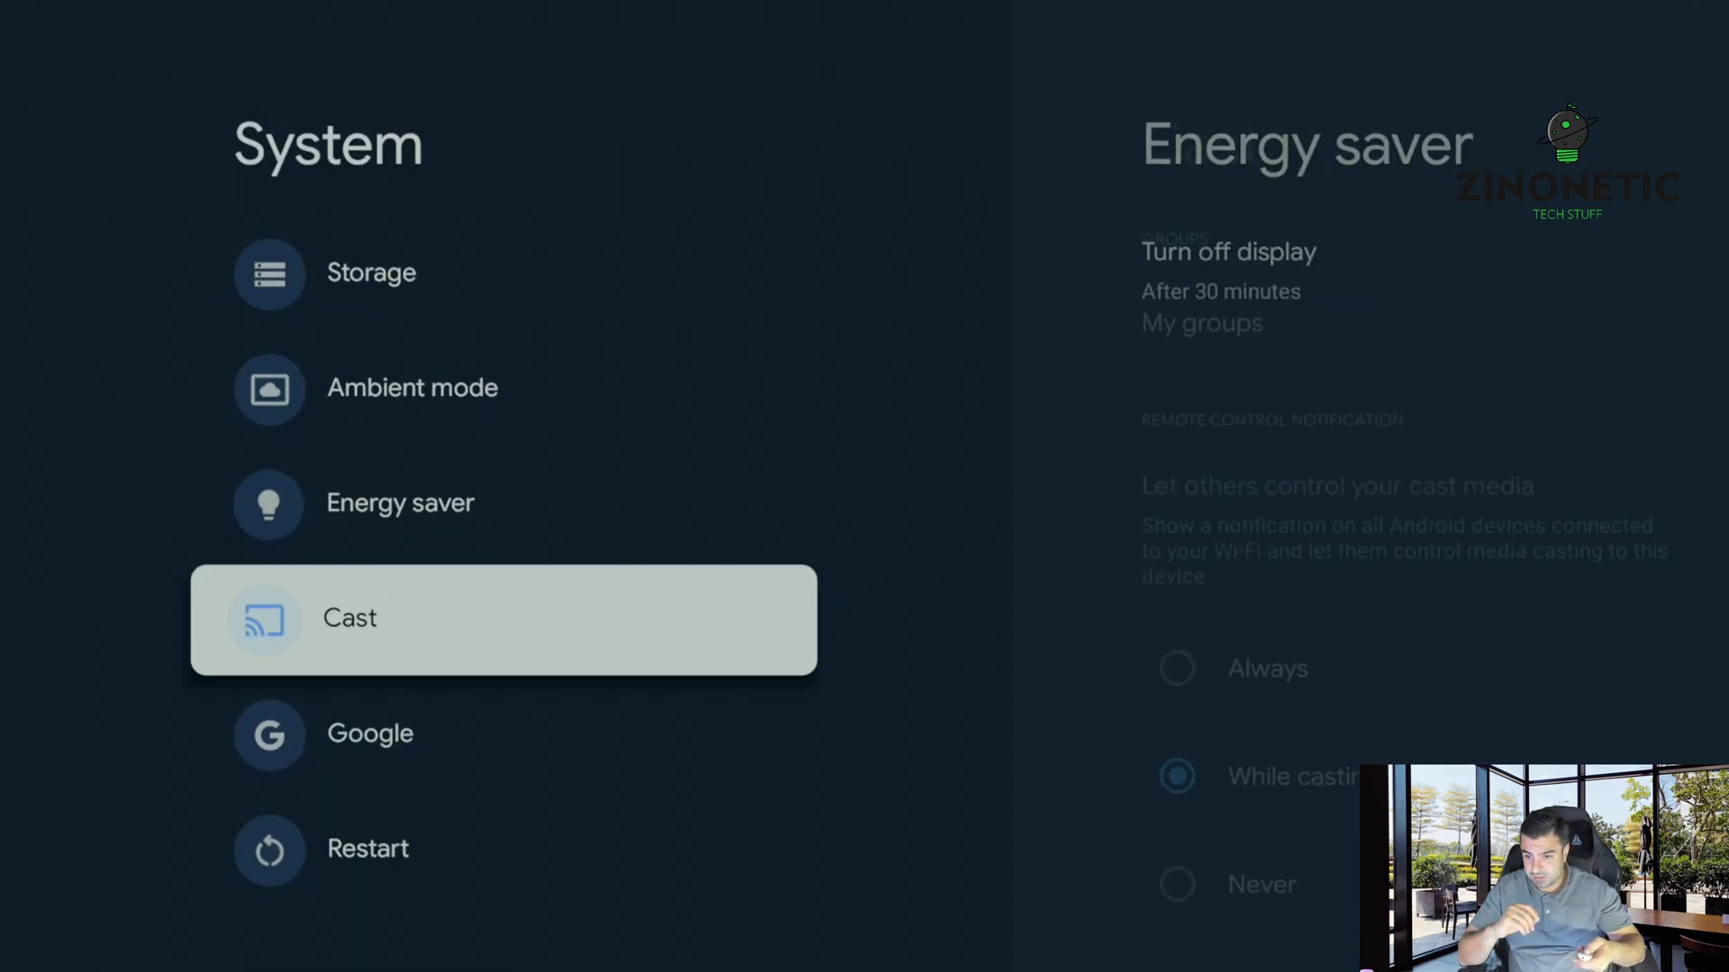
key("Down")
Step: Open Apps > See all apps and turn on Show system apps
key("Escape")
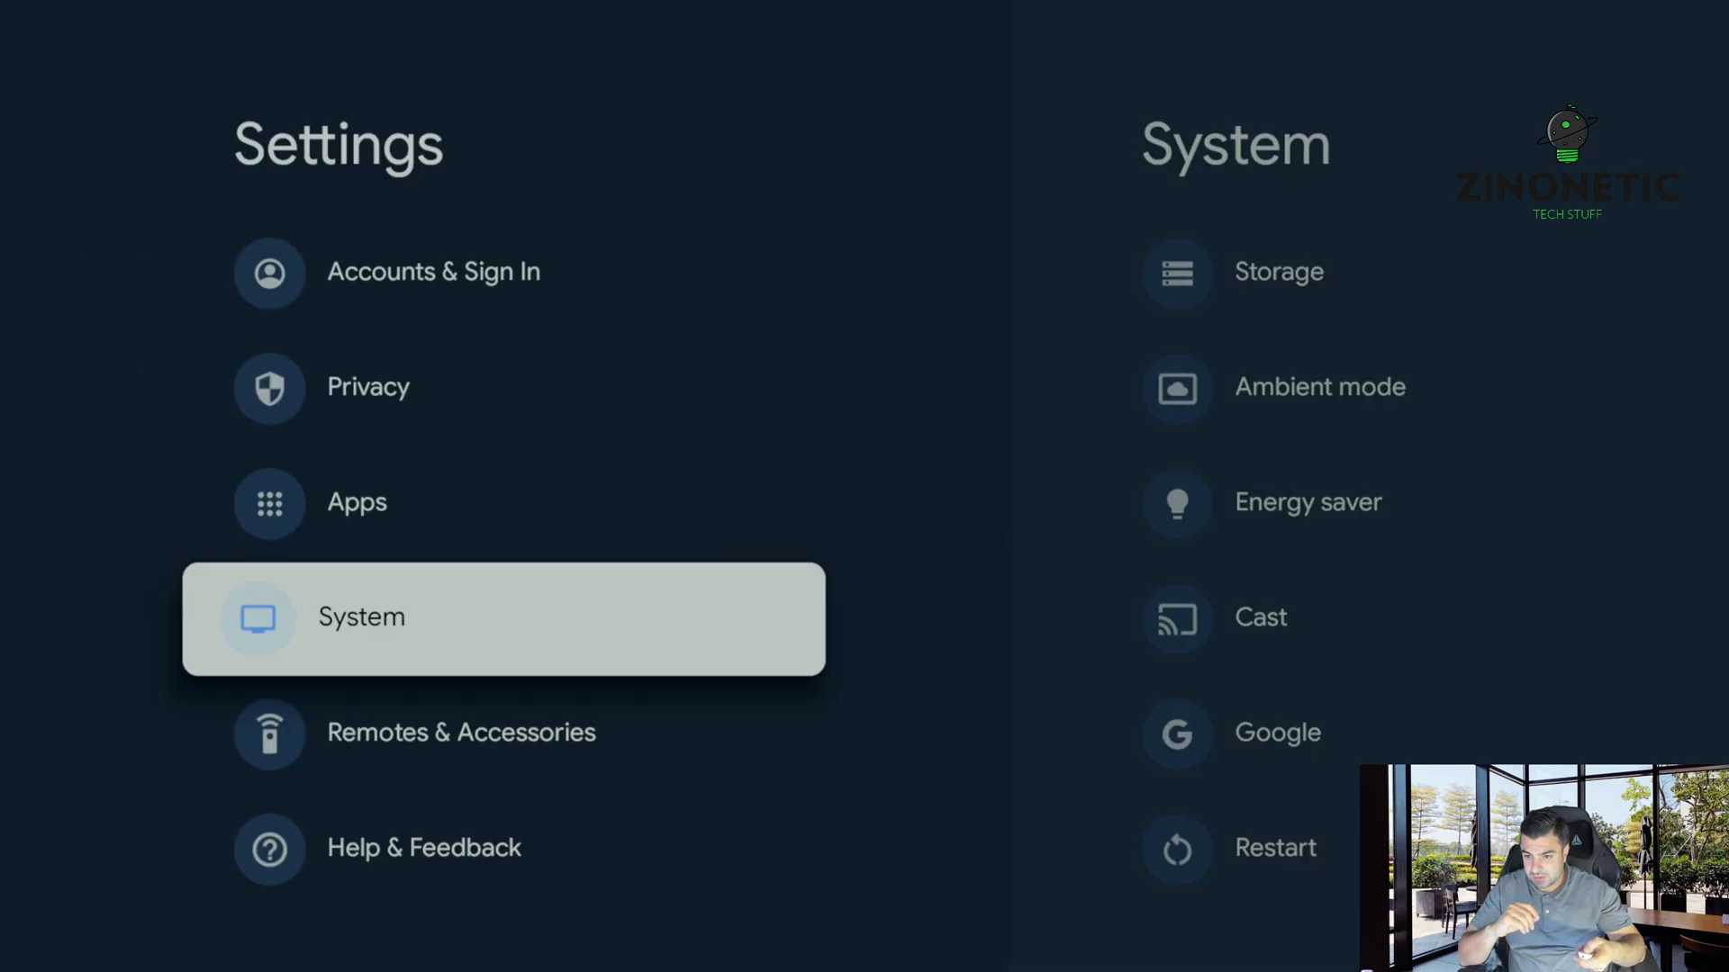
key("Up")
key("Return")
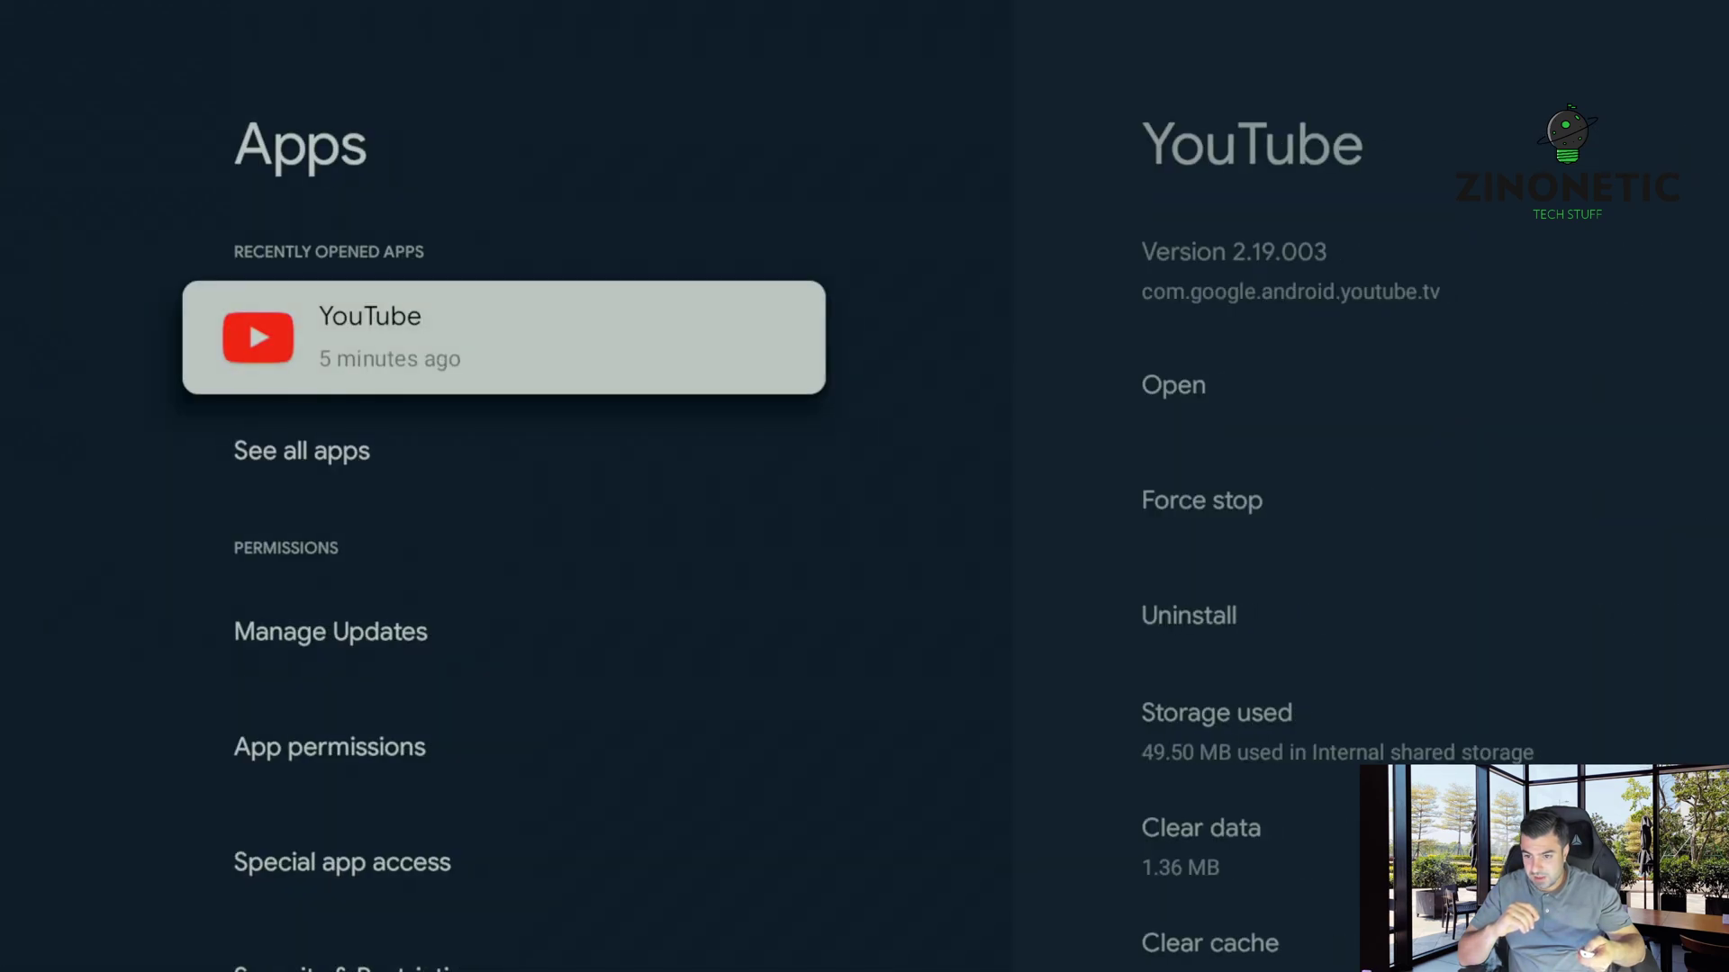
key("Down")
key("Down")
key("Up")
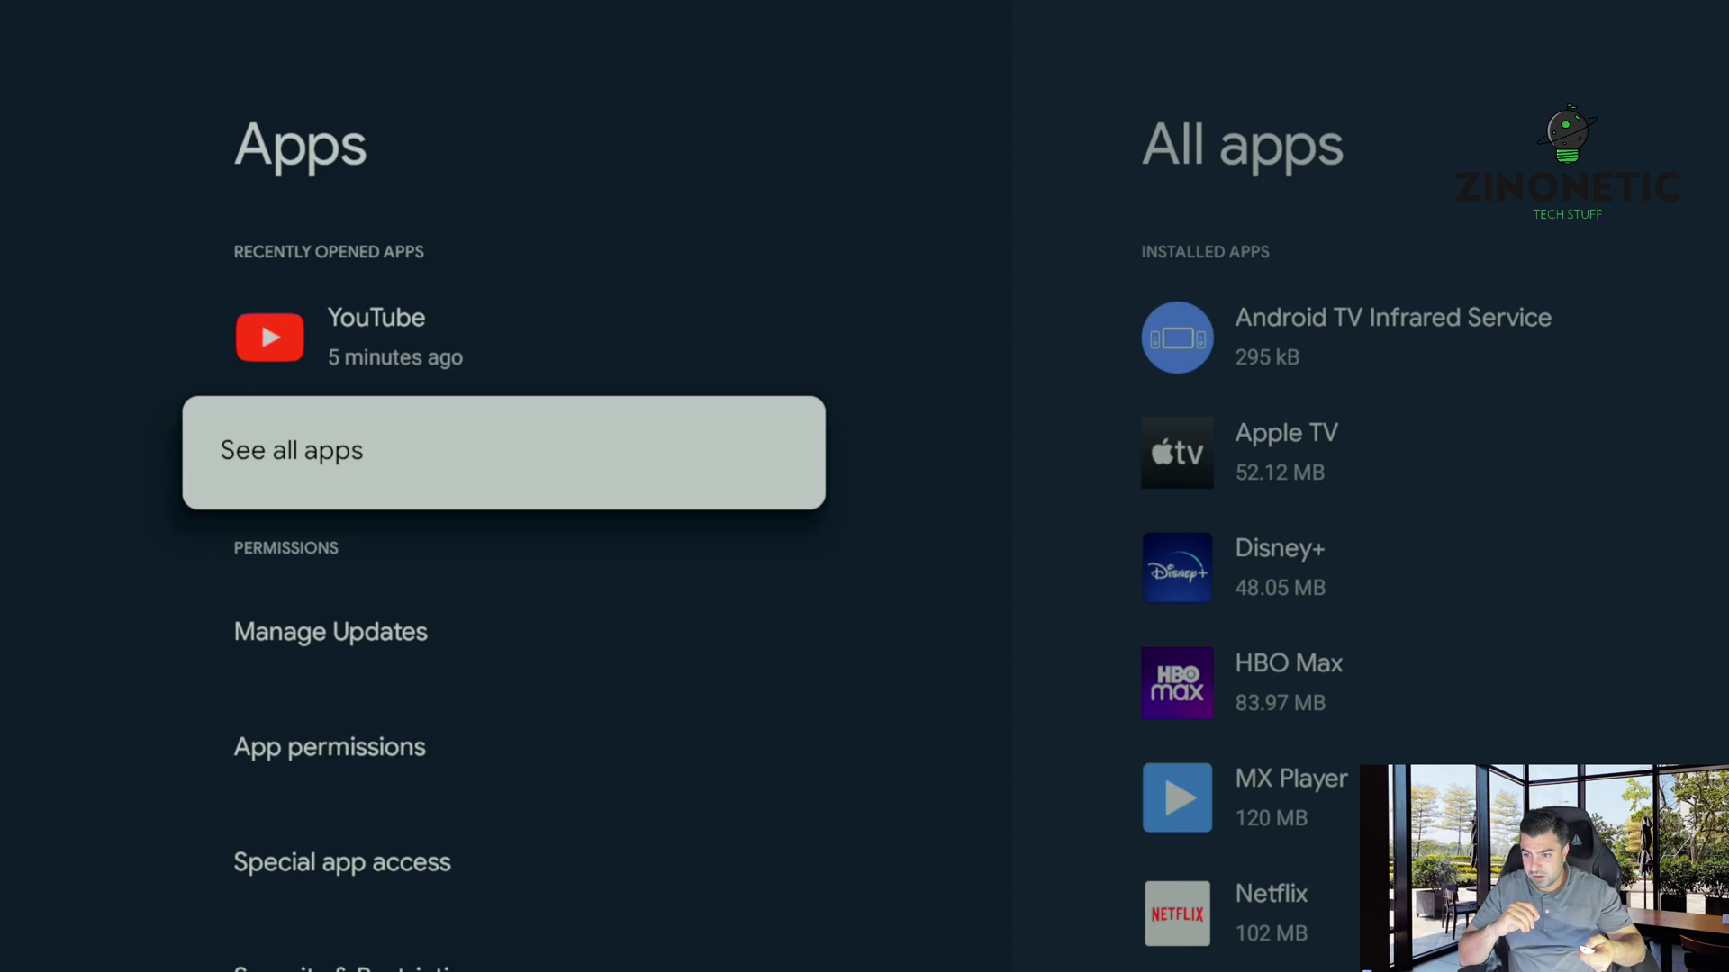
key("Return")
key("Down")
key("Down")
key("Down")
key("Down")
key("Down")
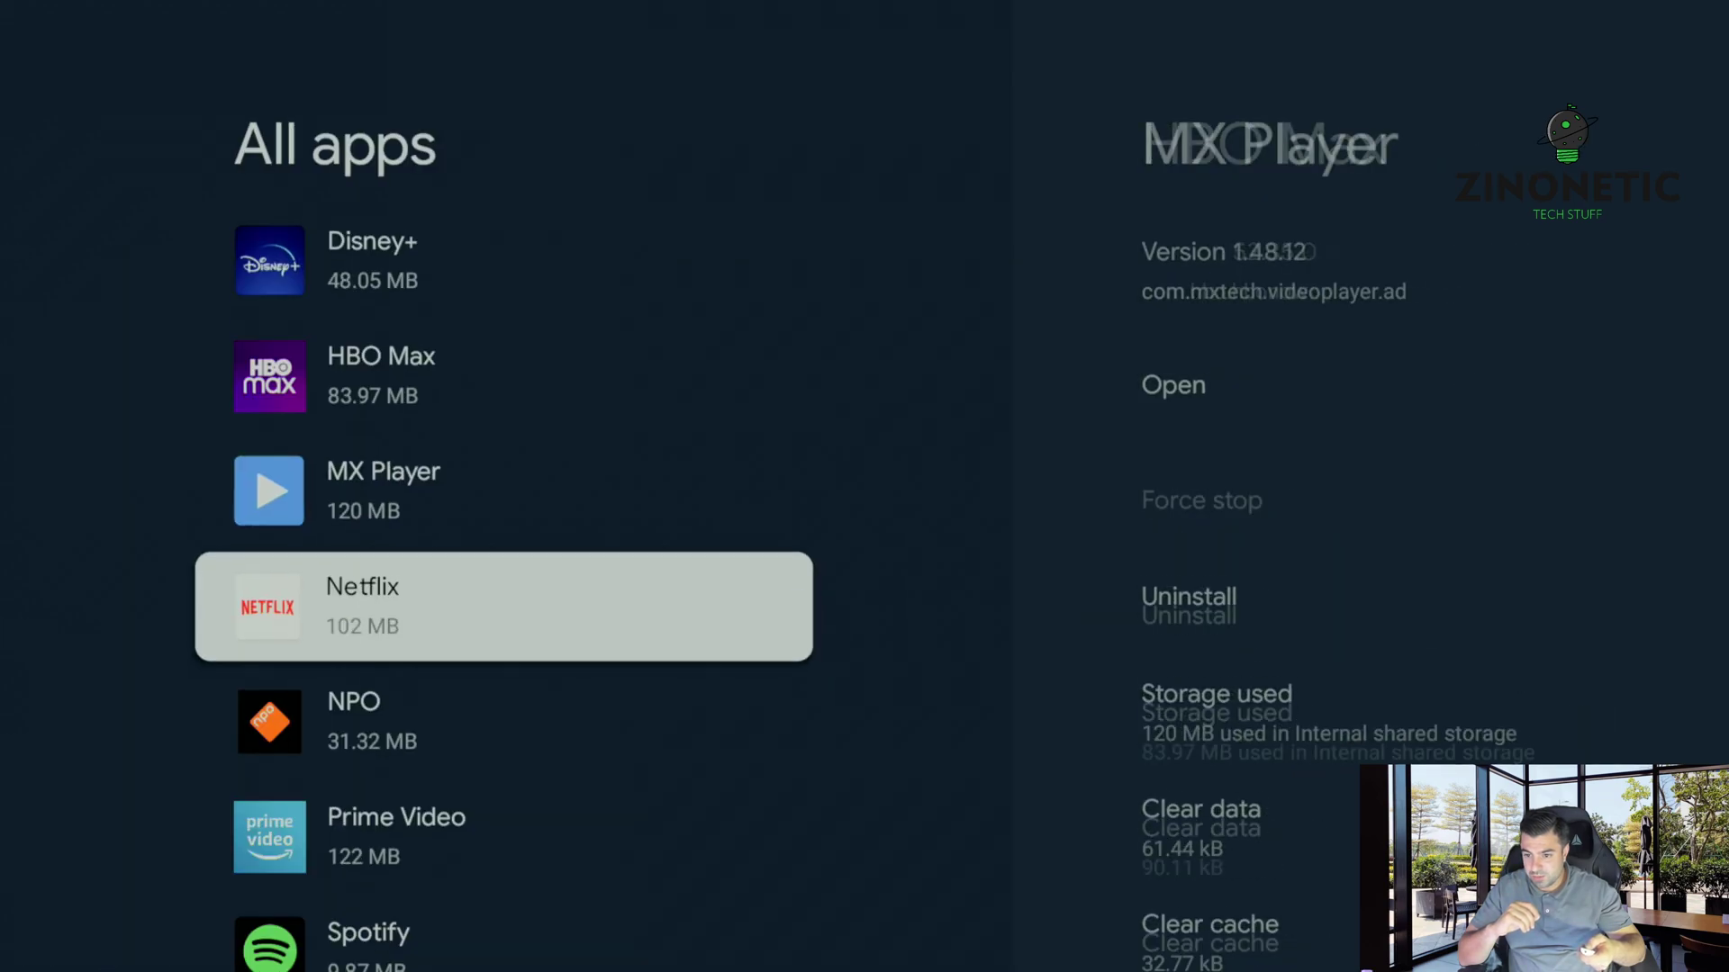
key("Down")
key("Down")
key("Down")
key("Down")
key("Down")
key("Down")
key("Down")
key("Down")
key("Down")
key("Down")
key("Down")
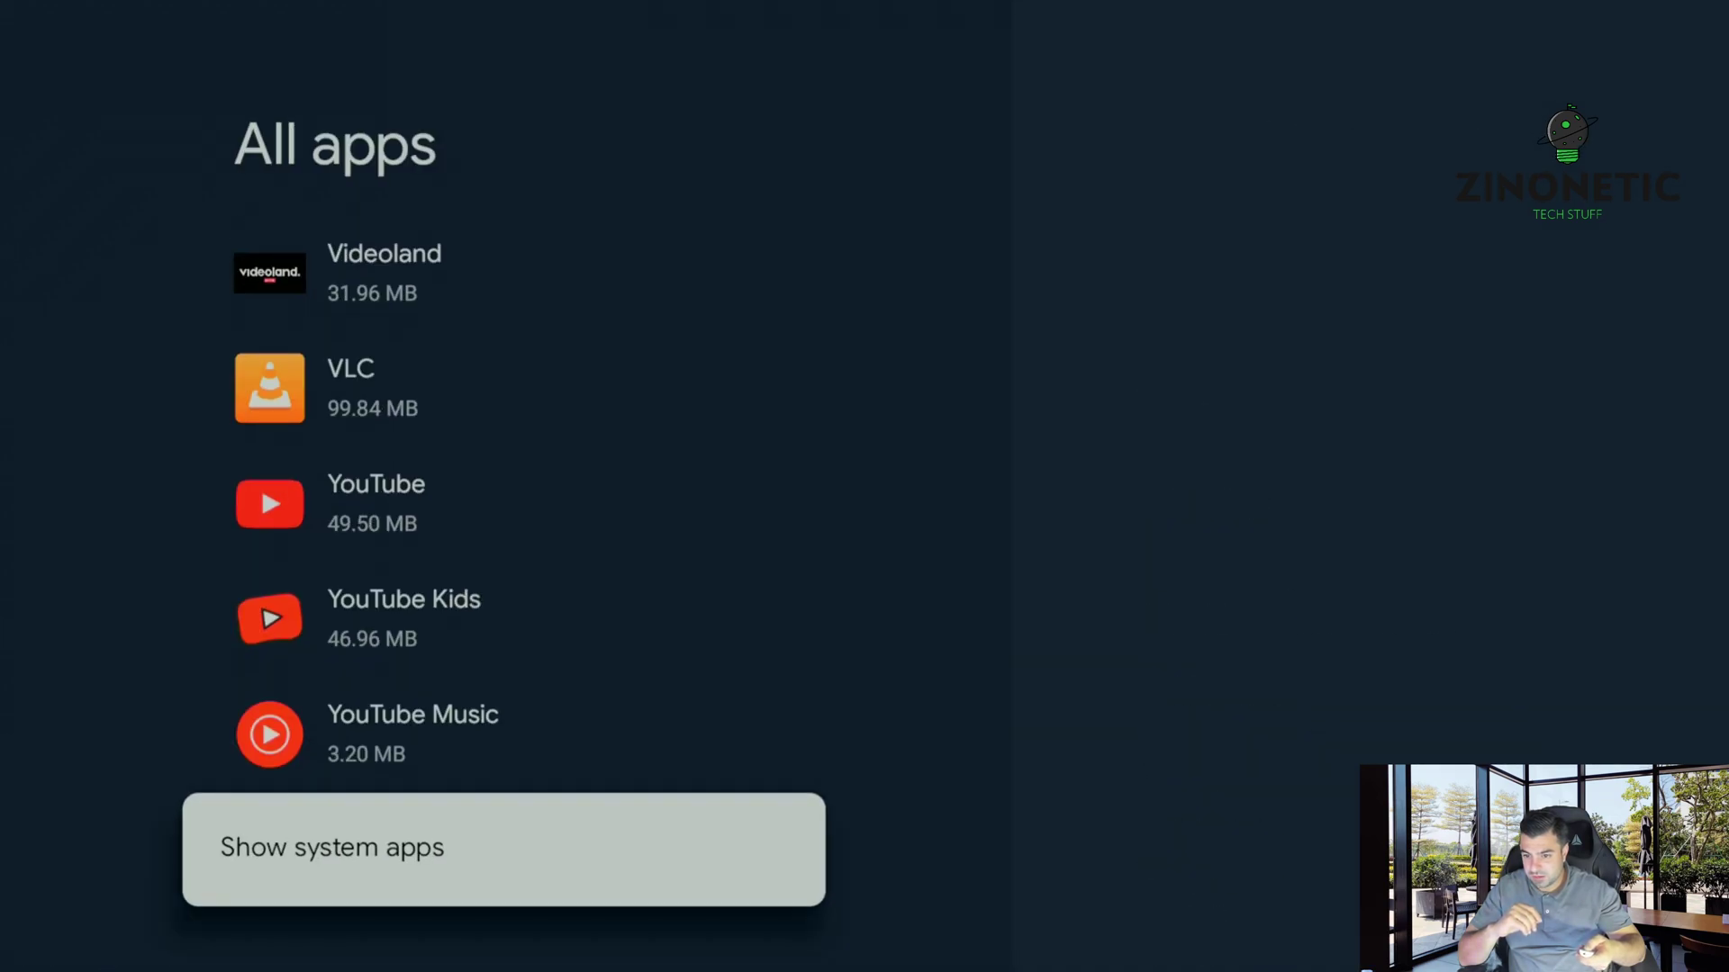
key("Return")
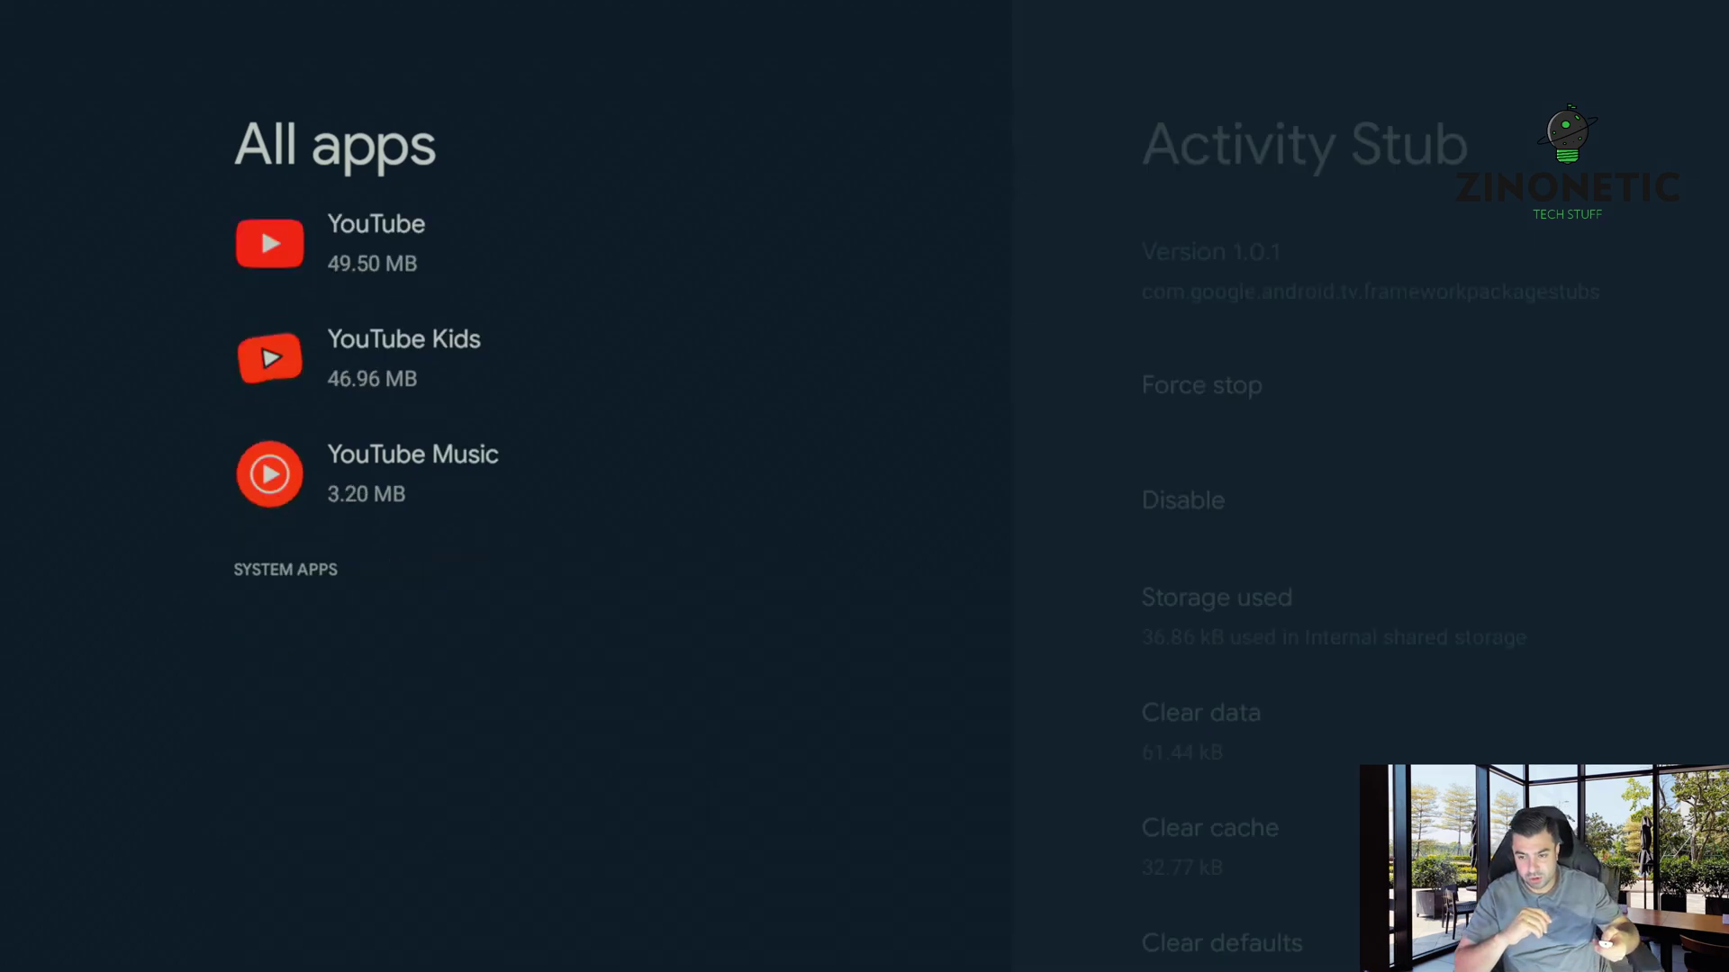
Step: Scroll the app list down to Google Play Store and open it
key("Down")
key("Down")
key("Down")
key("Down")
key("Down")
key("Down")
key("Down")
key("Down")
key("Down")
key("Down")
key("Down")
key("Down")
key("Down")
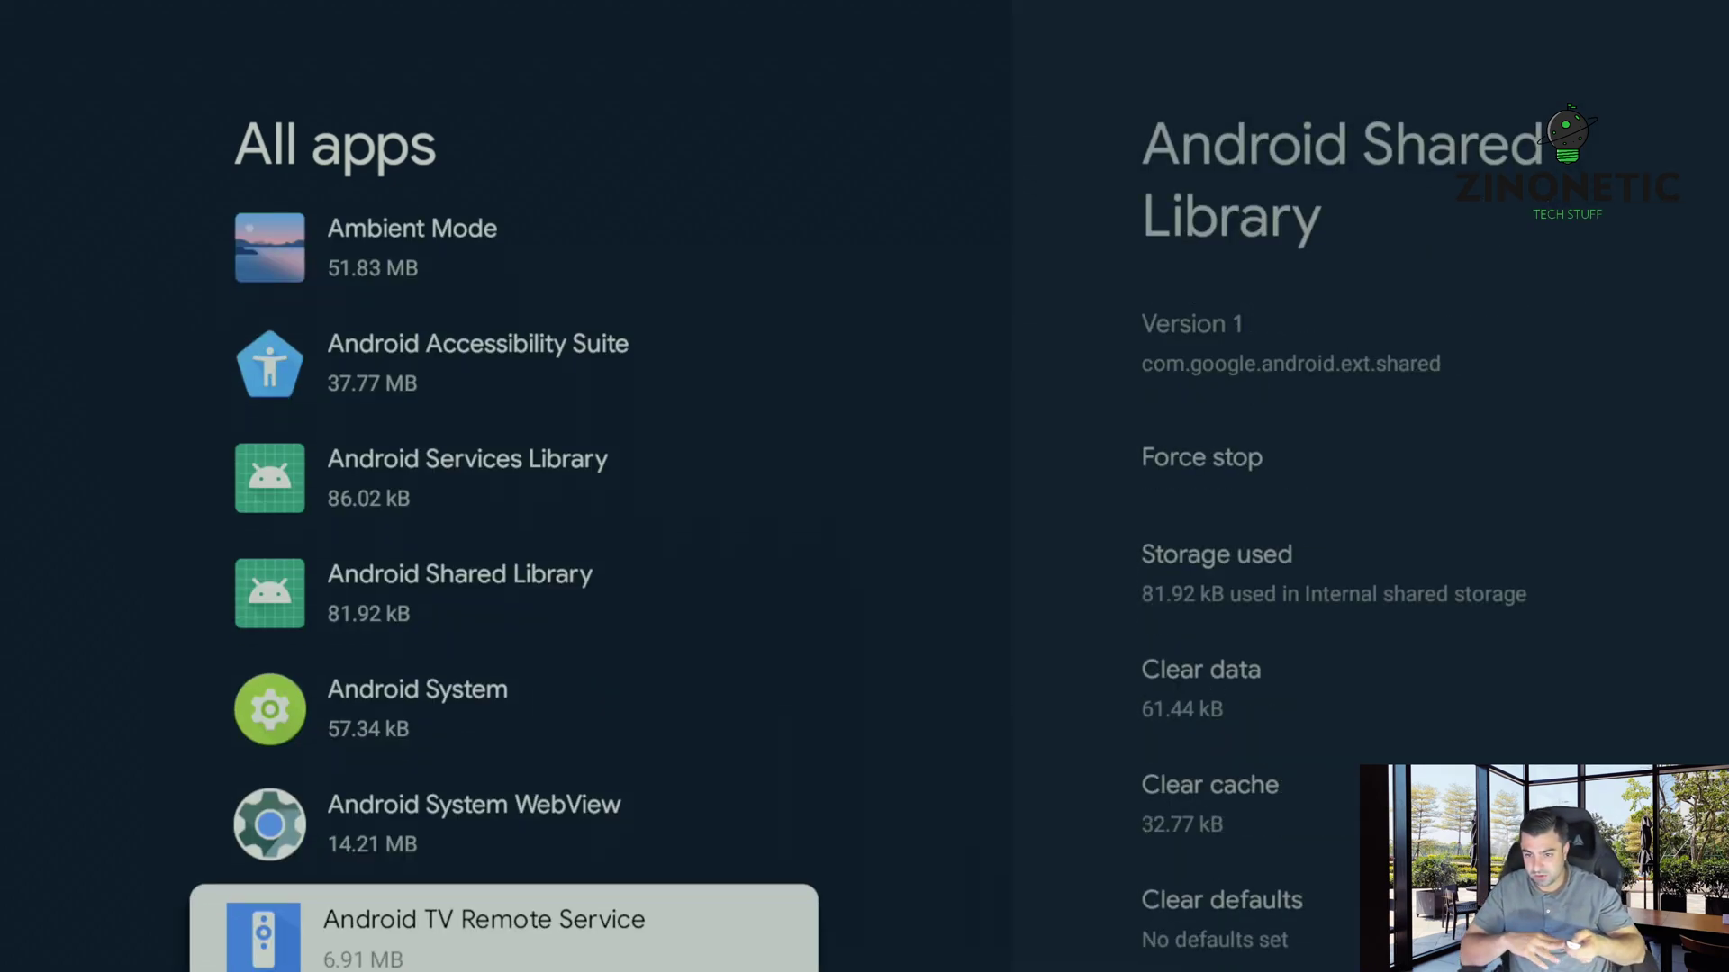
key("Down")
key("Down")
key("Down")
key("Down")
key("Down")
key("Down")
key("Down")
key("Down")
key("Down")
key("Down")
key("Down")
key("Down")
key("Down")
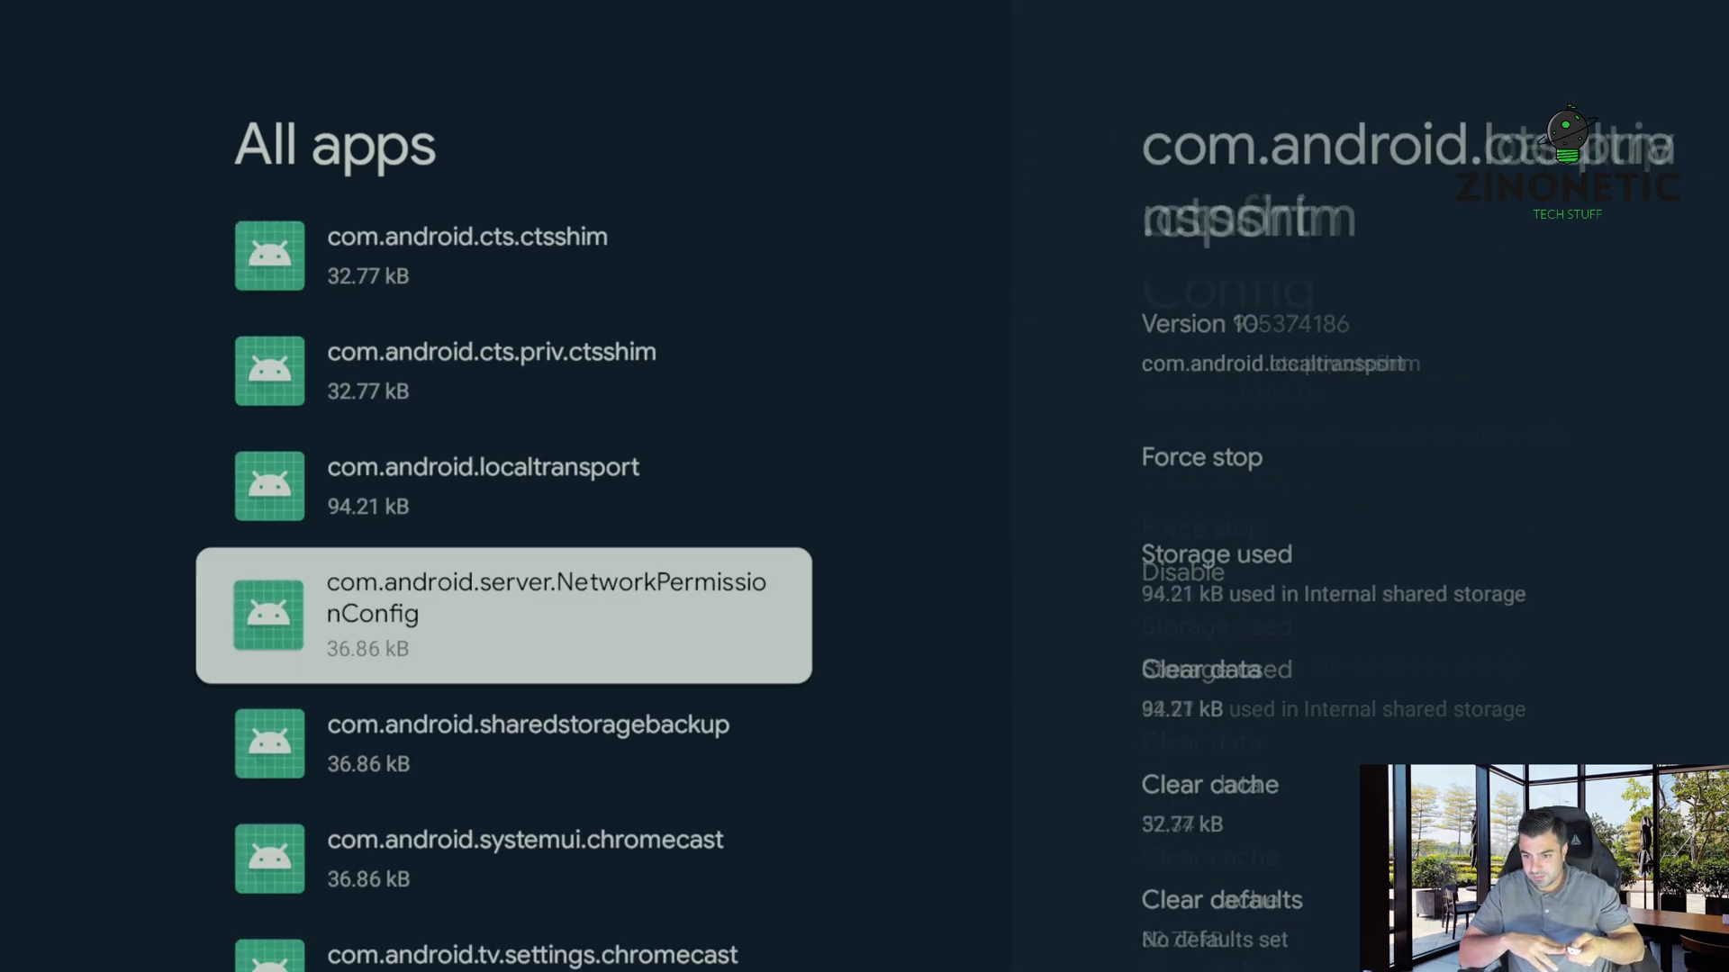
key("Down")
key("Down")
key("Down")
key("Down")
key("Down")
key("Down")
key("Down")
key("Down")
key("Down")
key("Down")
key("Down")
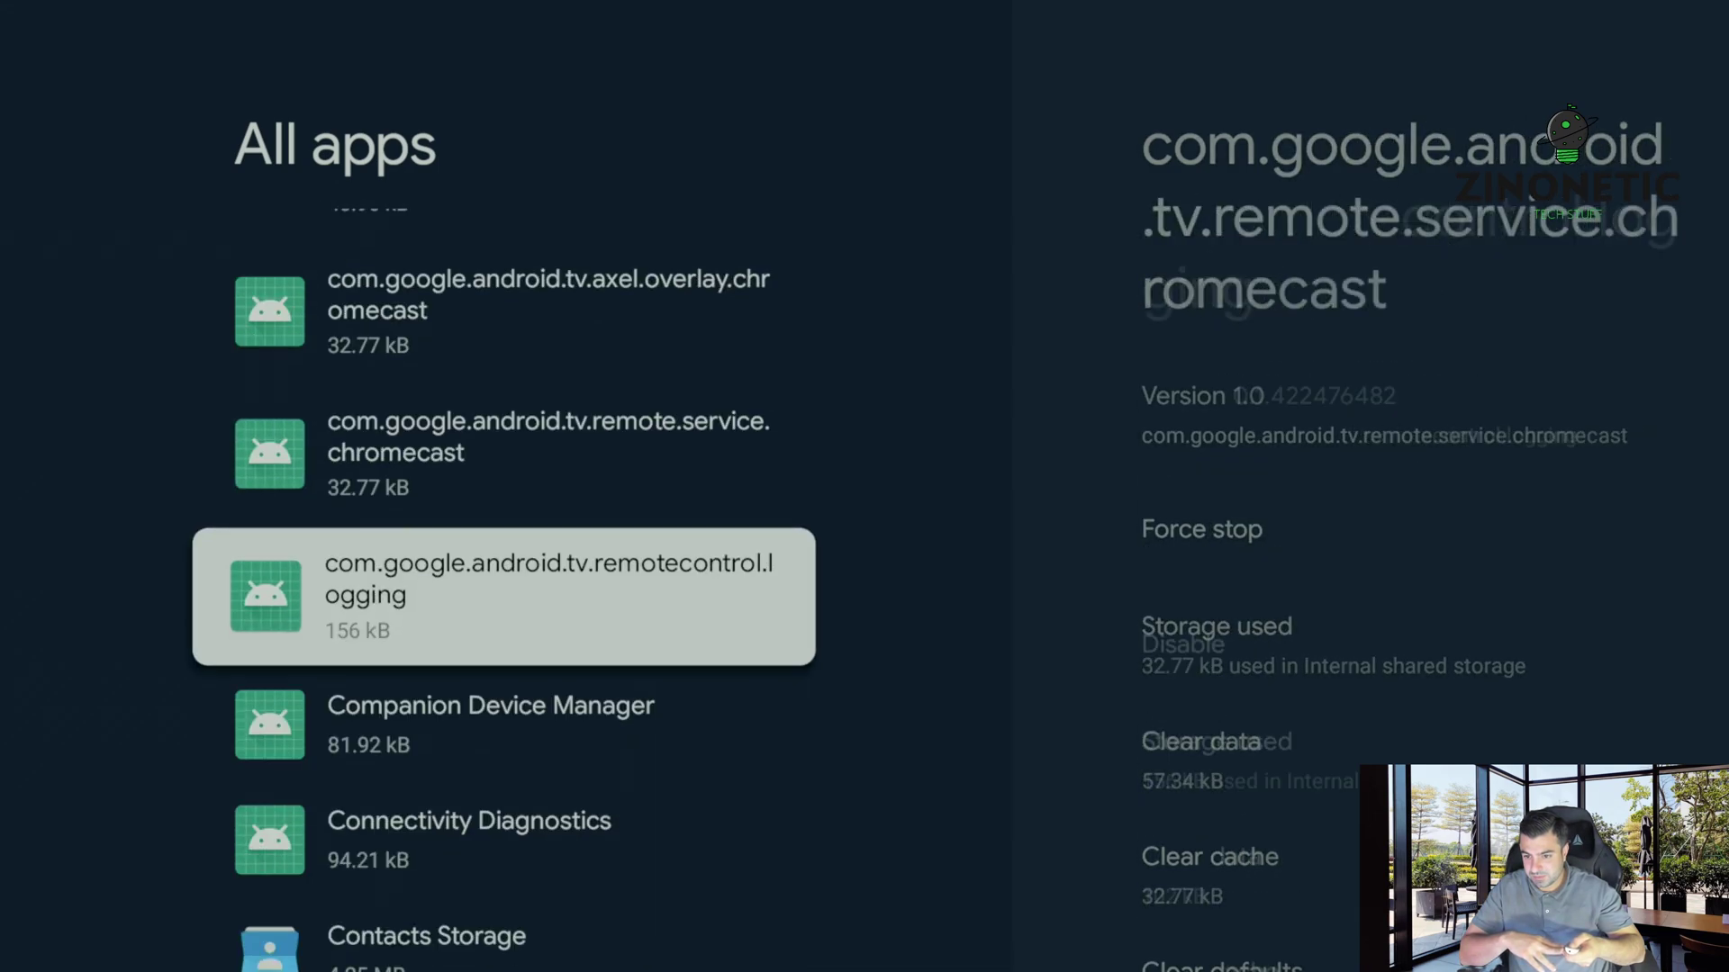
key("Down")
key("Down")
key("Down")
key("Down")
key("Down")
key("Down")
key("Down")
key("Down")
key("Down")
key("Down")
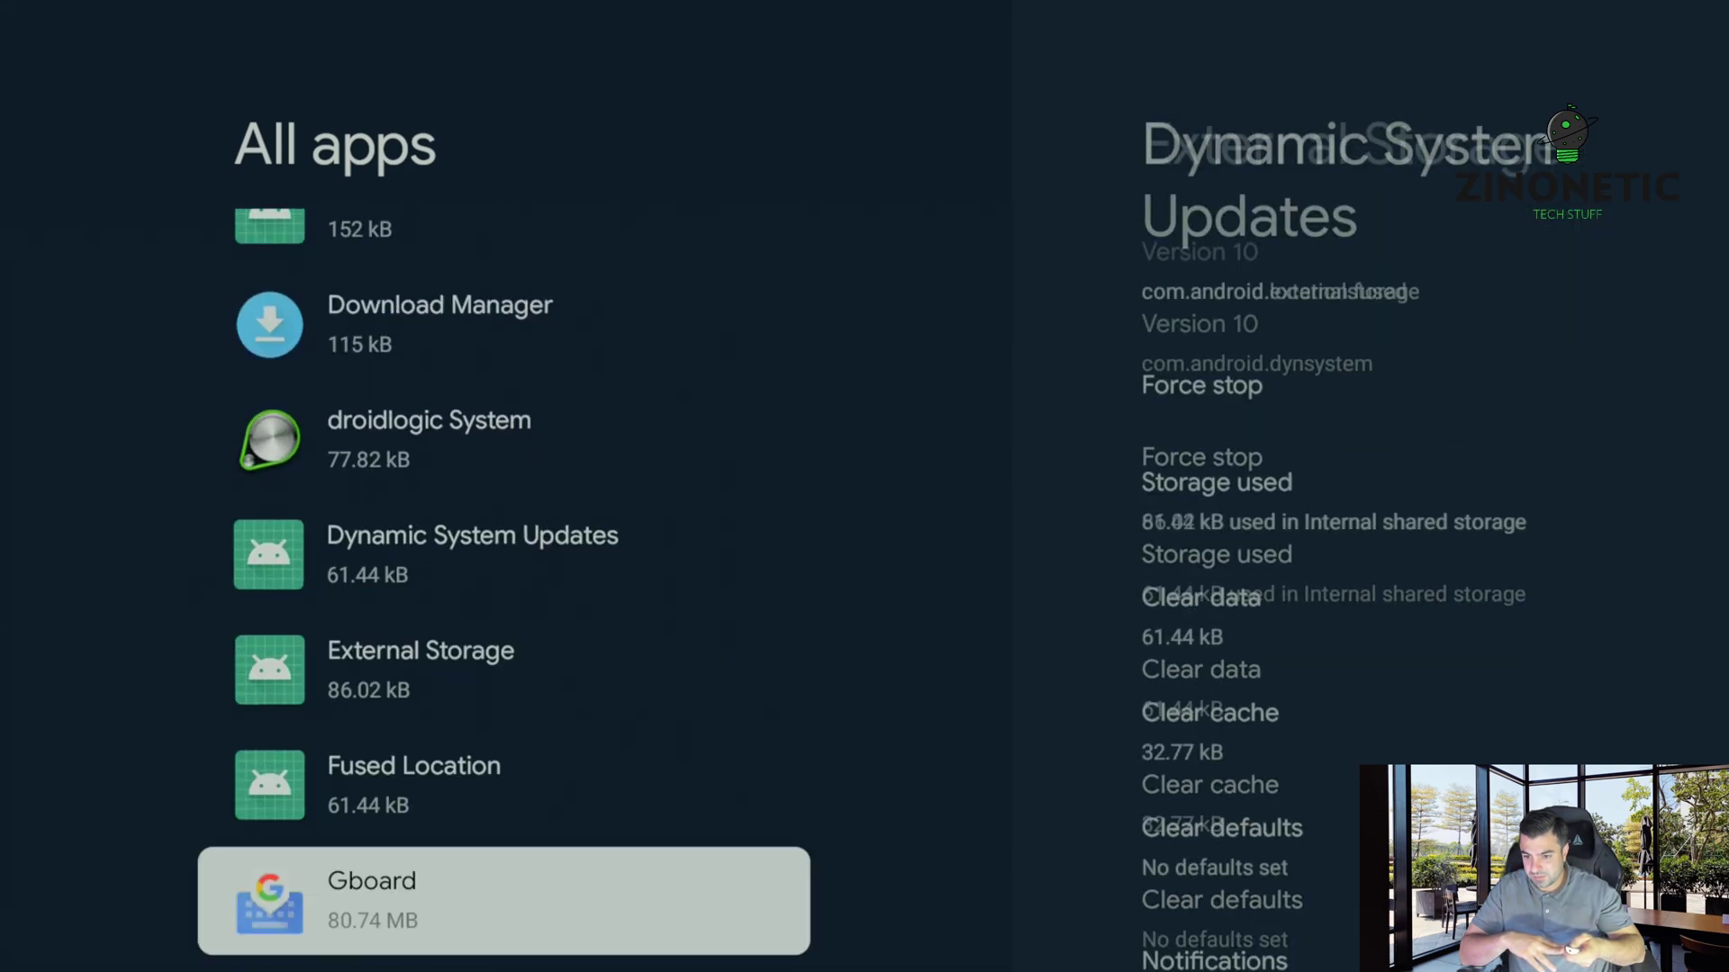
key("Down")
key("Down")
key("Down")
key("Down")
key("Down")
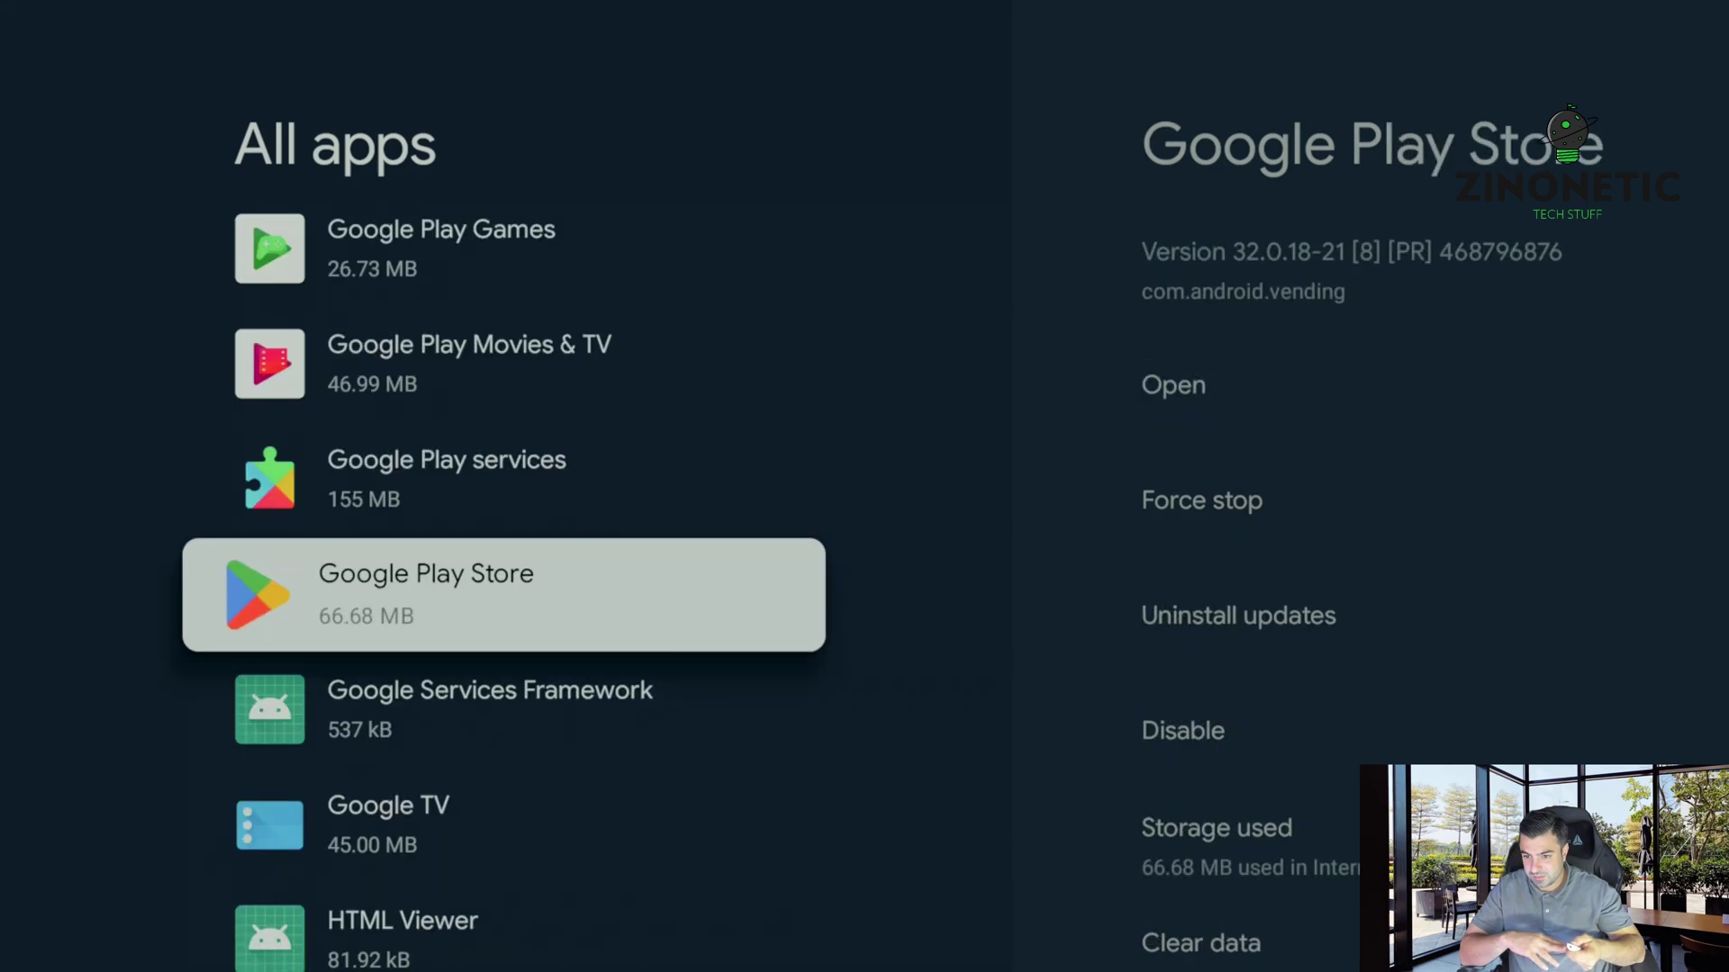
key("Up")
key("Up")
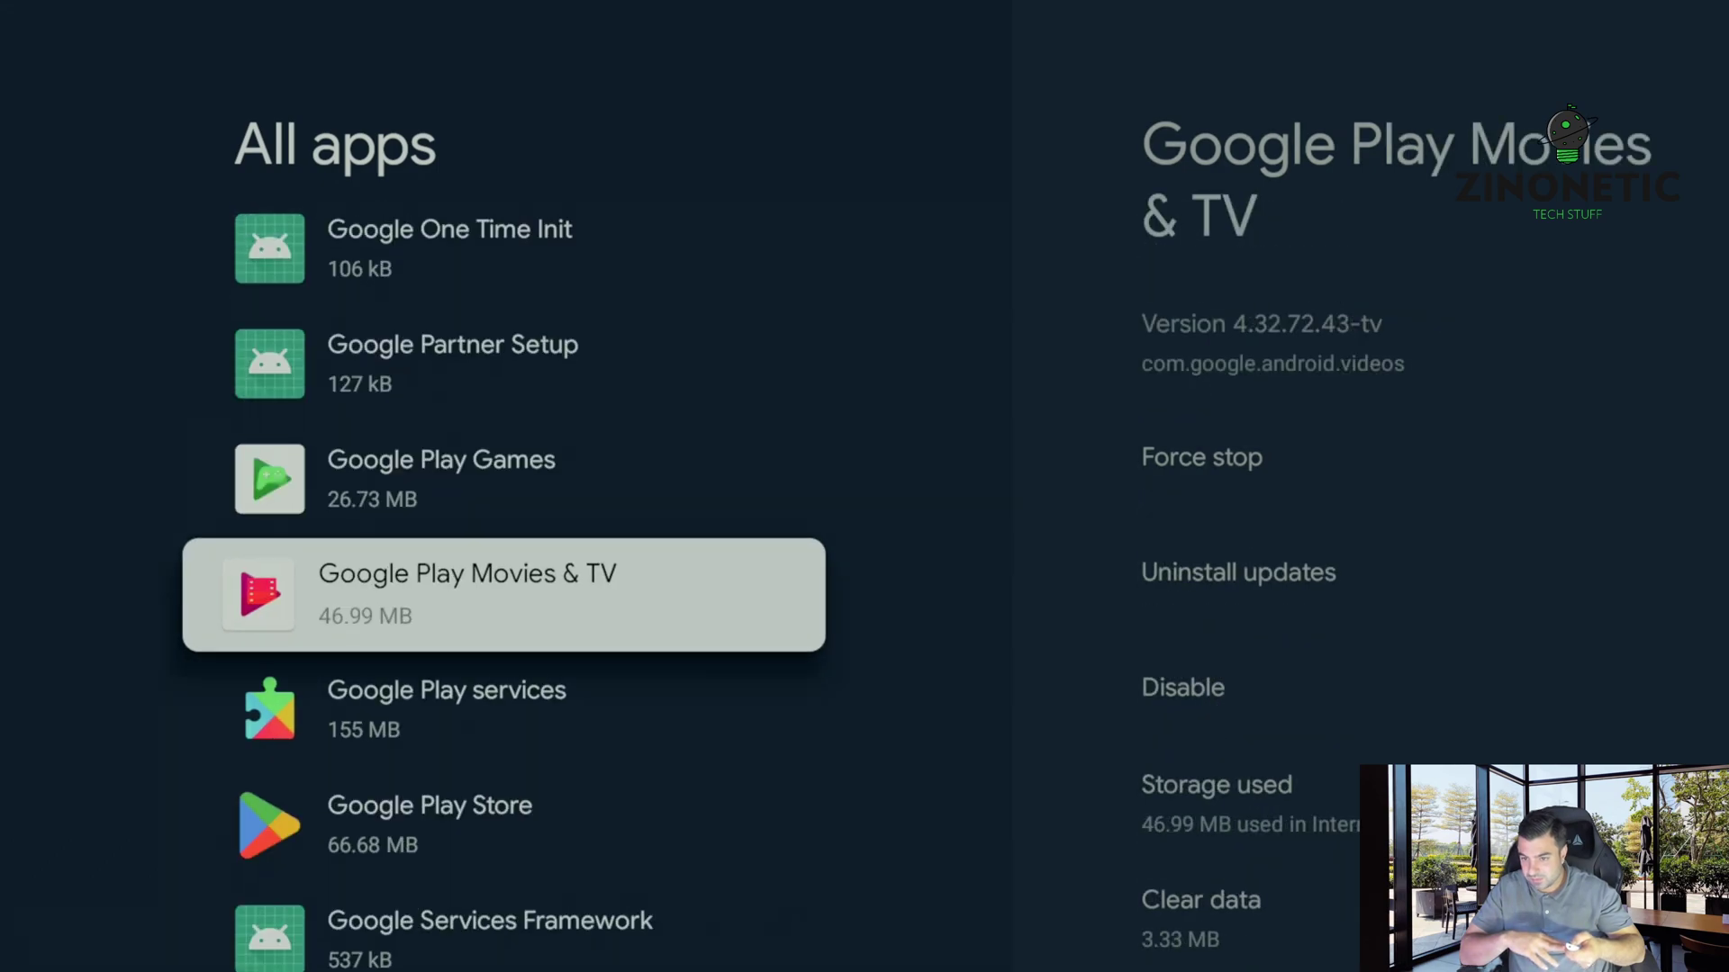
key("Down")
key("Up")
key("Up")
key("Up")
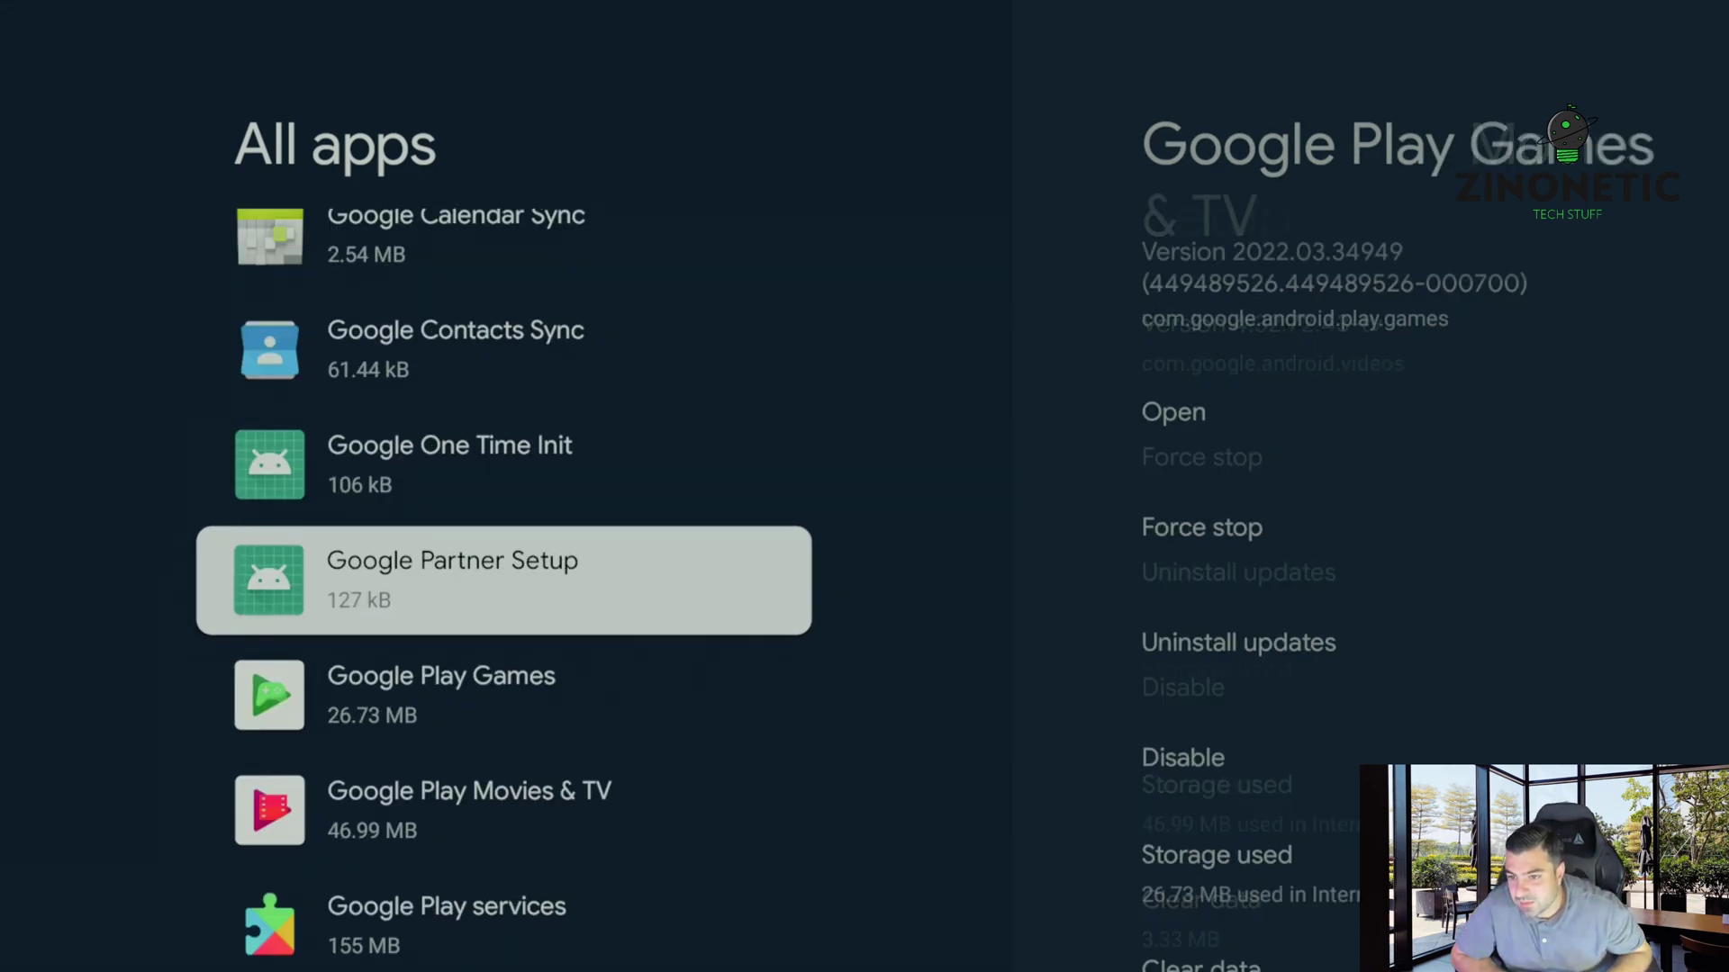
key("Down")
key("Down")
key("Down")
key("Down")
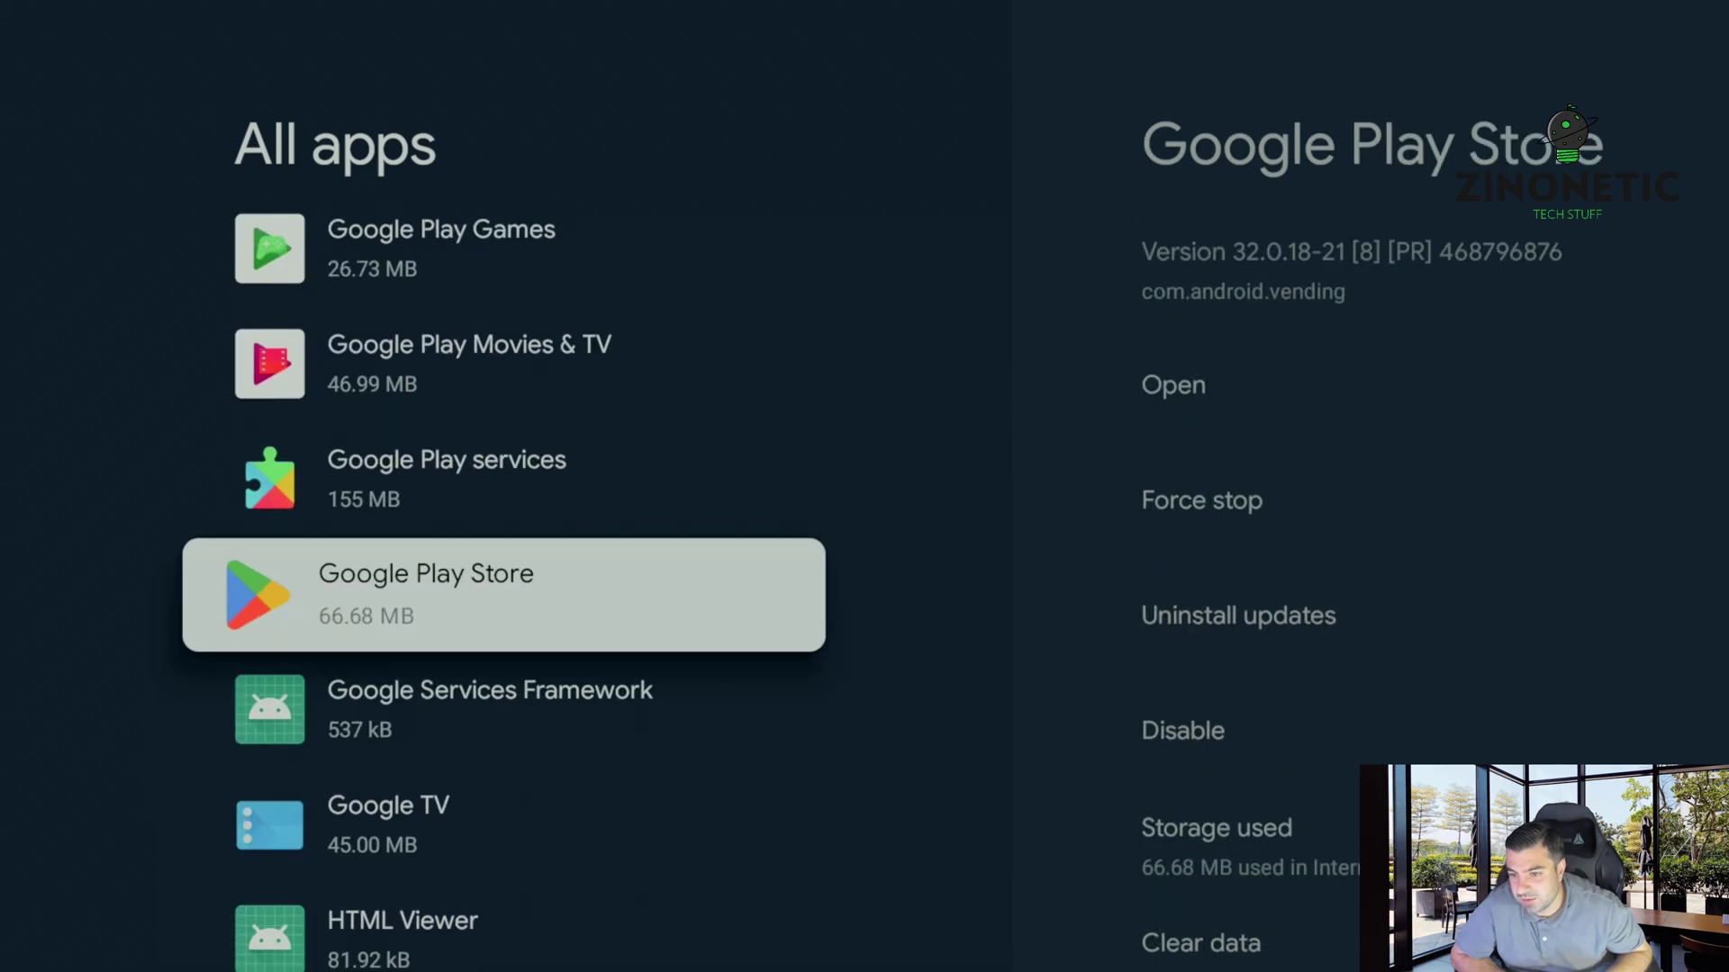
key("Return")
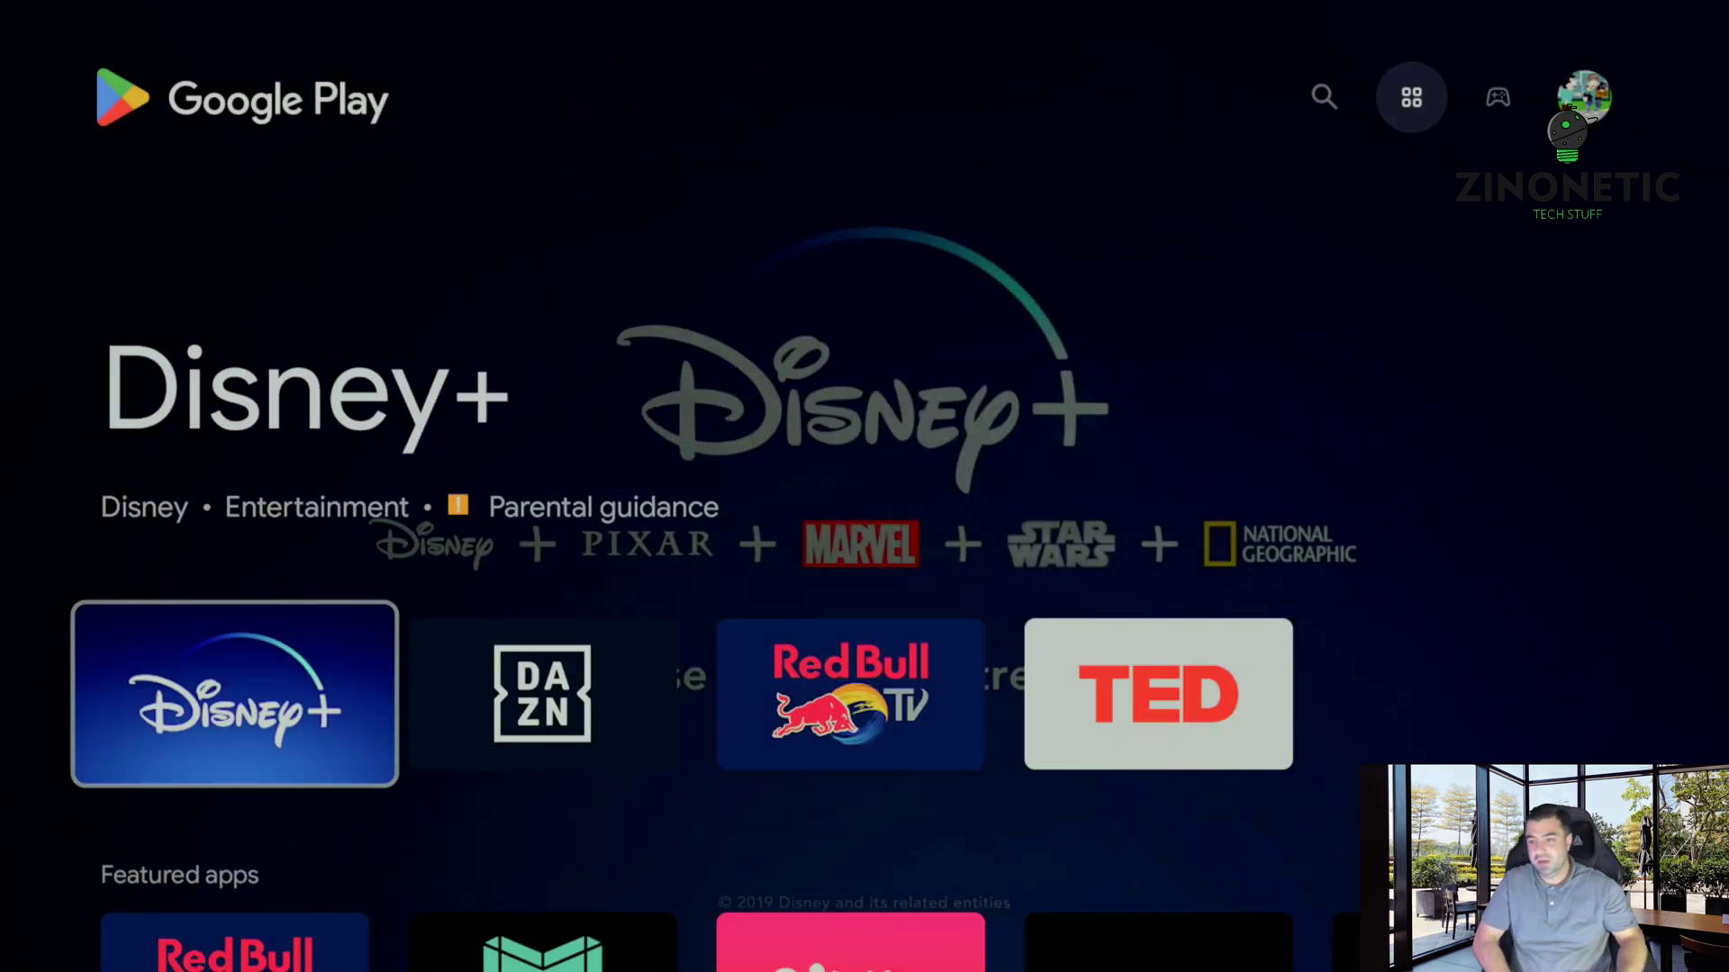
Step: Run Update all from Manage apps & games > Updates, starting the Videoland update
key("Right")
key("Right")
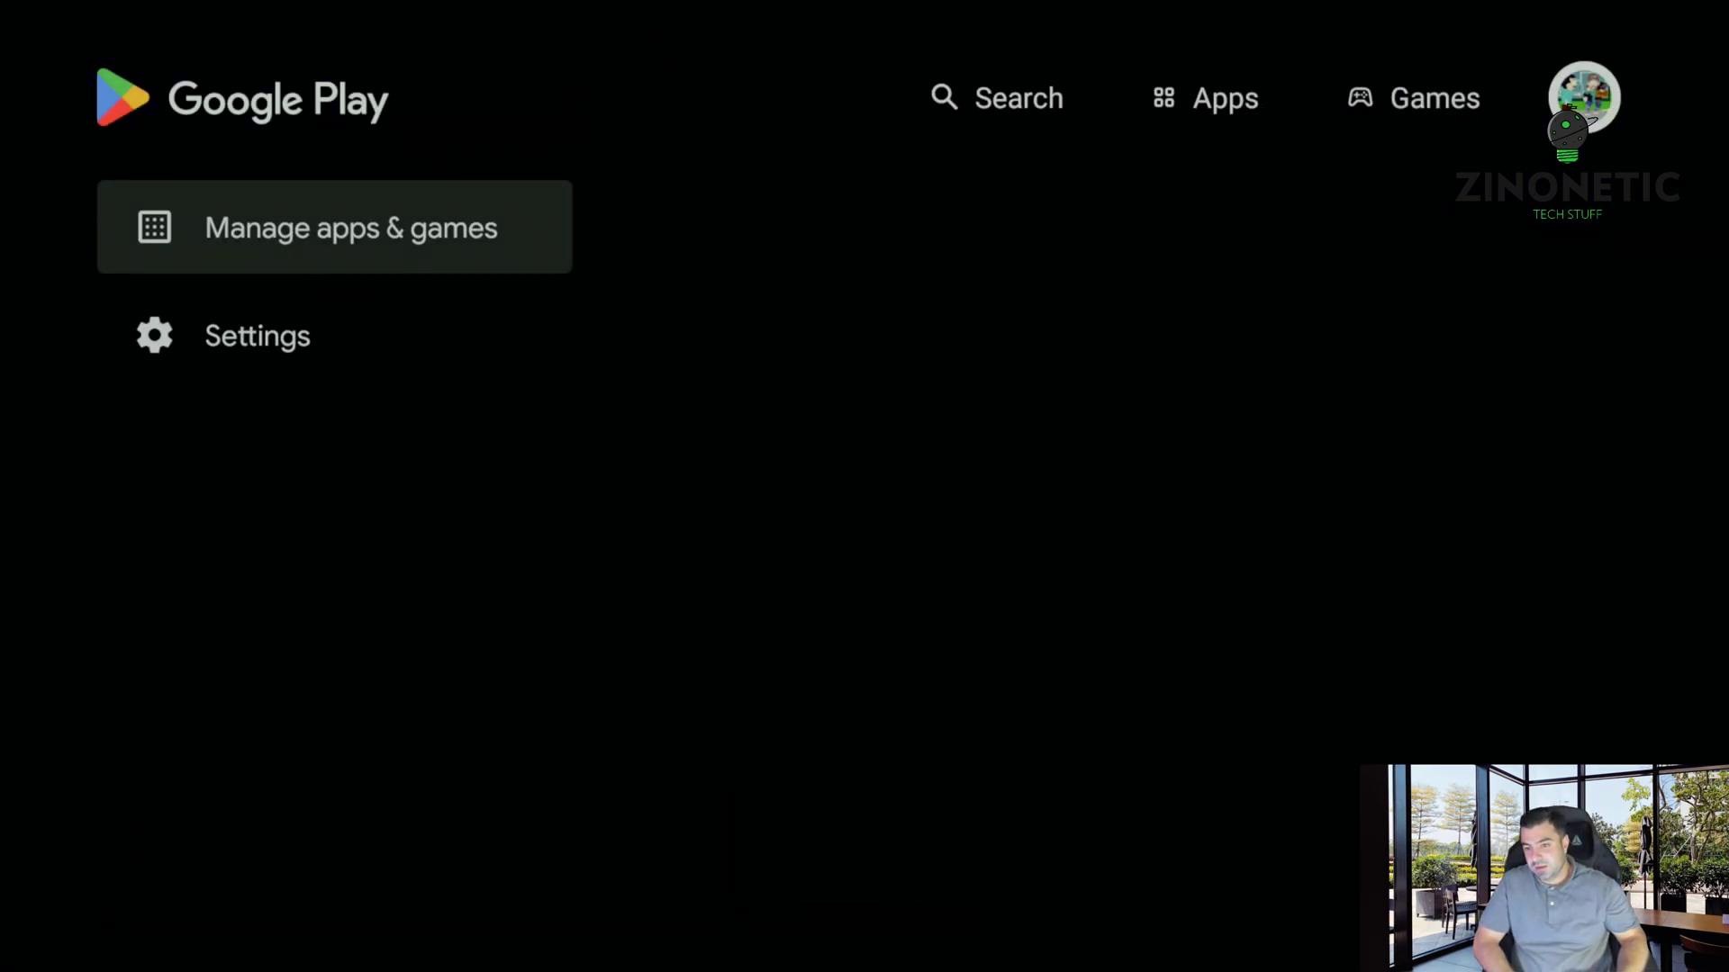
key("Down")
key("Right")
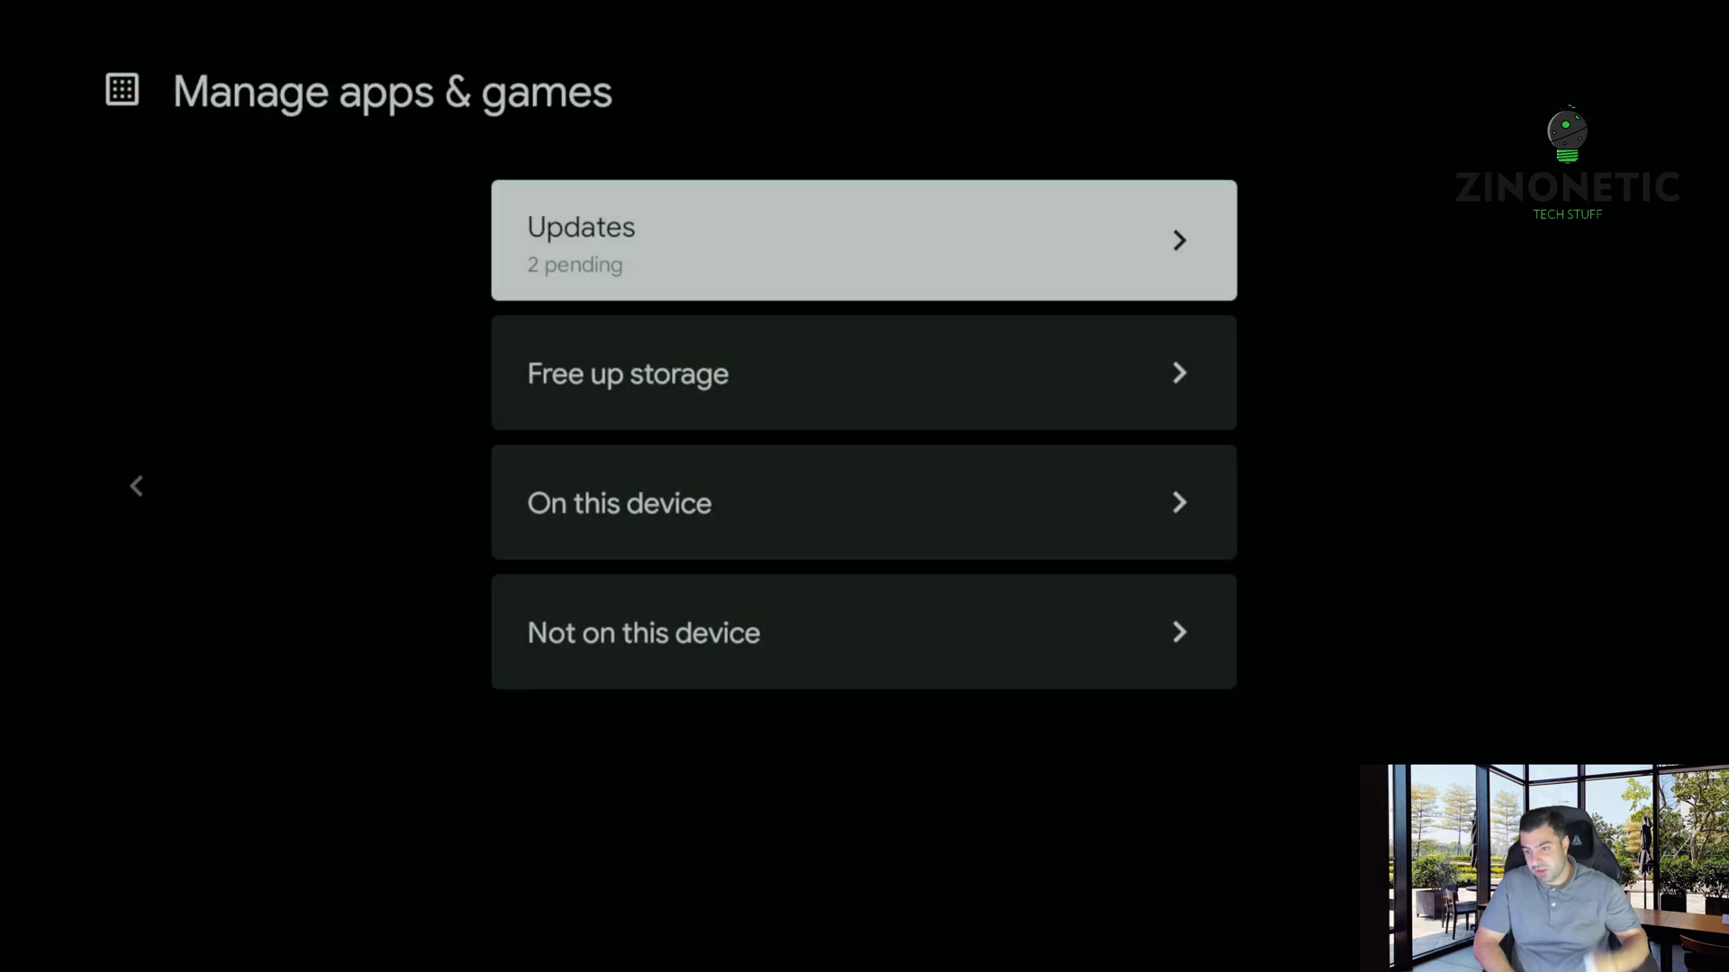
key("Return")
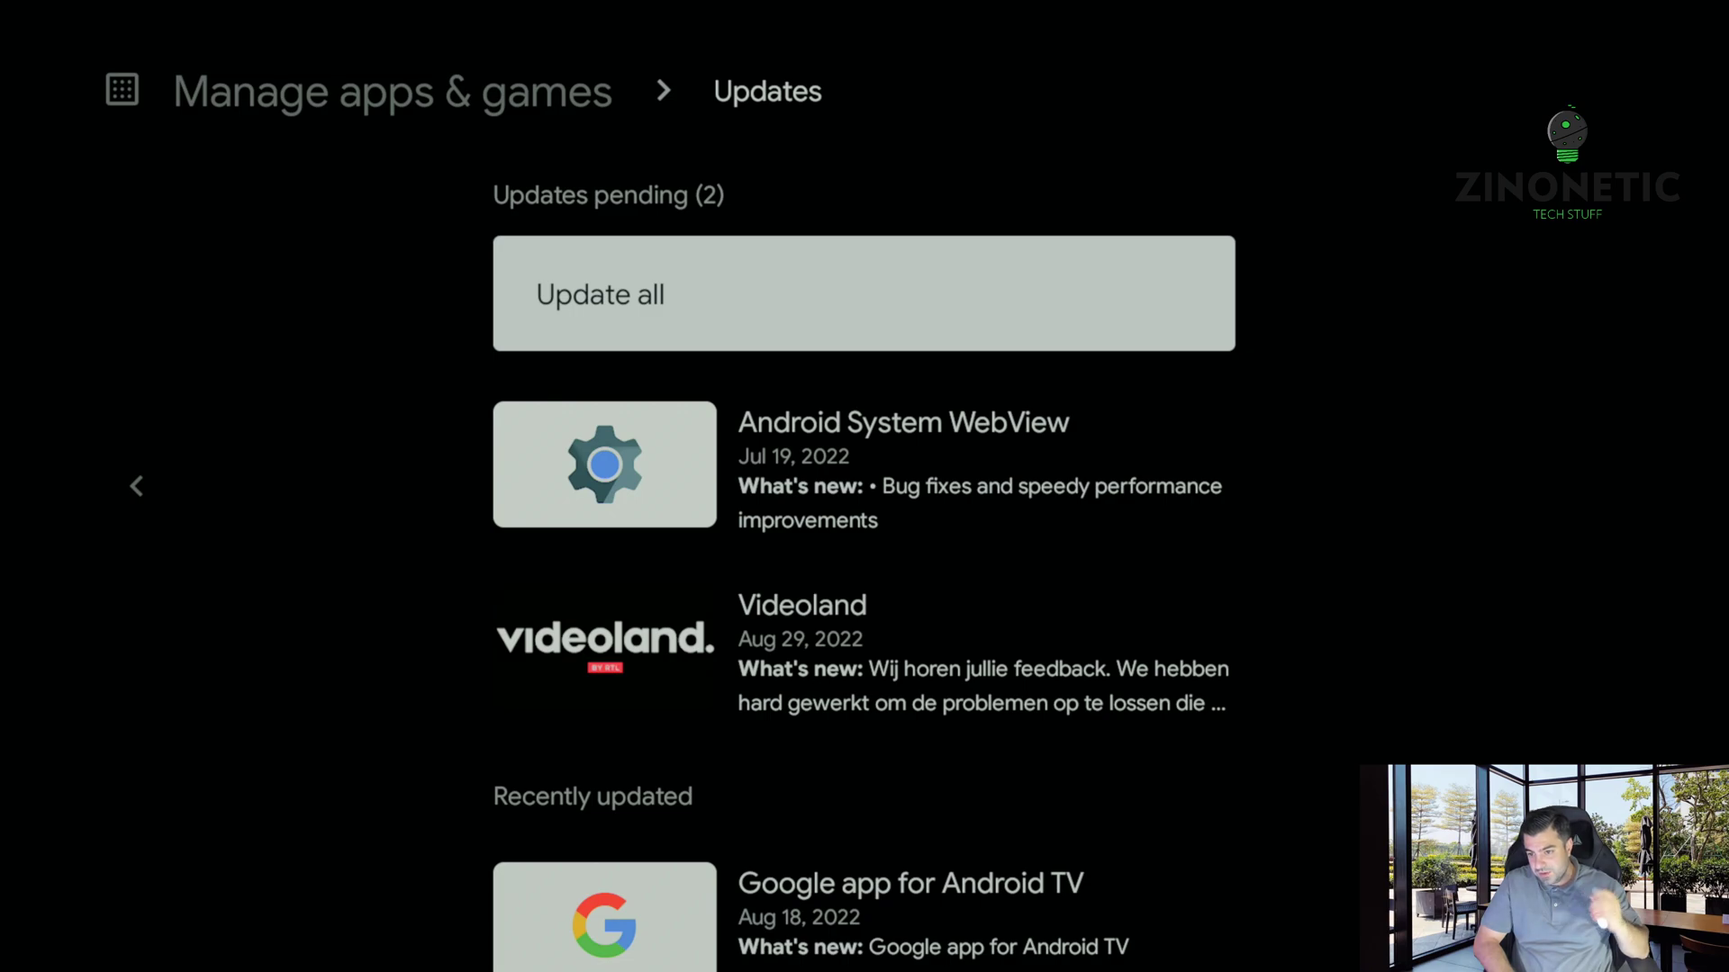
key("Return")
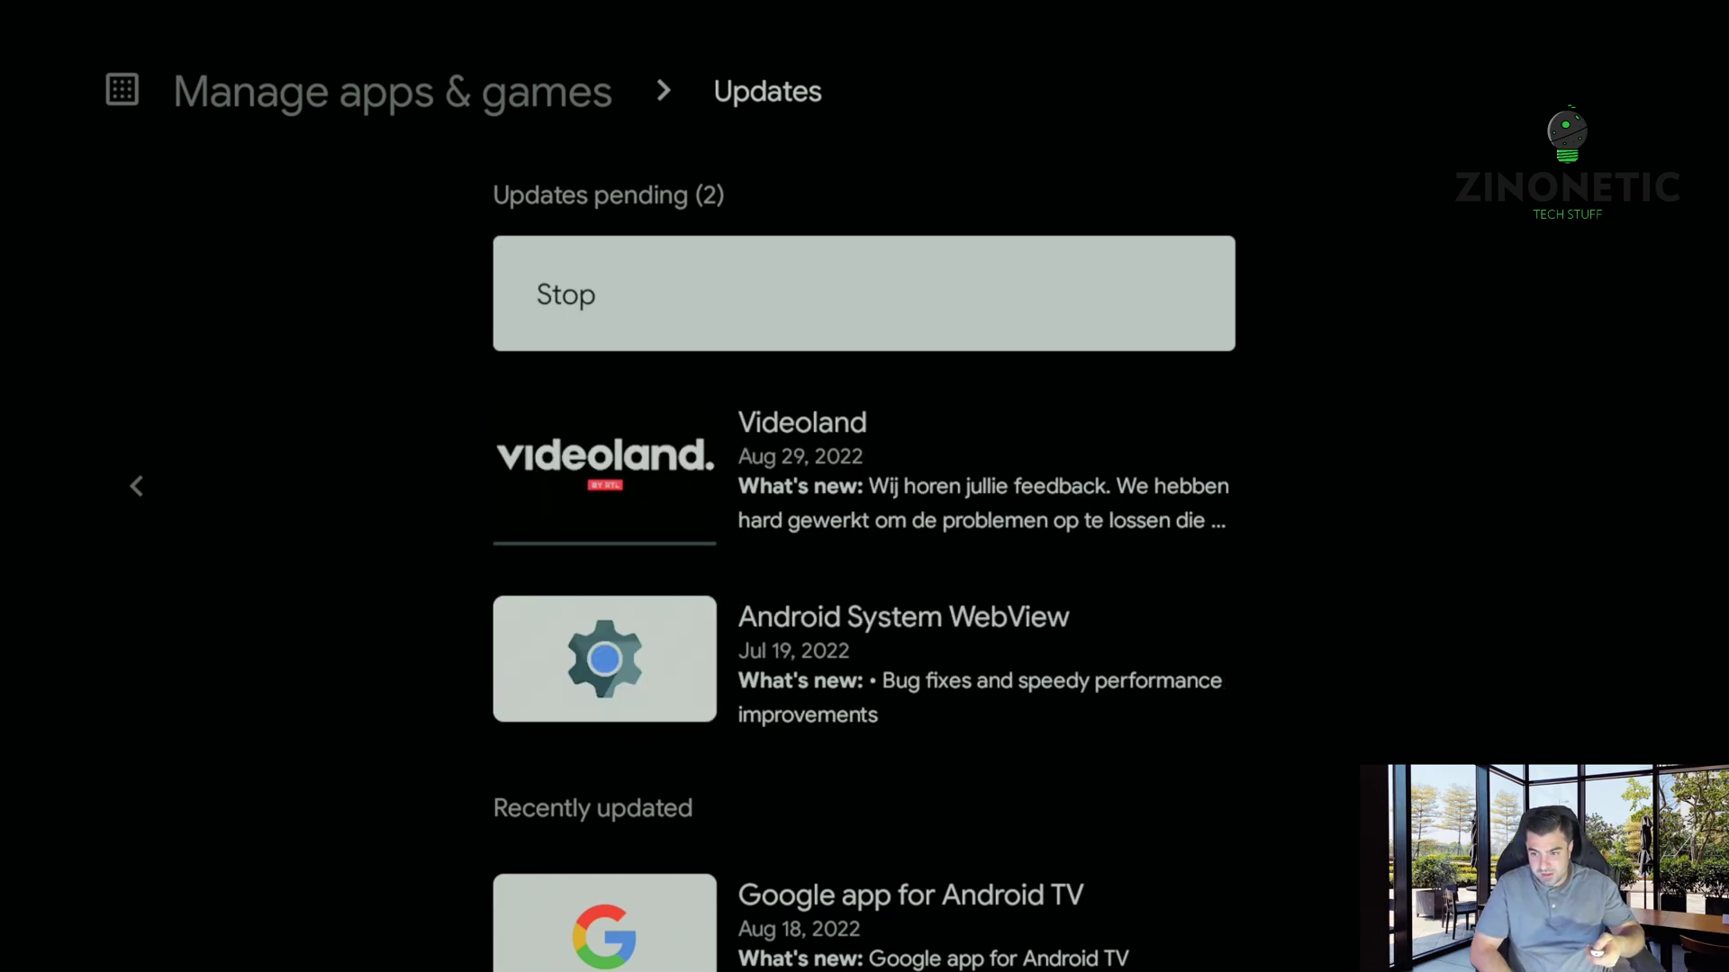
key("Down")
key("Down")
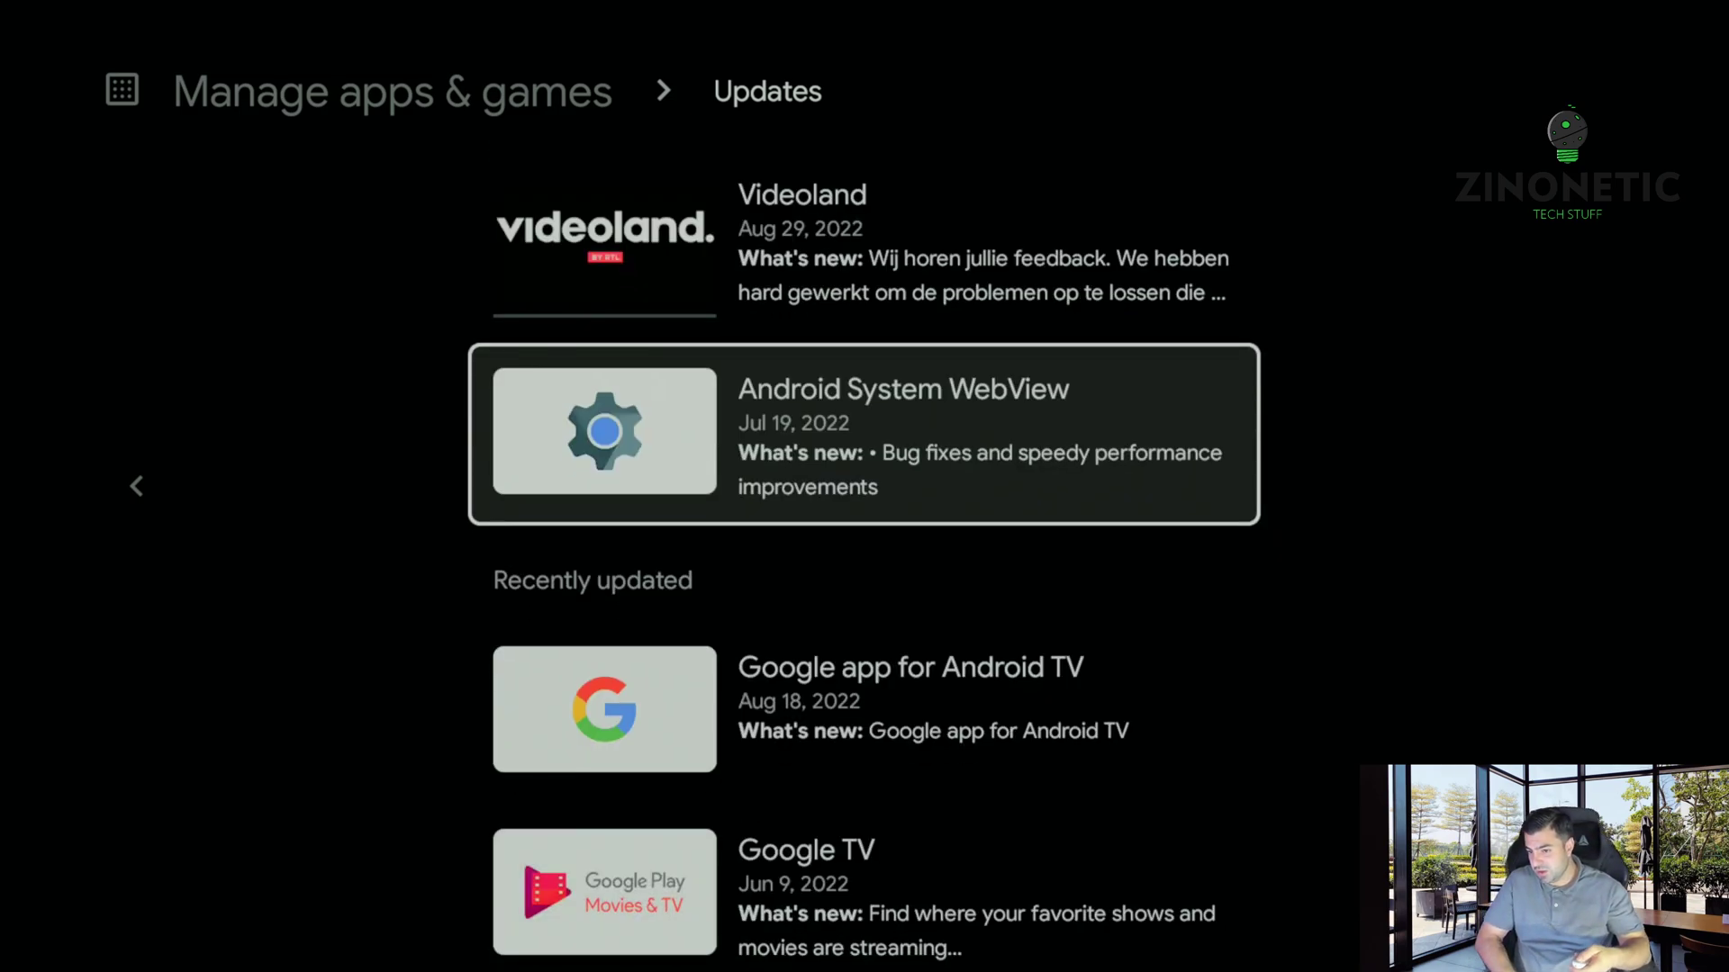
key("Up")
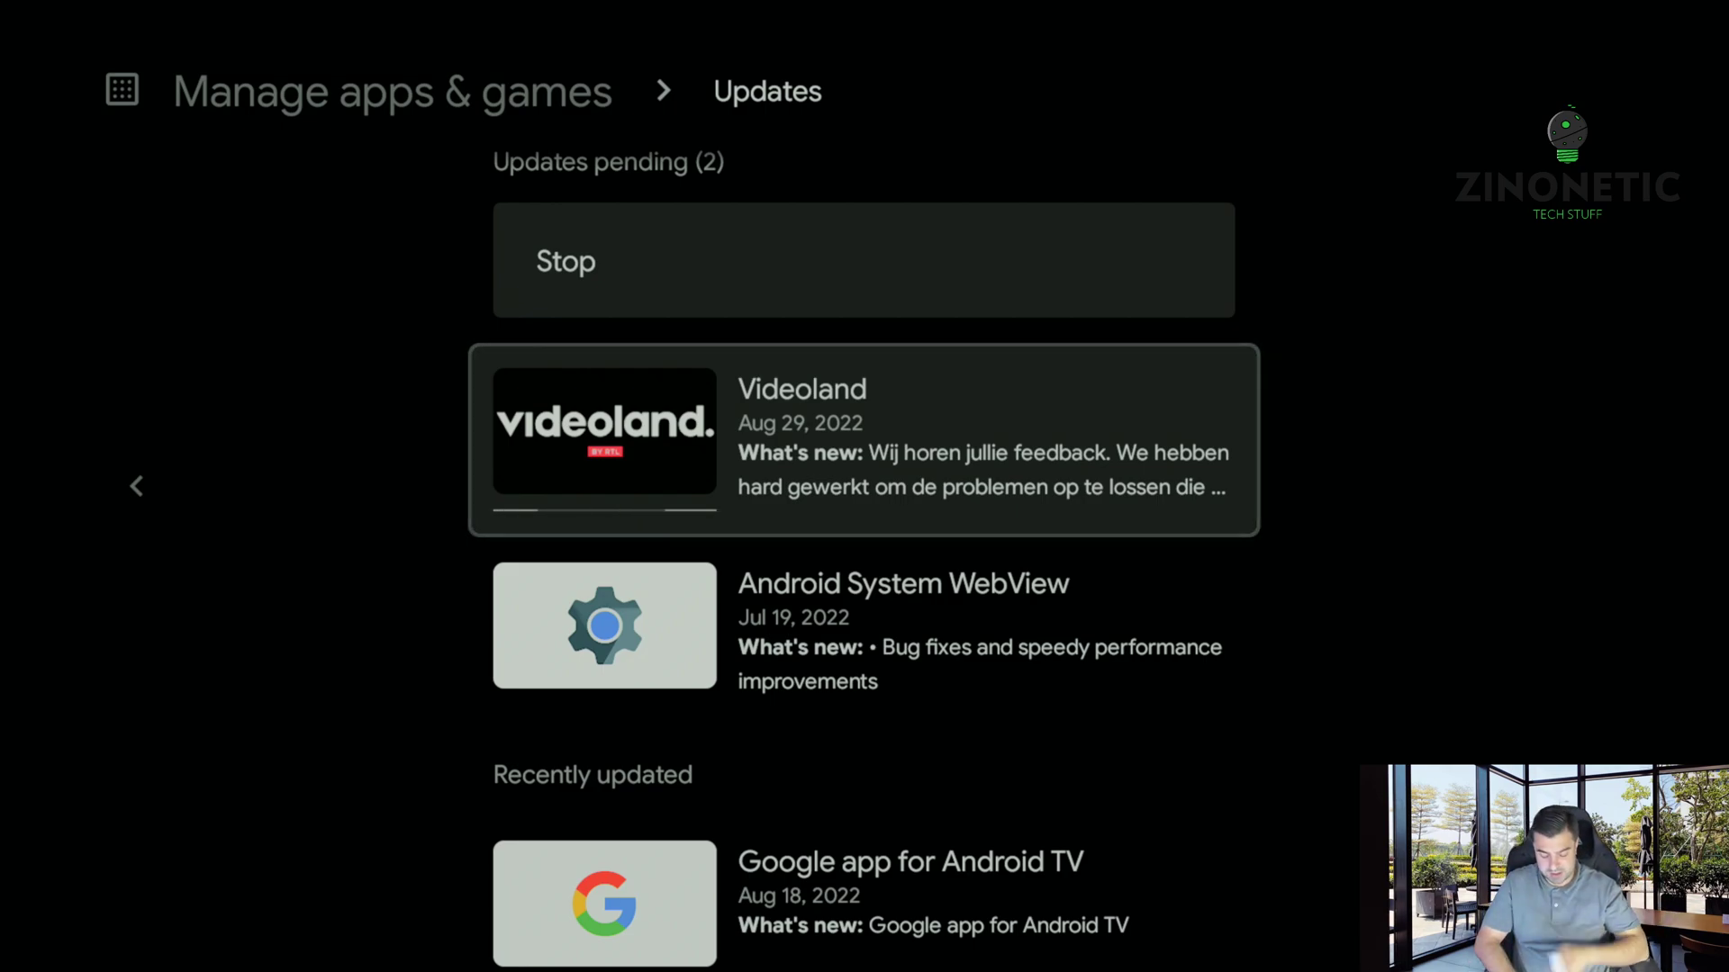
Step: Return to Manage apps & games, now showing 1 pending update
key("Escape")
key("Escape")
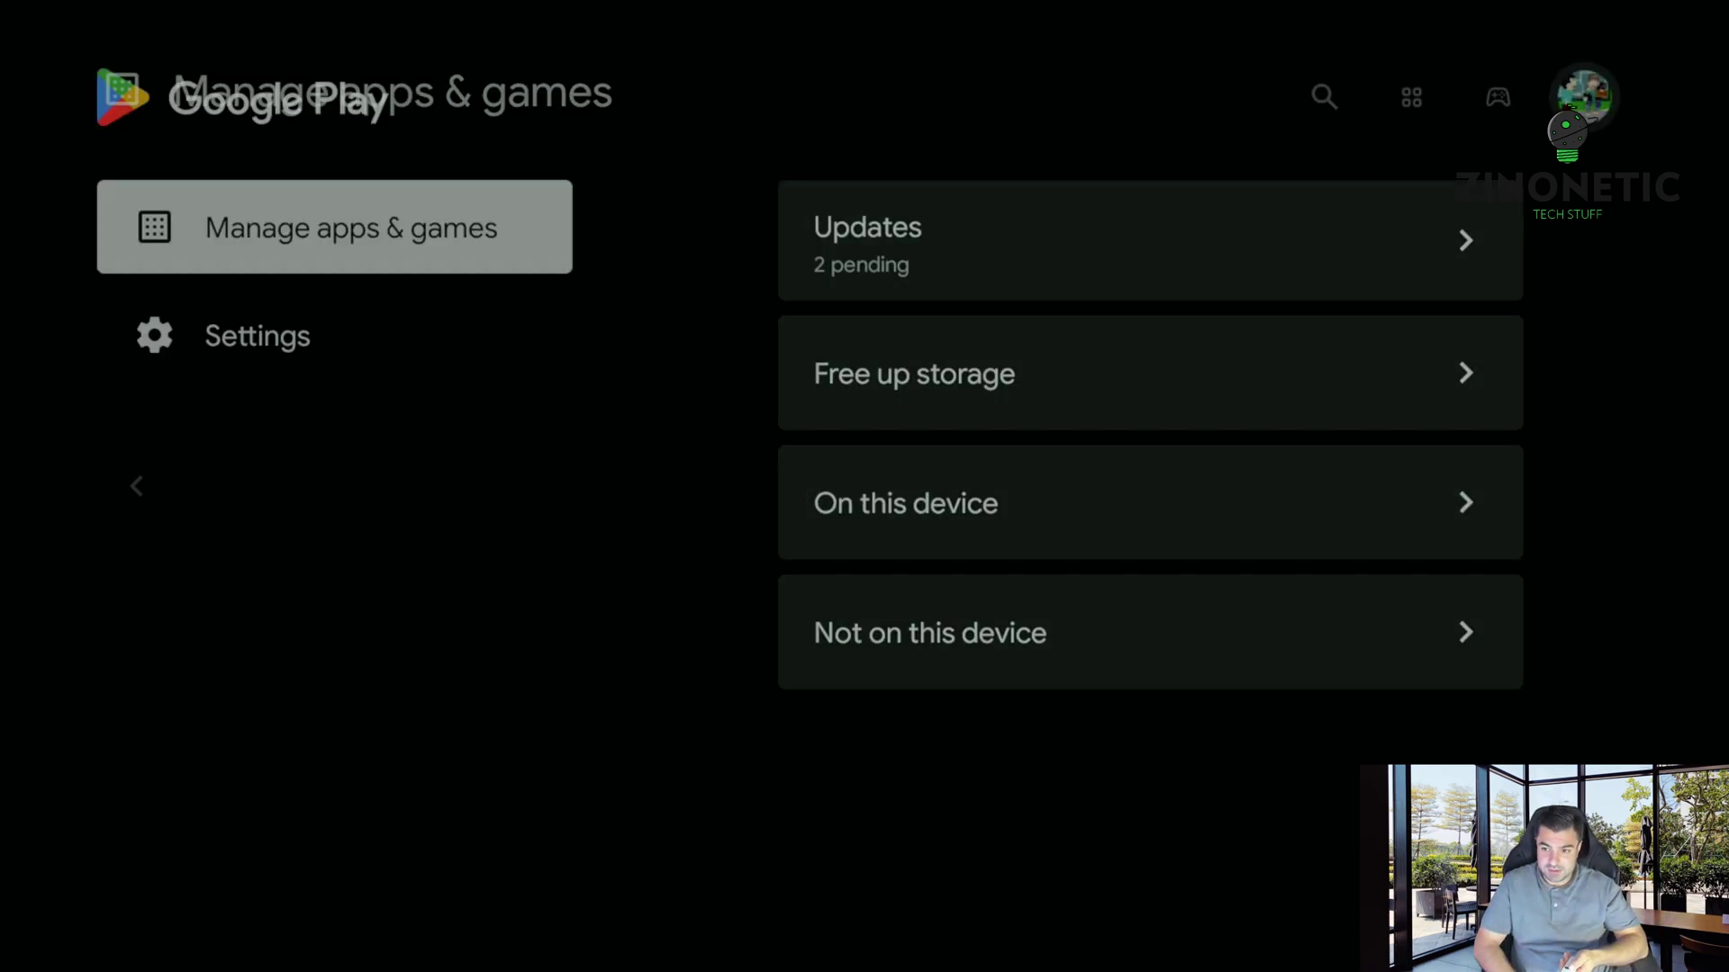
key("Up")
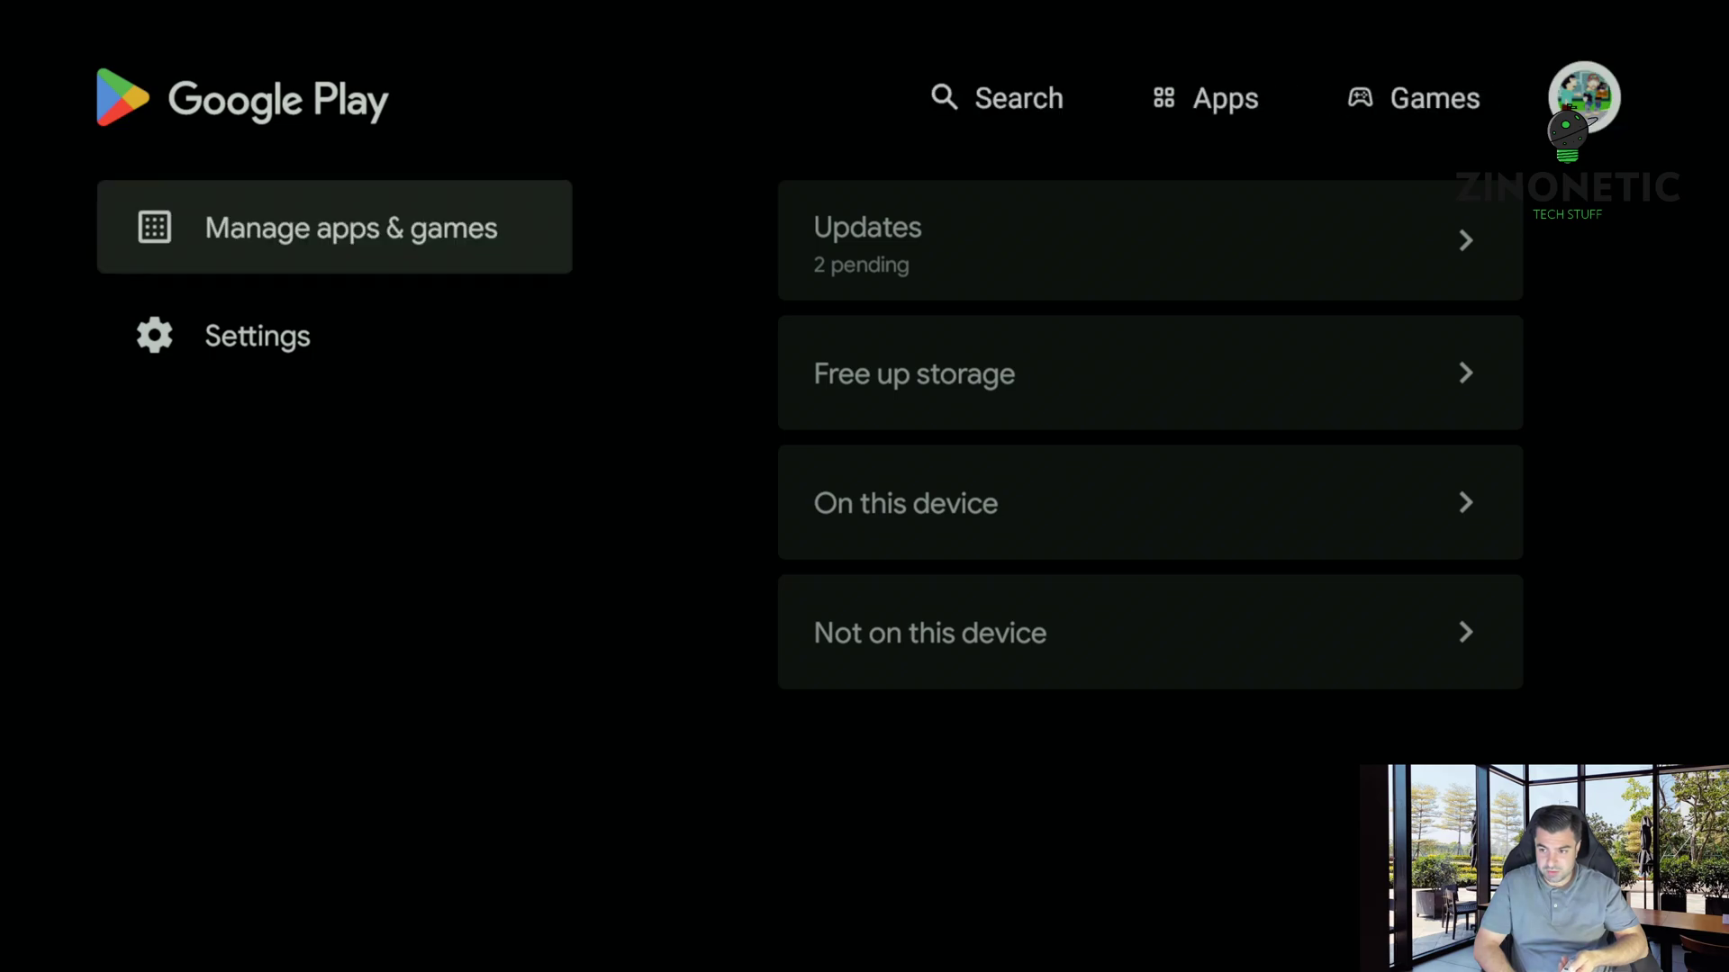
key("Left")
key("Left")
key("Right")
key("Right")
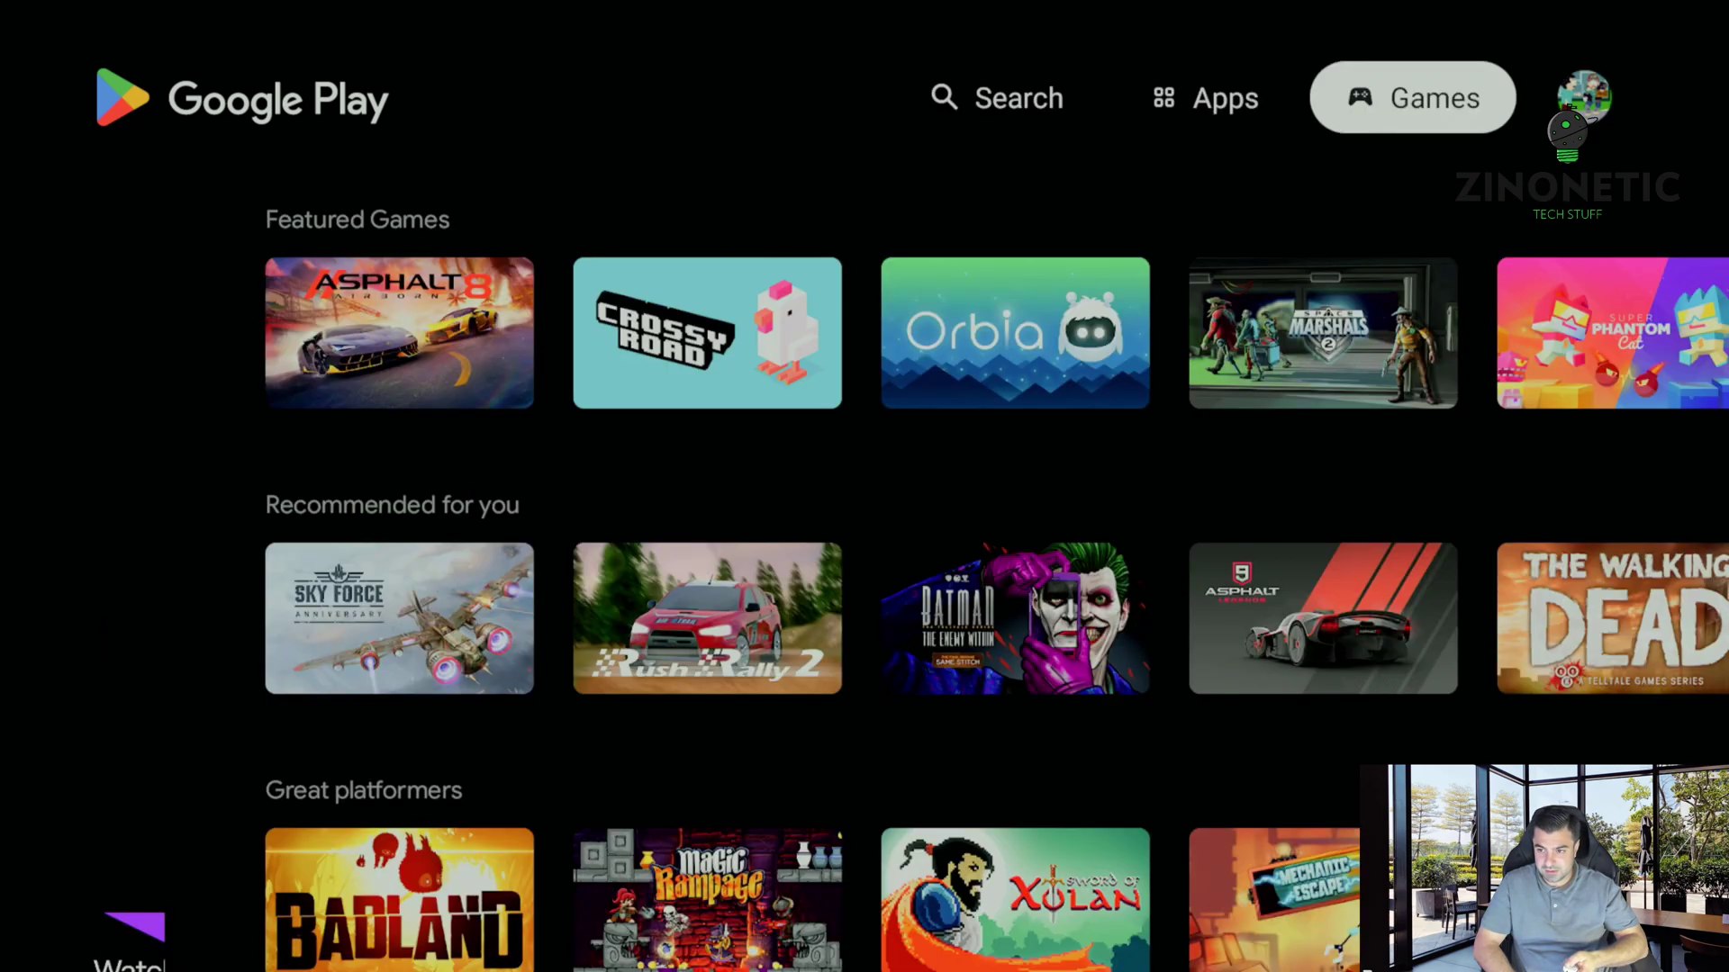
Step: Return to the All apps list and move up to Android TV Infrared Service
key("Down")
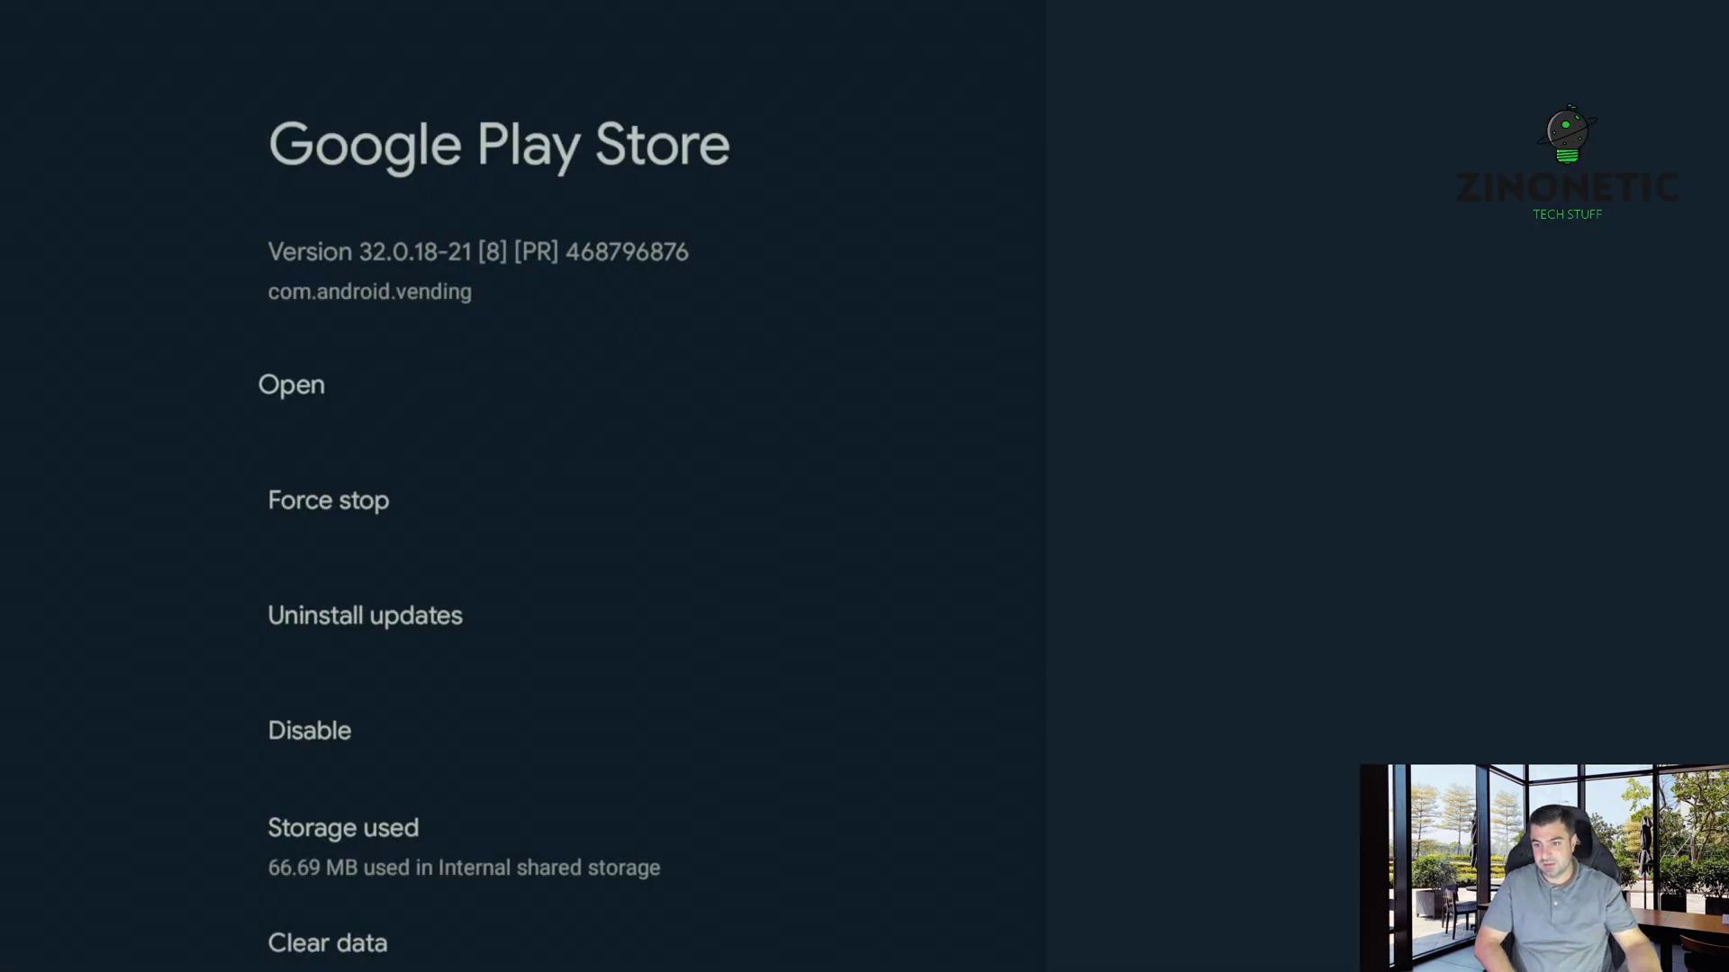
key("Escape")
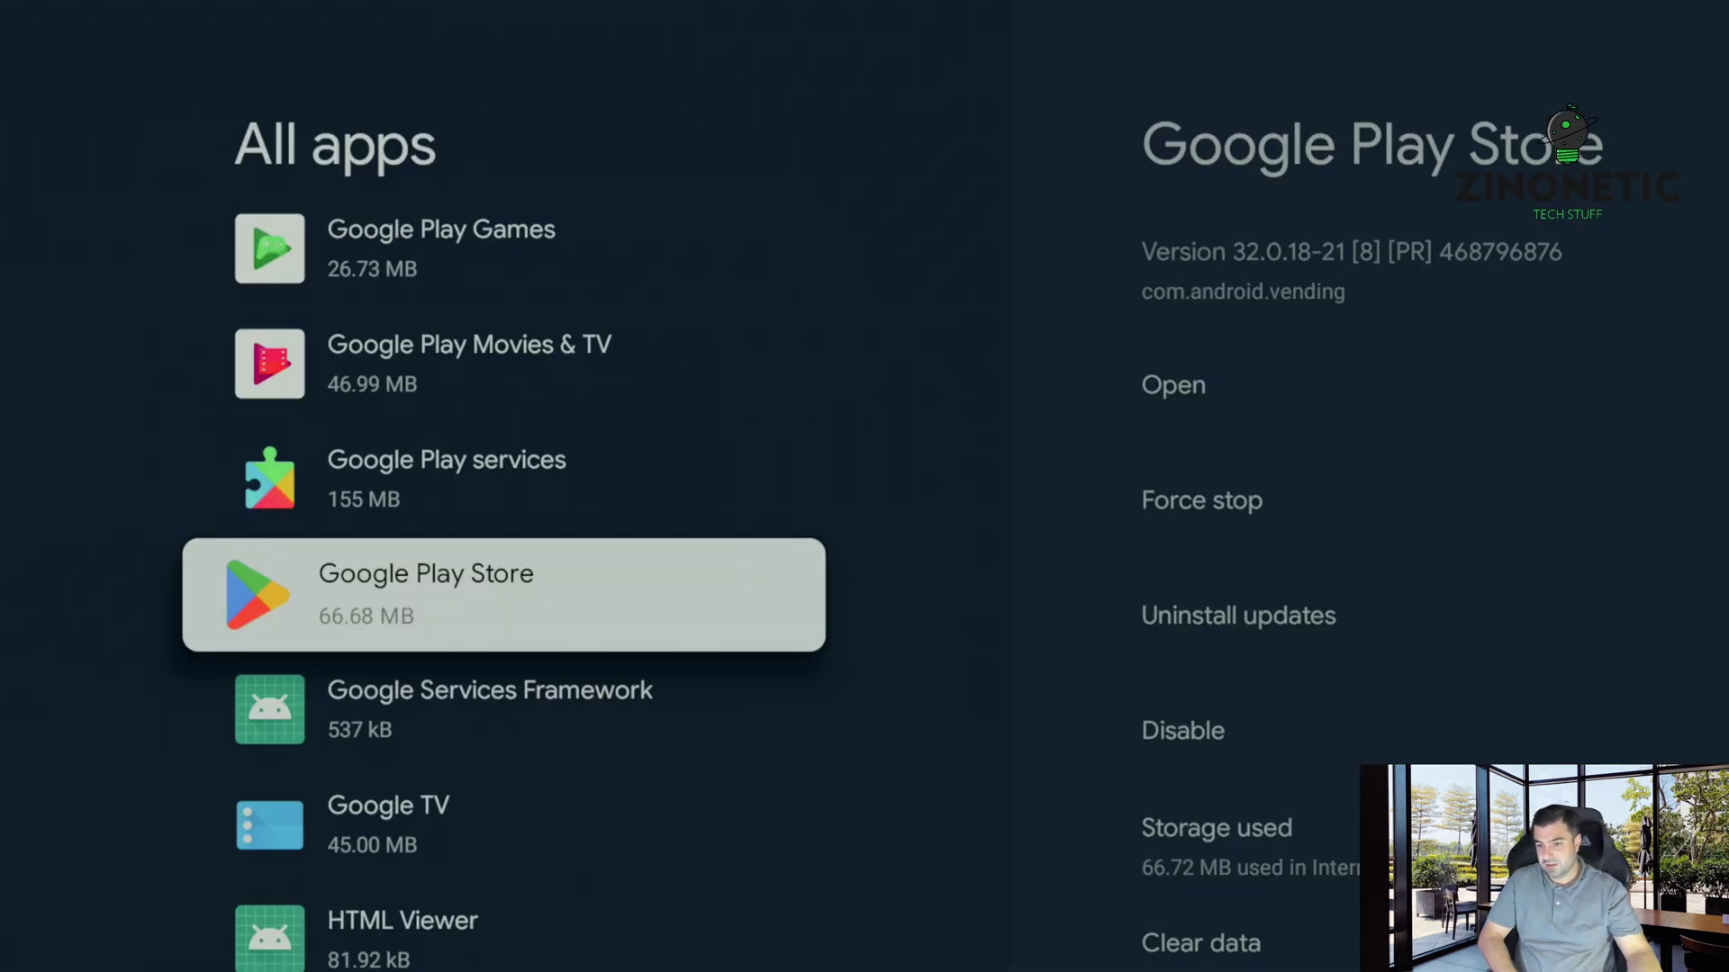
key("Up")
key("Up")
key("Up")
key("Up")
key("Up")
key("Up")
key("Up")
key("Up")
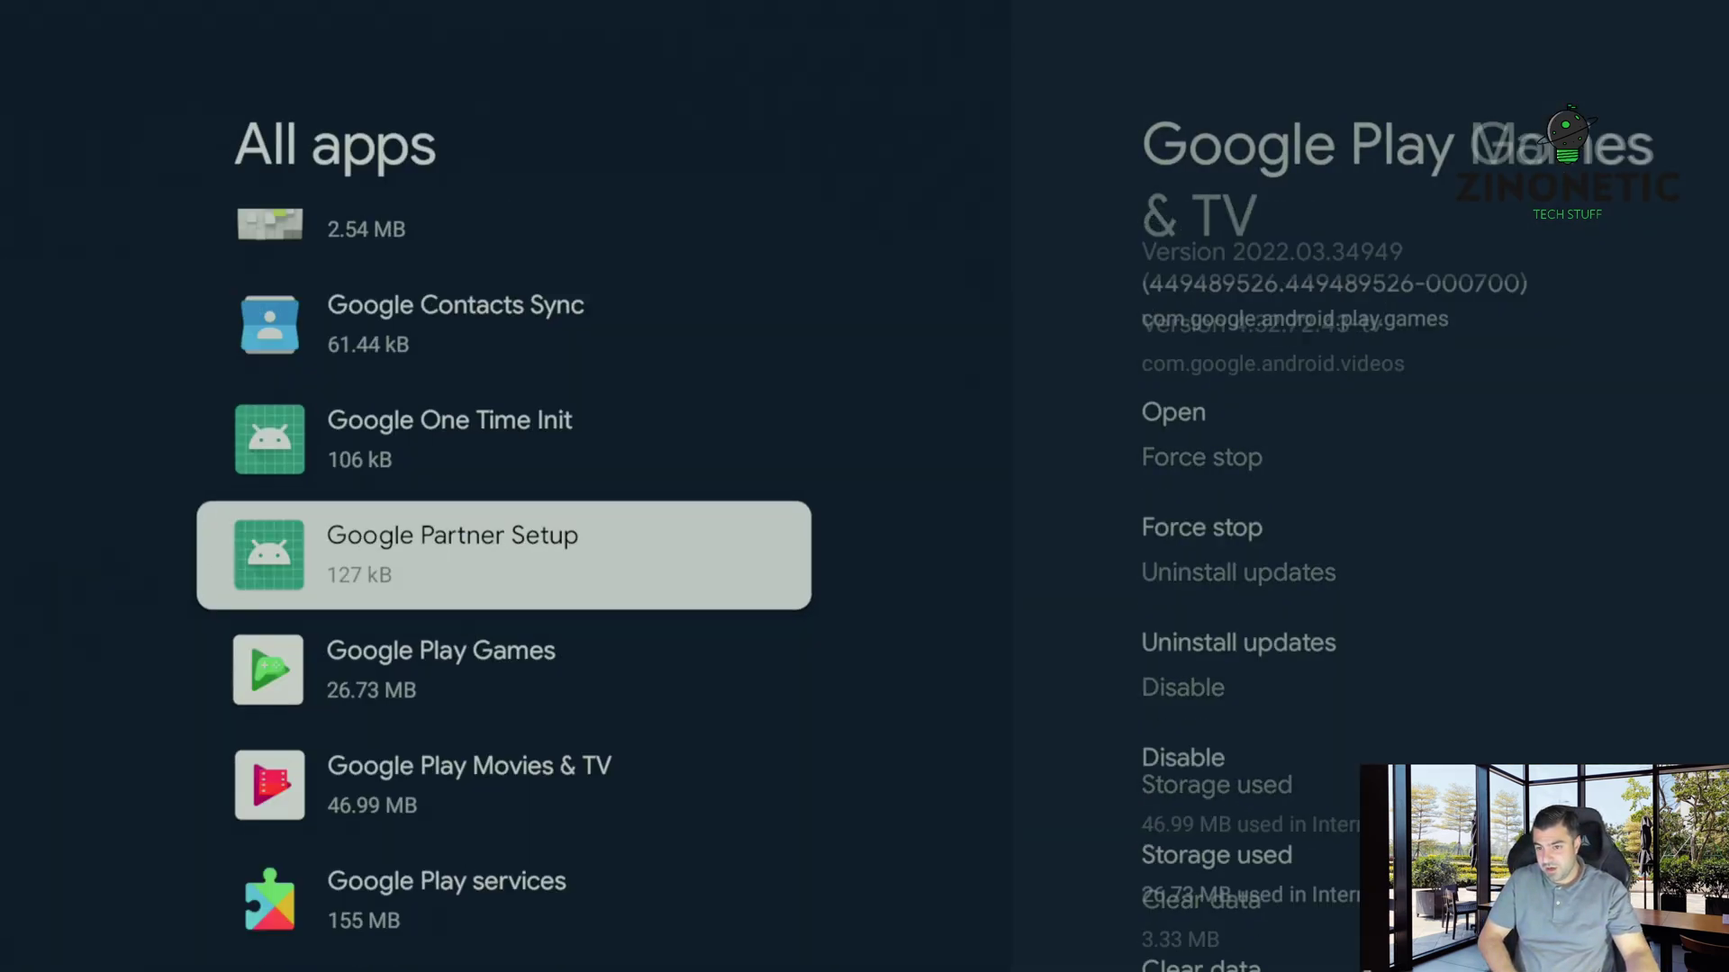
key("Up")
key("Up")
key("Up")
key("Up")
key("Up")
key("Up")
key("Up")
key("Up")
key("Up")
key("Up")
key("Up")
key("Up")
key("Up")
key("Up")
key("Up")
key("Up")
key("Up")
key("Up")
key("Up")
key("Up")
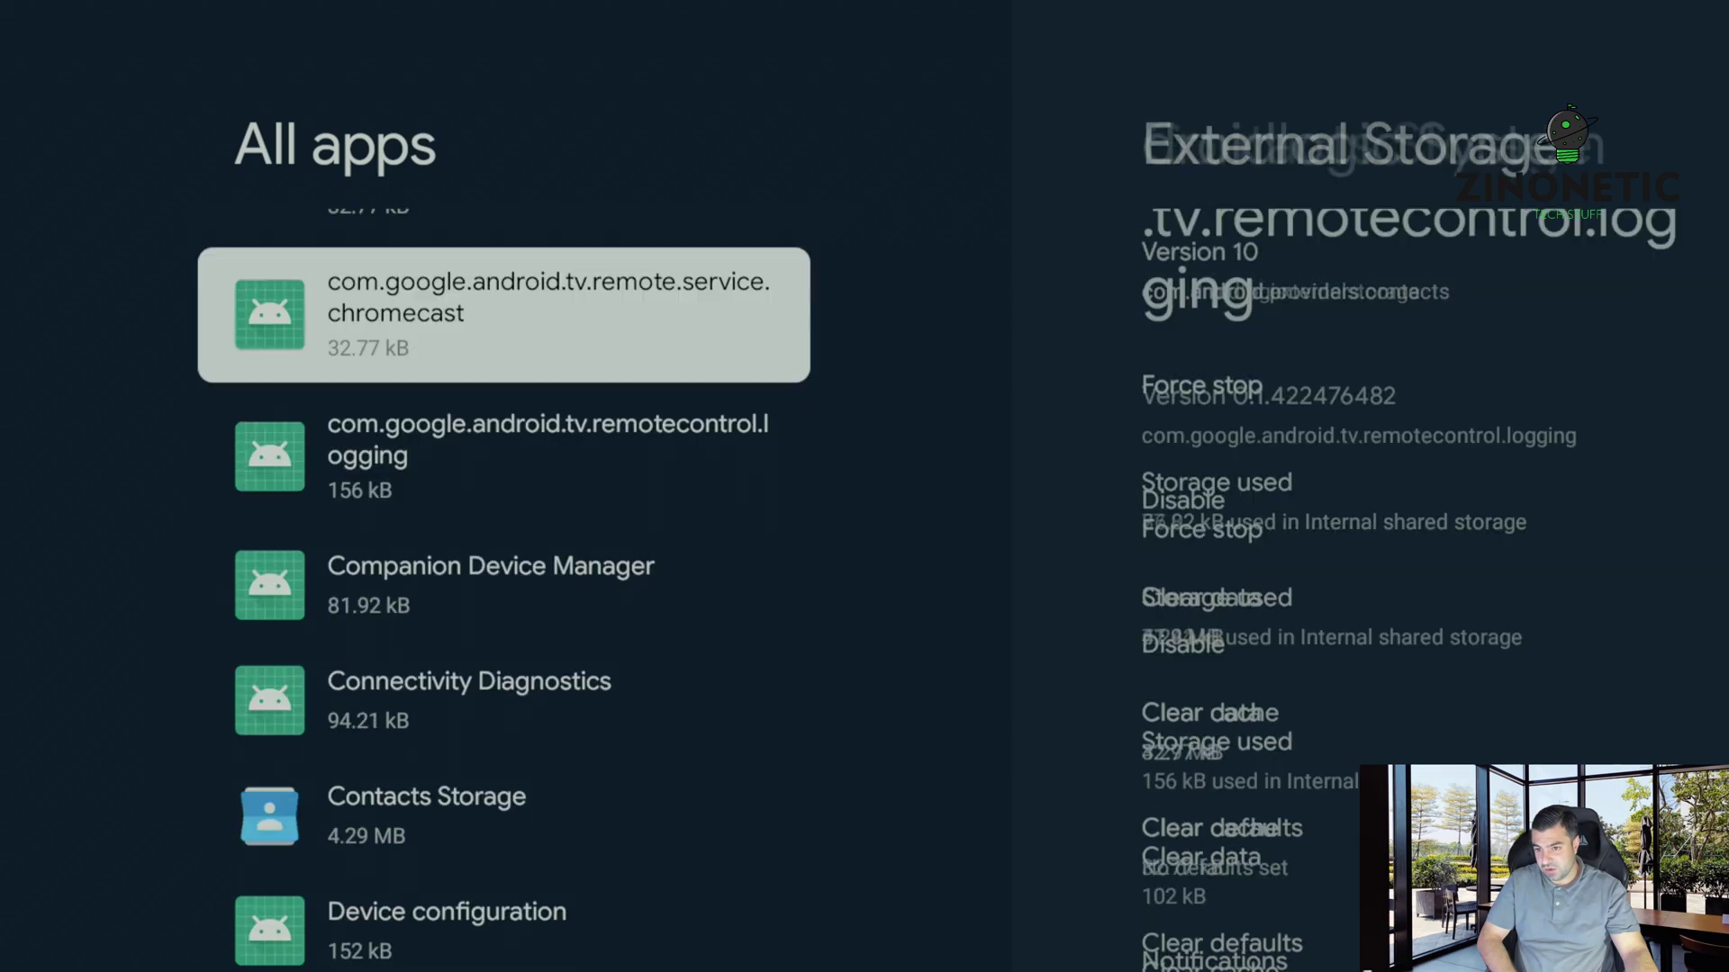
key("Up")
key("Up")
key("Up")
key("Up")
key("Up")
key("Up")
key("Up")
key("Up")
key("Up")
key("Up")
key("Up")
key("Up")
key("Up")
key("Up")
key("Up")
key("Up")
key("Up")
key("Up")
key("Up")
key("Up")
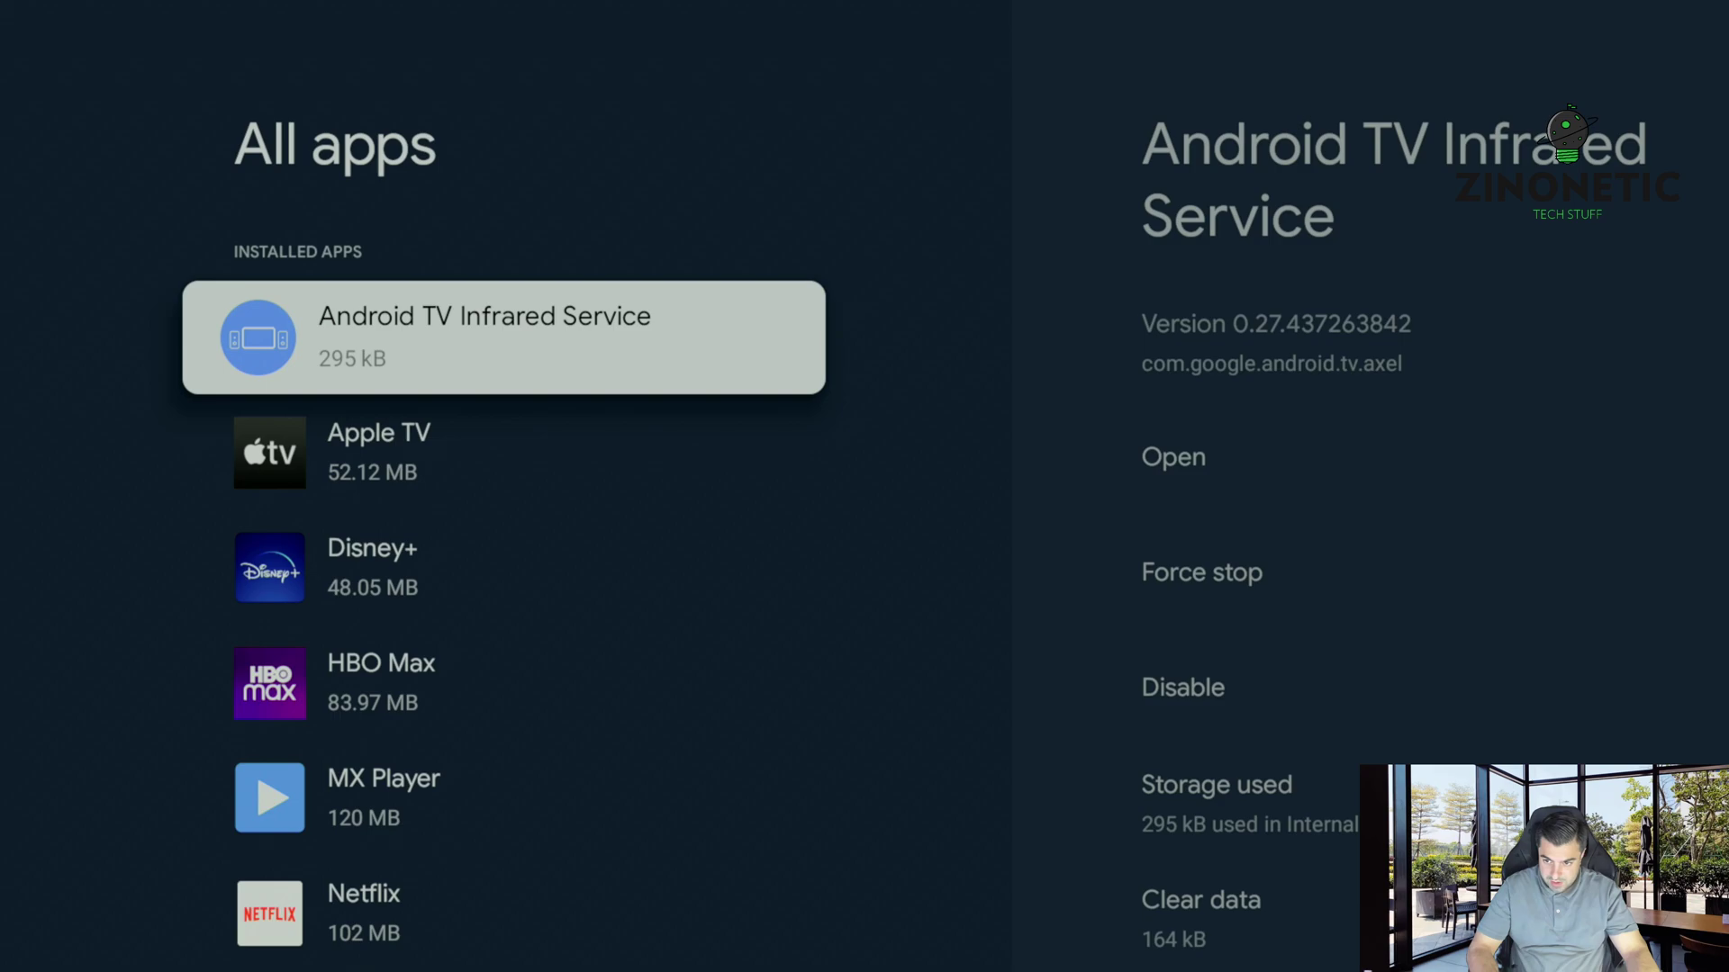
key("Down")
key("Up")
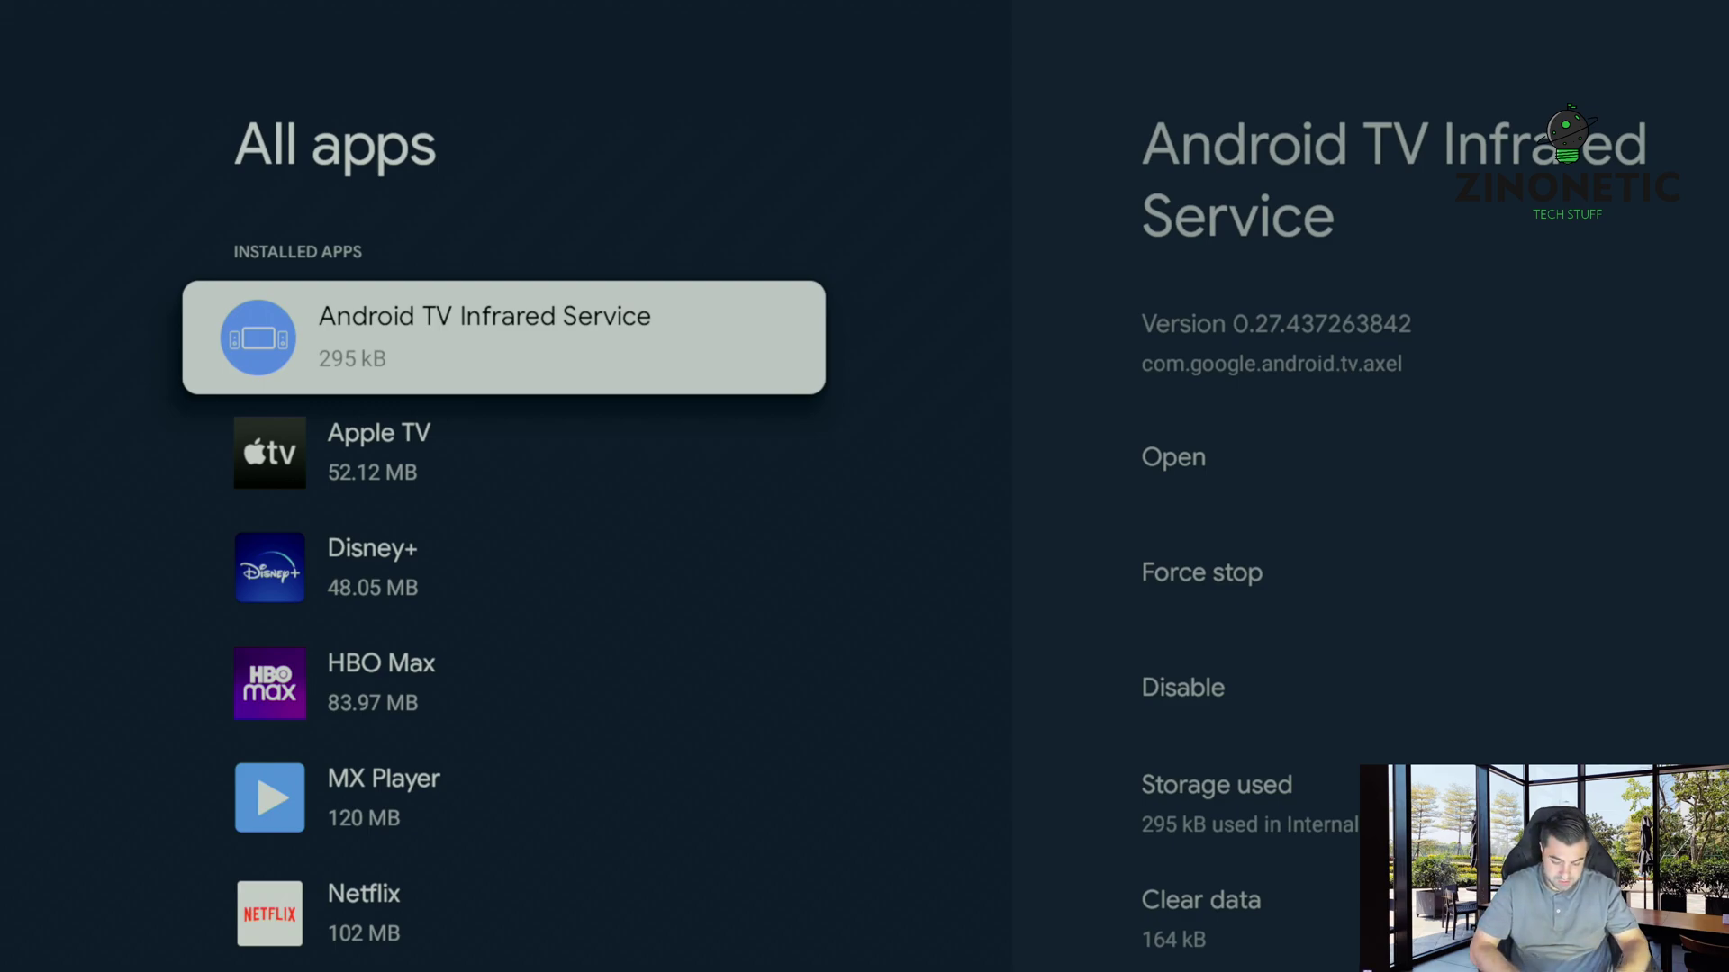
Step: Scroll down through the system apps to Android TV Remote Service
key("Down")
key("Down")
key("Down")
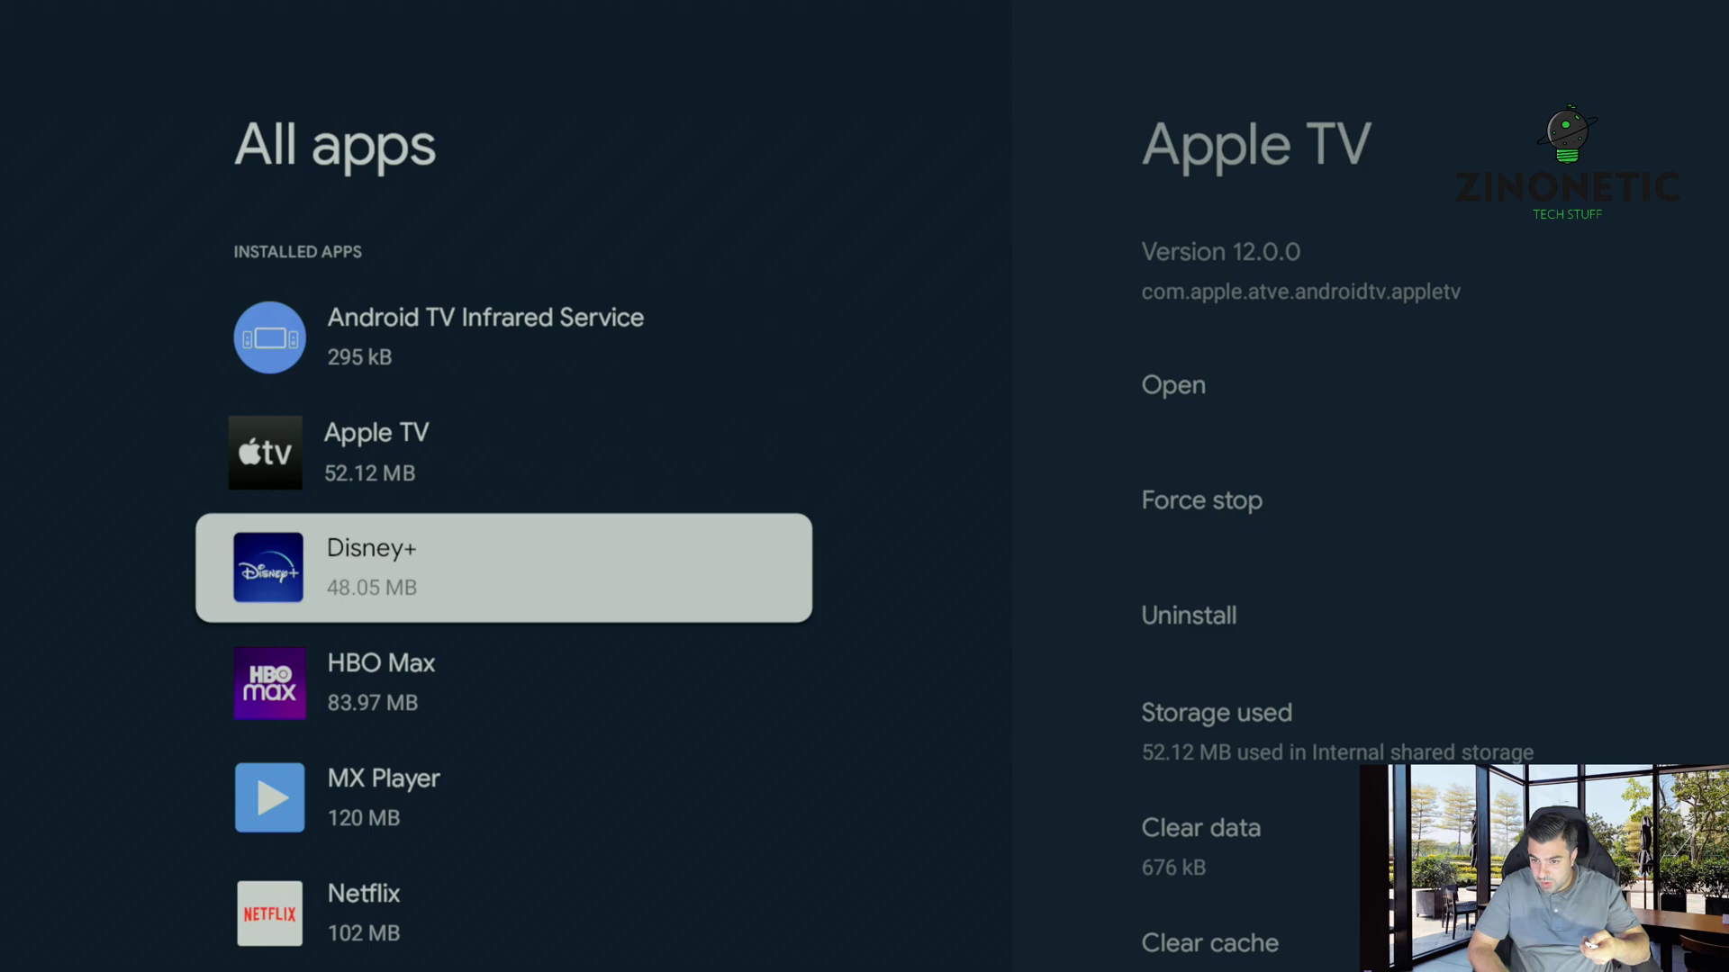
key("Down")
key("Down")
key("Down")
key("Down")
key("Down")
key("Down")
key("Down")
key("Down")
key("Down")
key("Down")
key("Down")
key("Down")
key("Down")
key("Down")
key("Down")
key("Down")
key("Down")
key("Down")
key("Down")
key("Down")
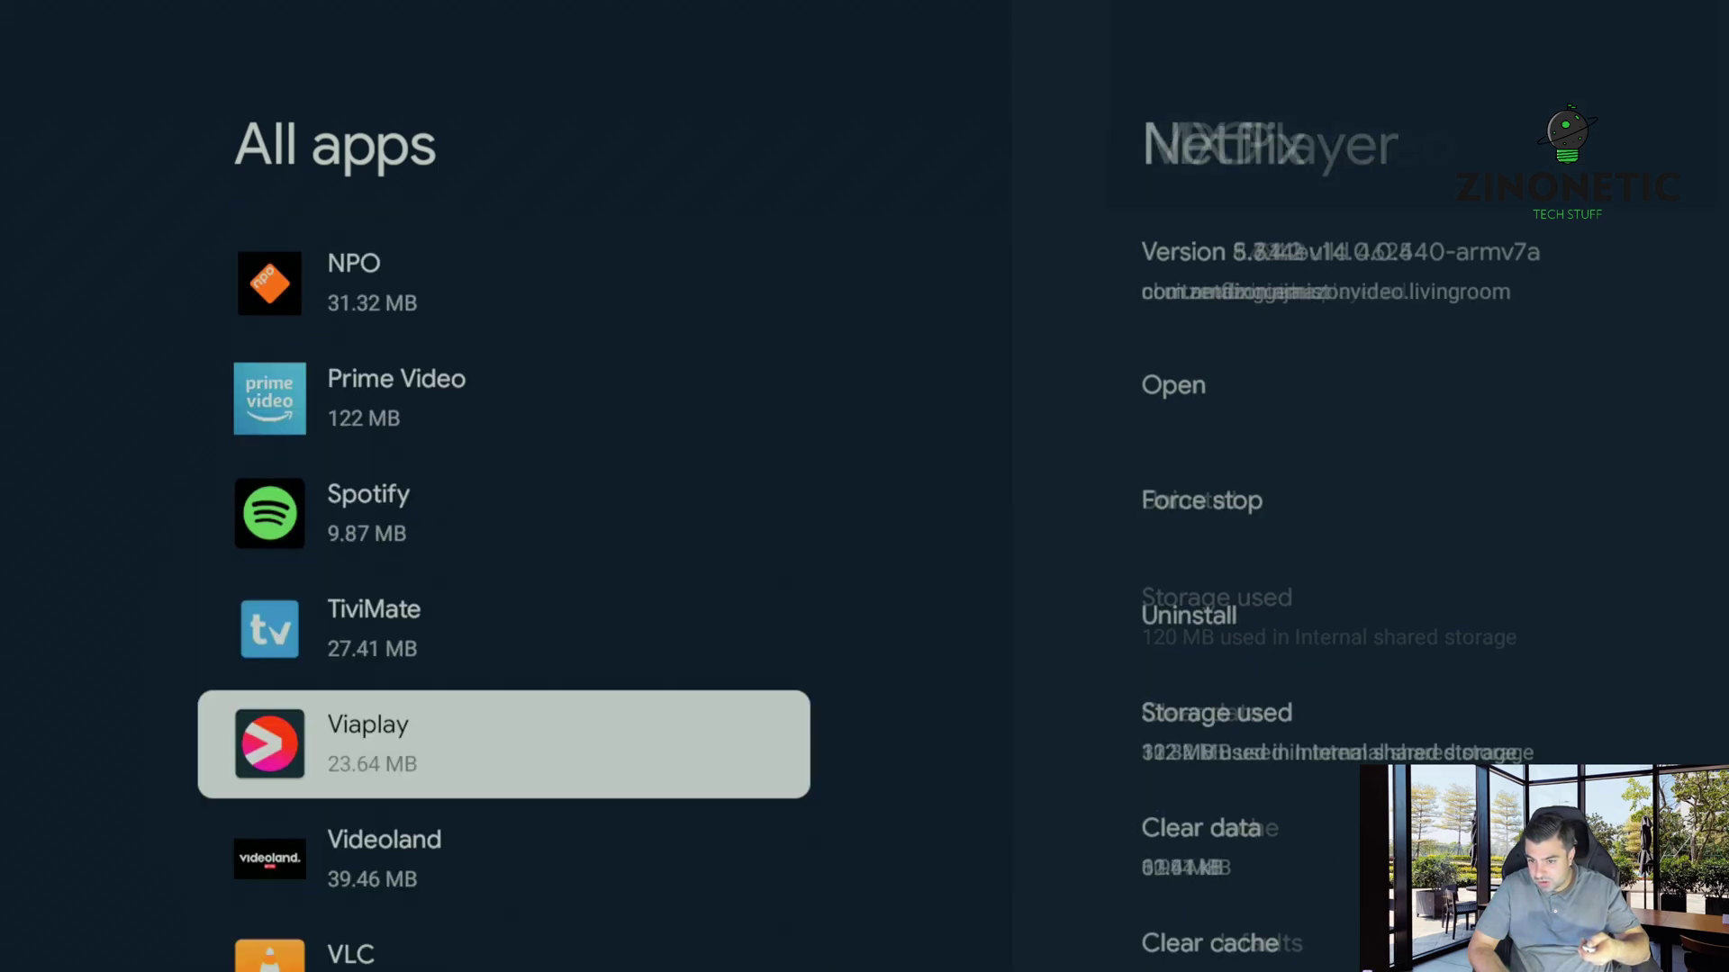
key("Down")
key("Down")
key("Down")
key("Down")
key("Down")
key("Down")
key("Up")
key("Up")
key("Up")
key("Up")
key("Up")
key("Up")
key("Up")
key("Up")
key("Up")
key("Up")
key("Up")
key("Up")
key("Up")
key("Up")
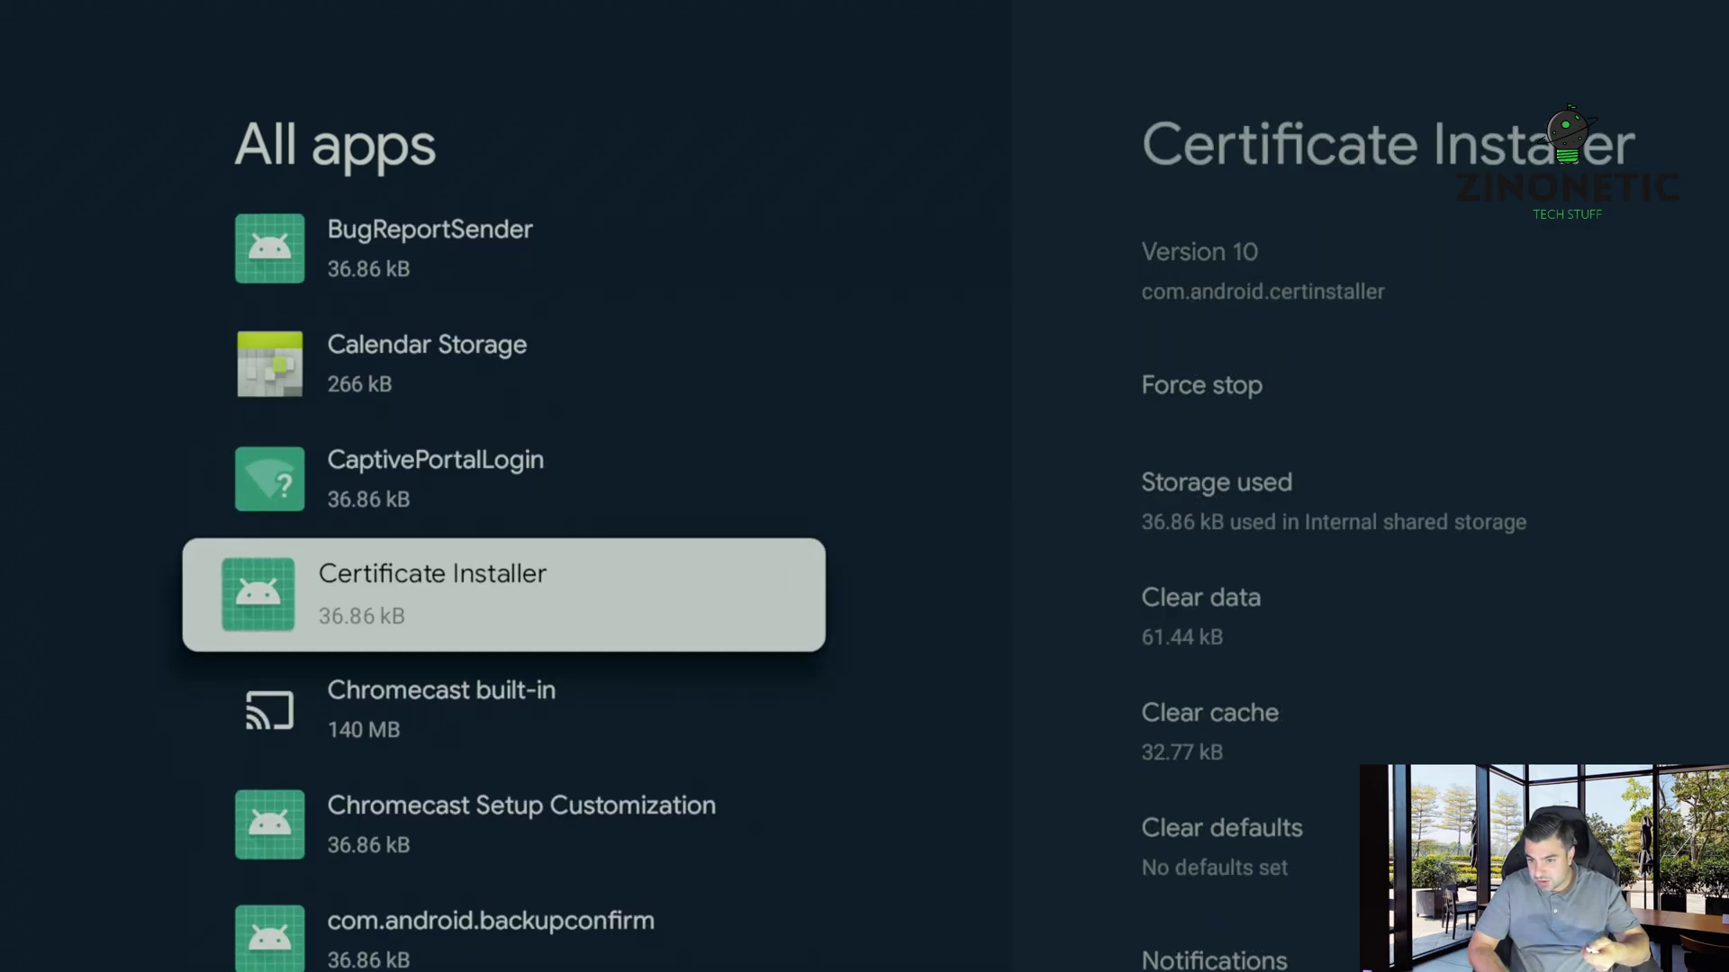
key("Up")
key("Down")
key("Down")
key("Down")
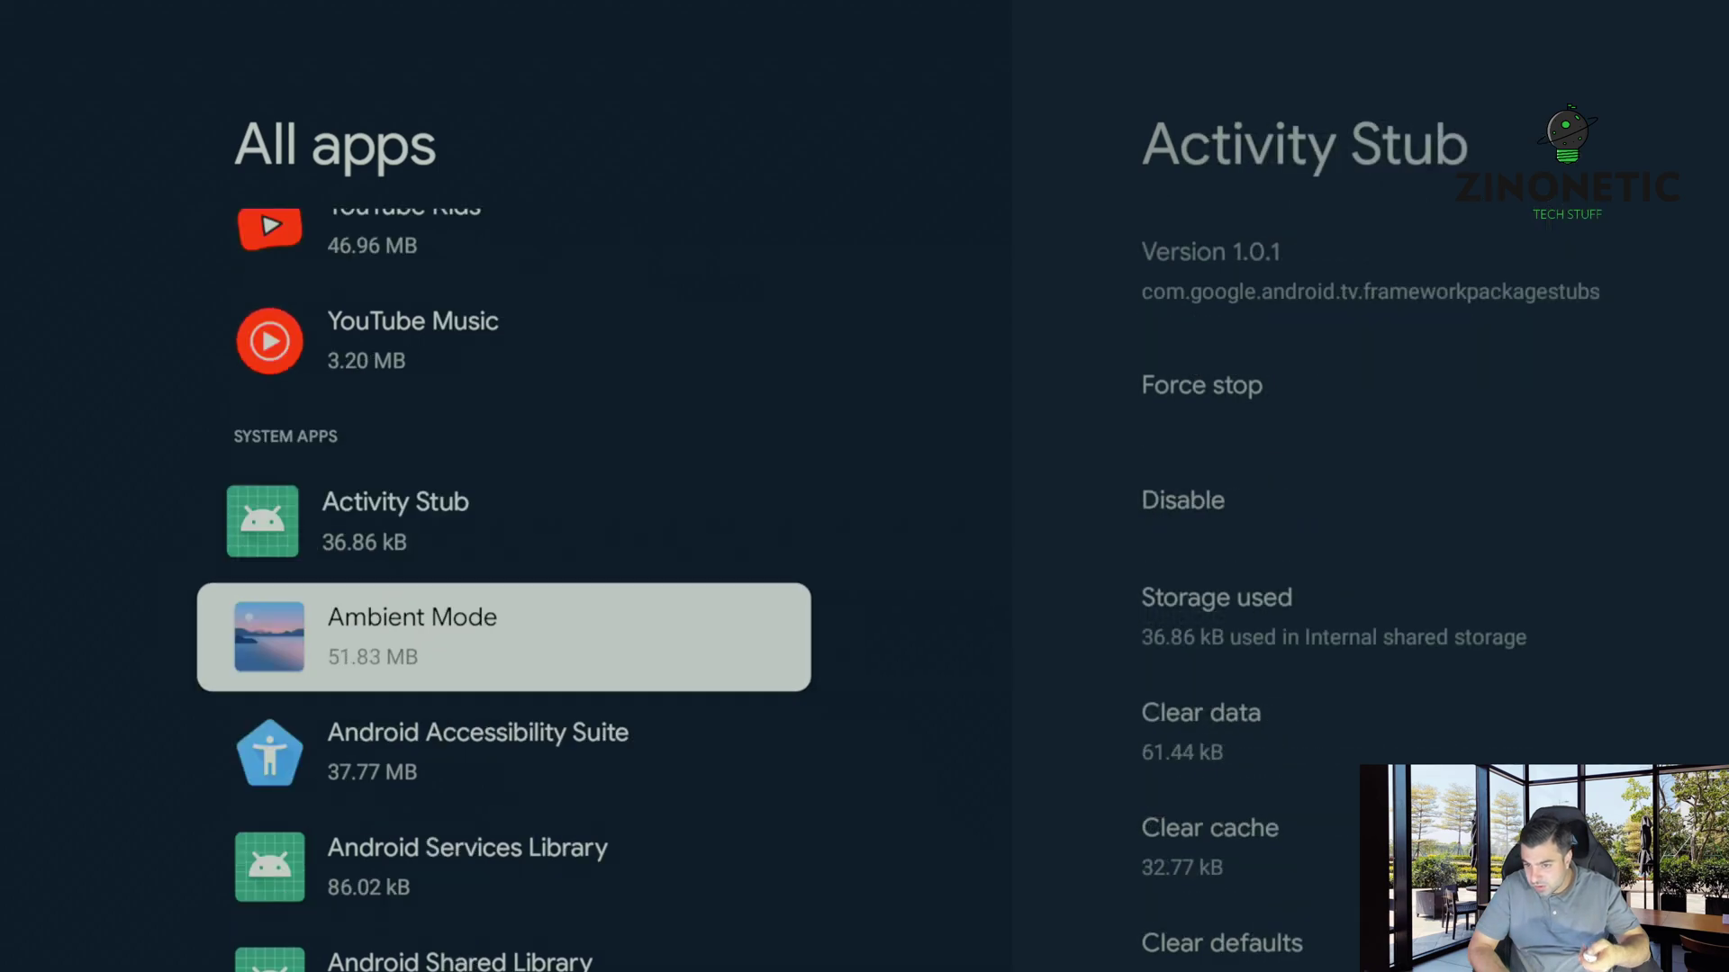
key("Down")
key("Down")
key("Down")
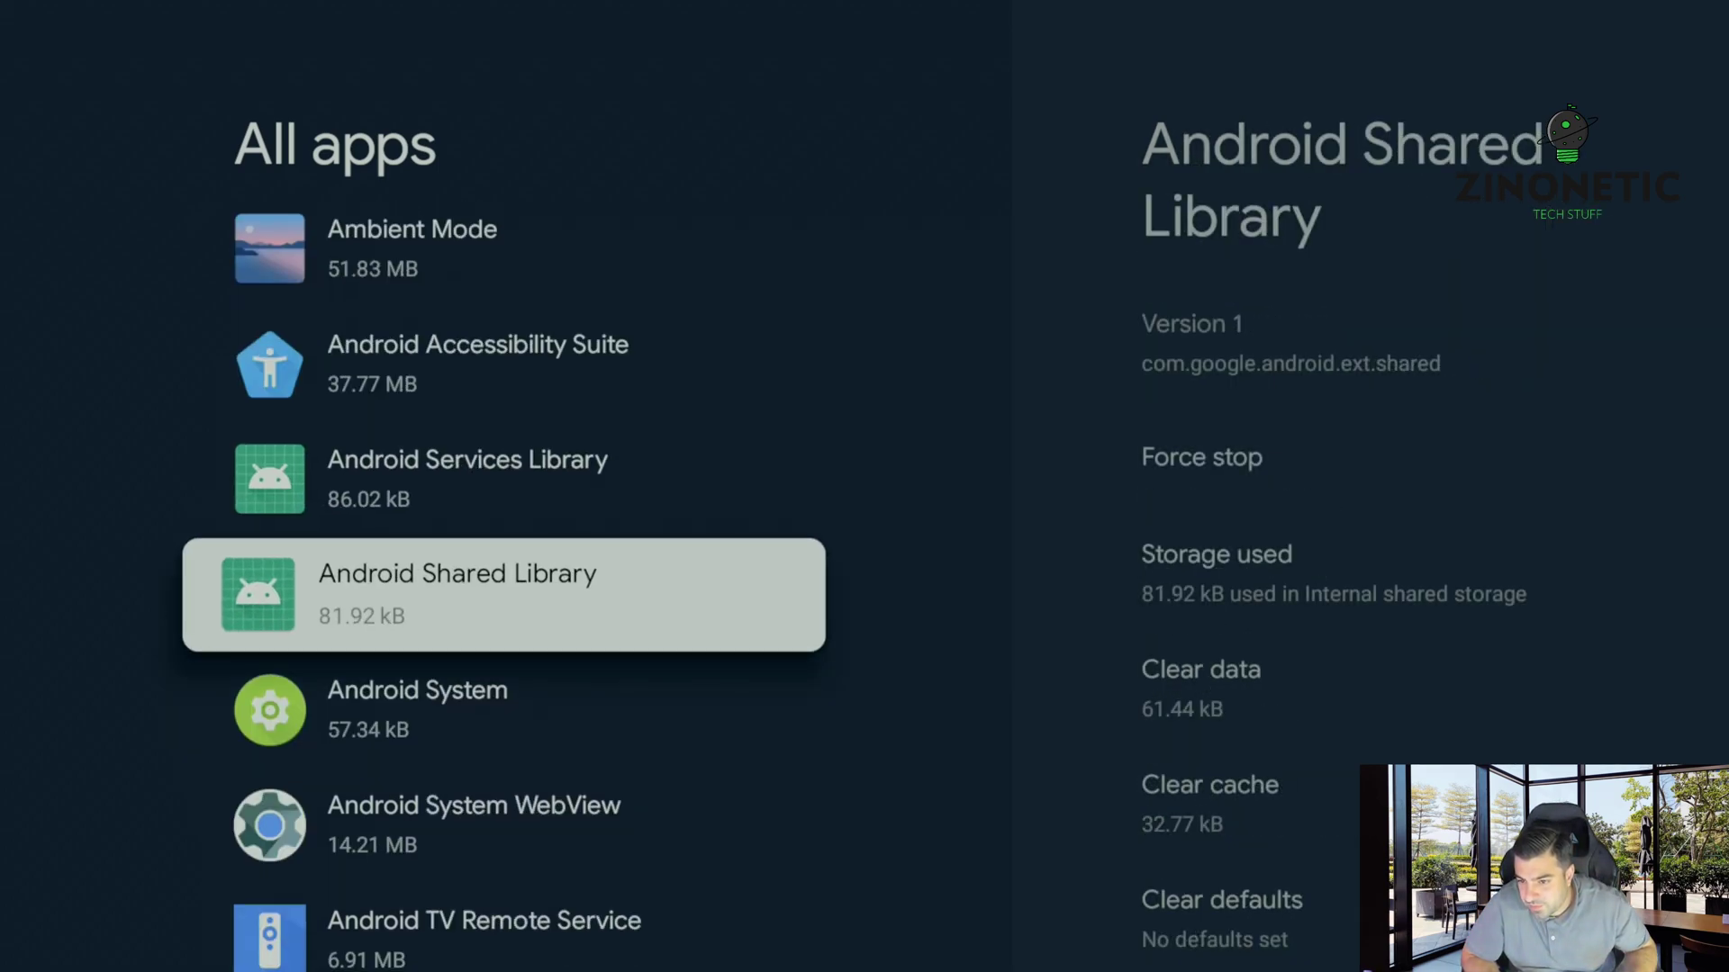
key("Down")
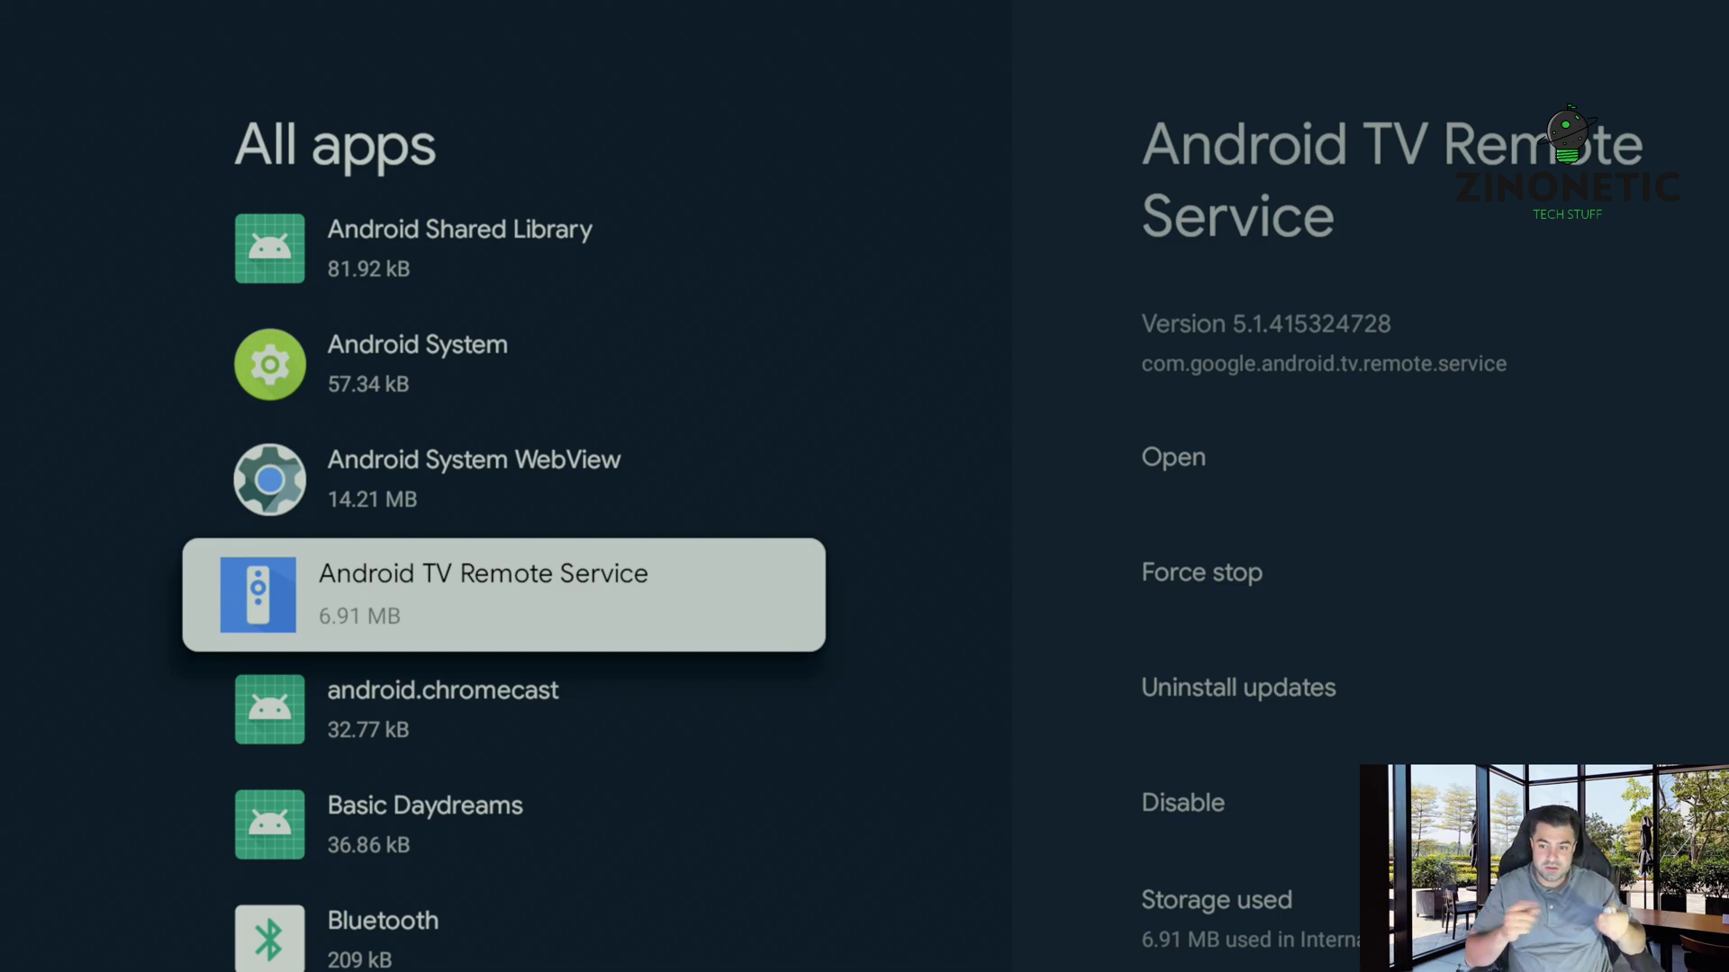
Step: Force stop and disable Android TV Remote Service, confirming each with OK
key("Return")
key("Down")
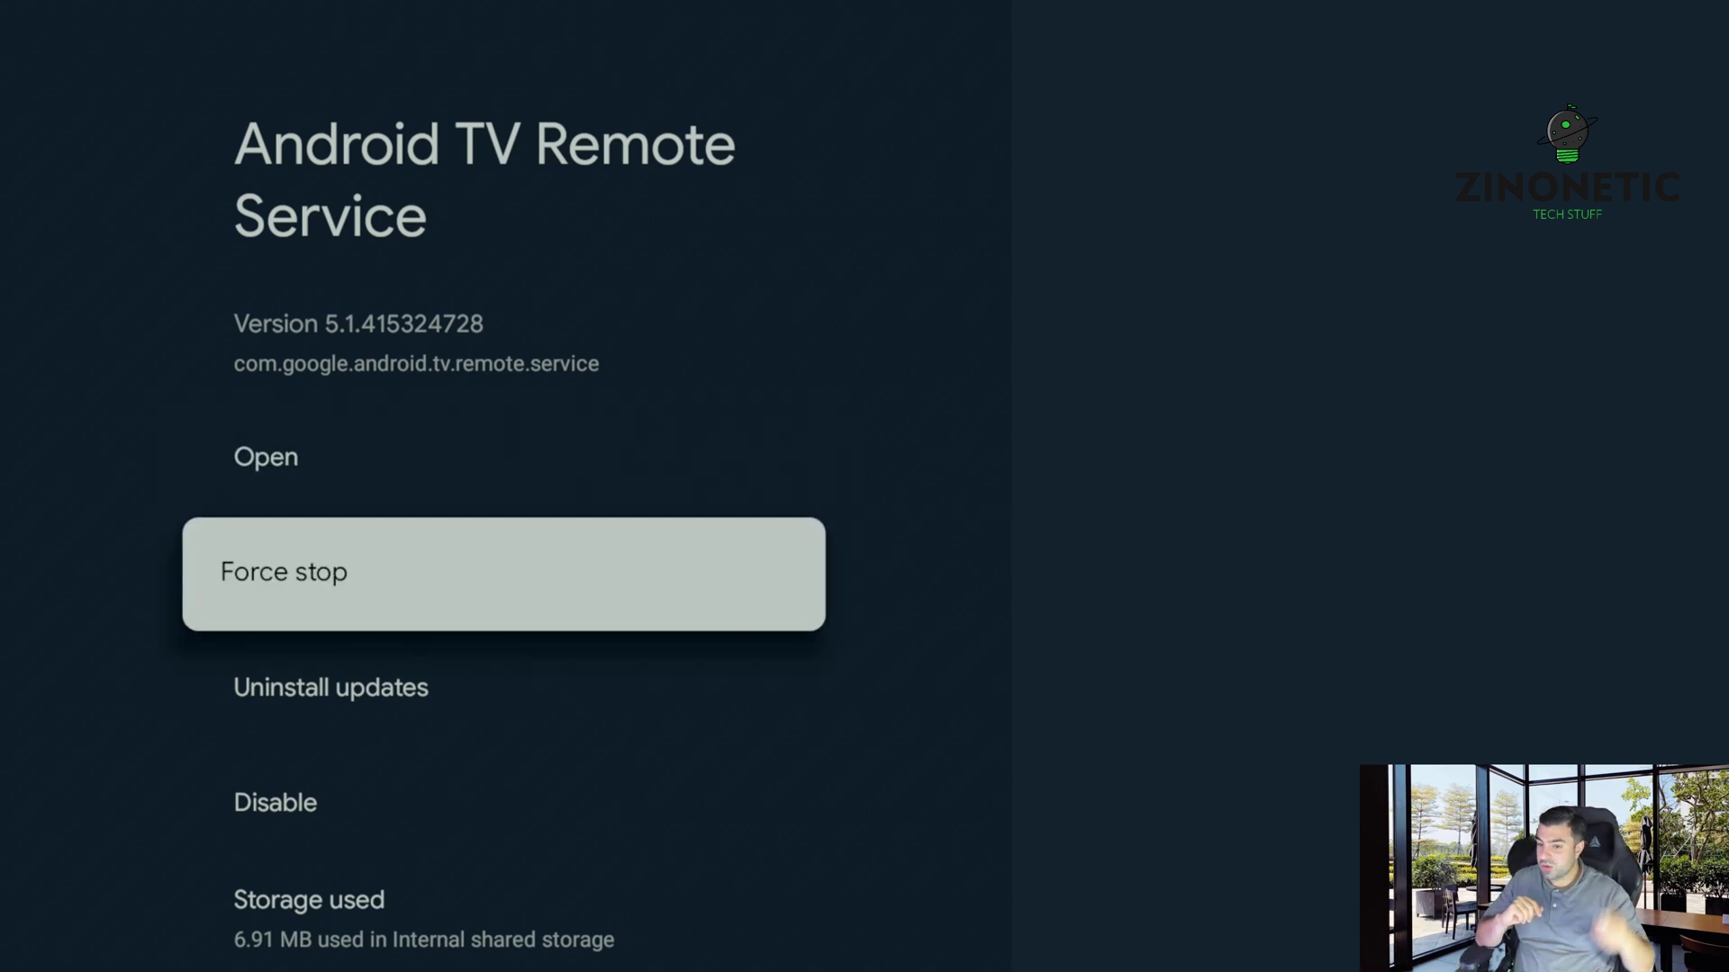
key("Return")
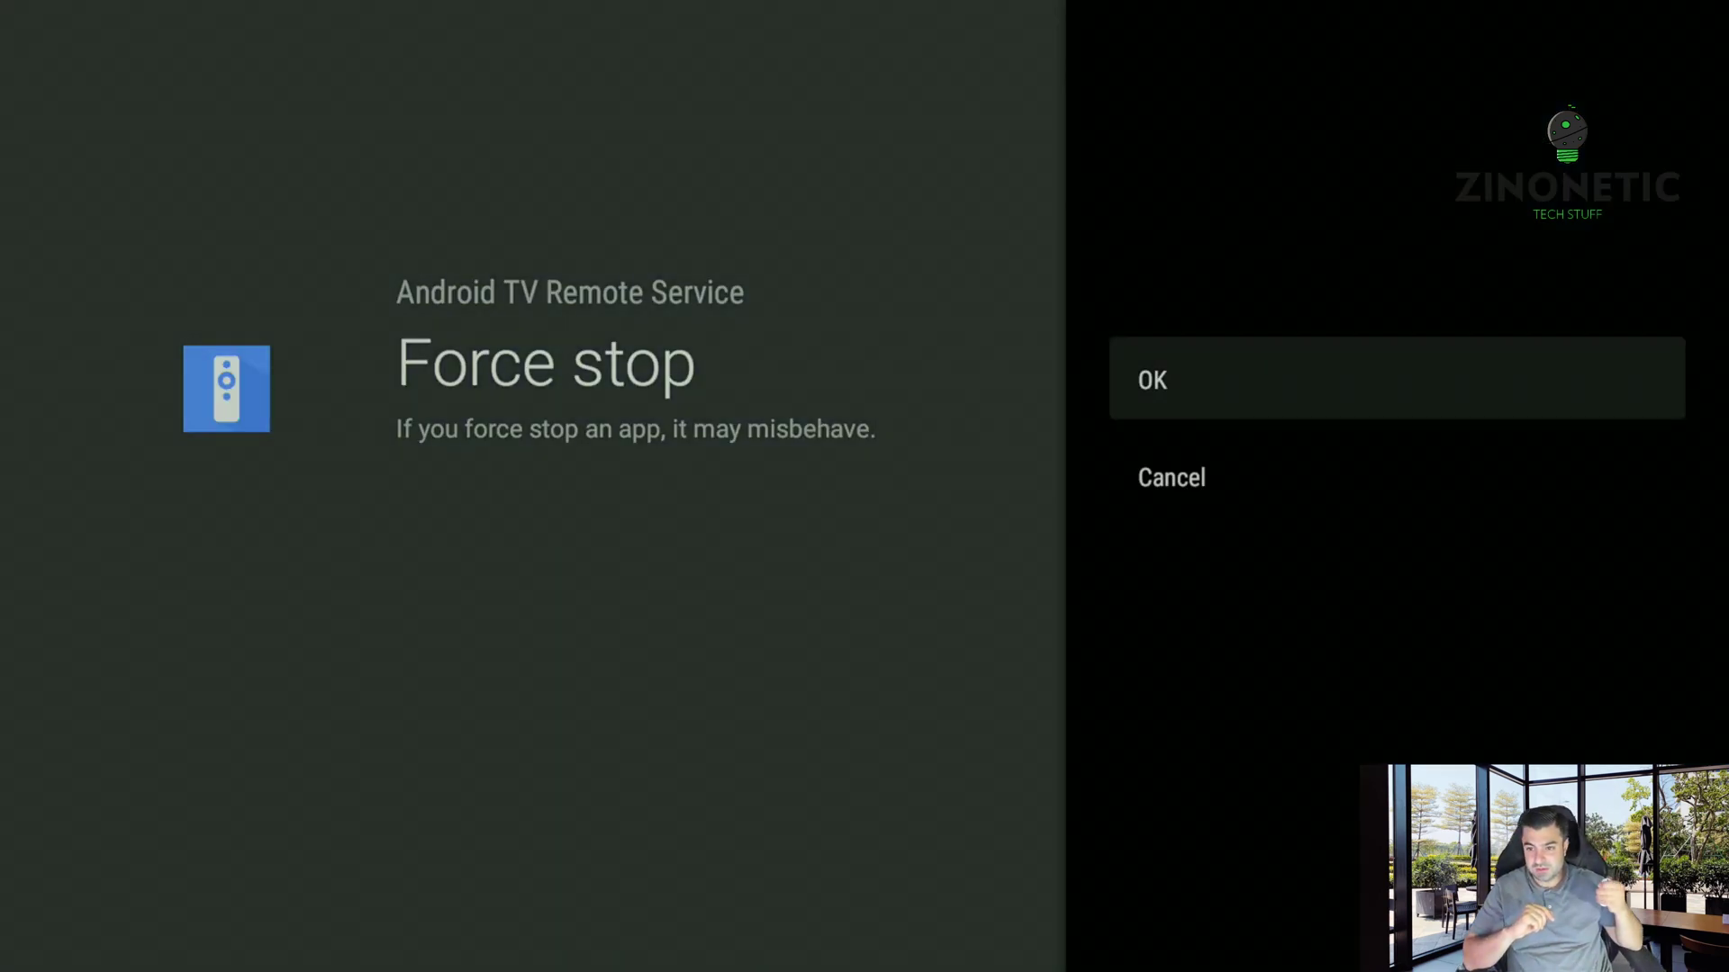
key("Return")
key("Down")
key("Down")
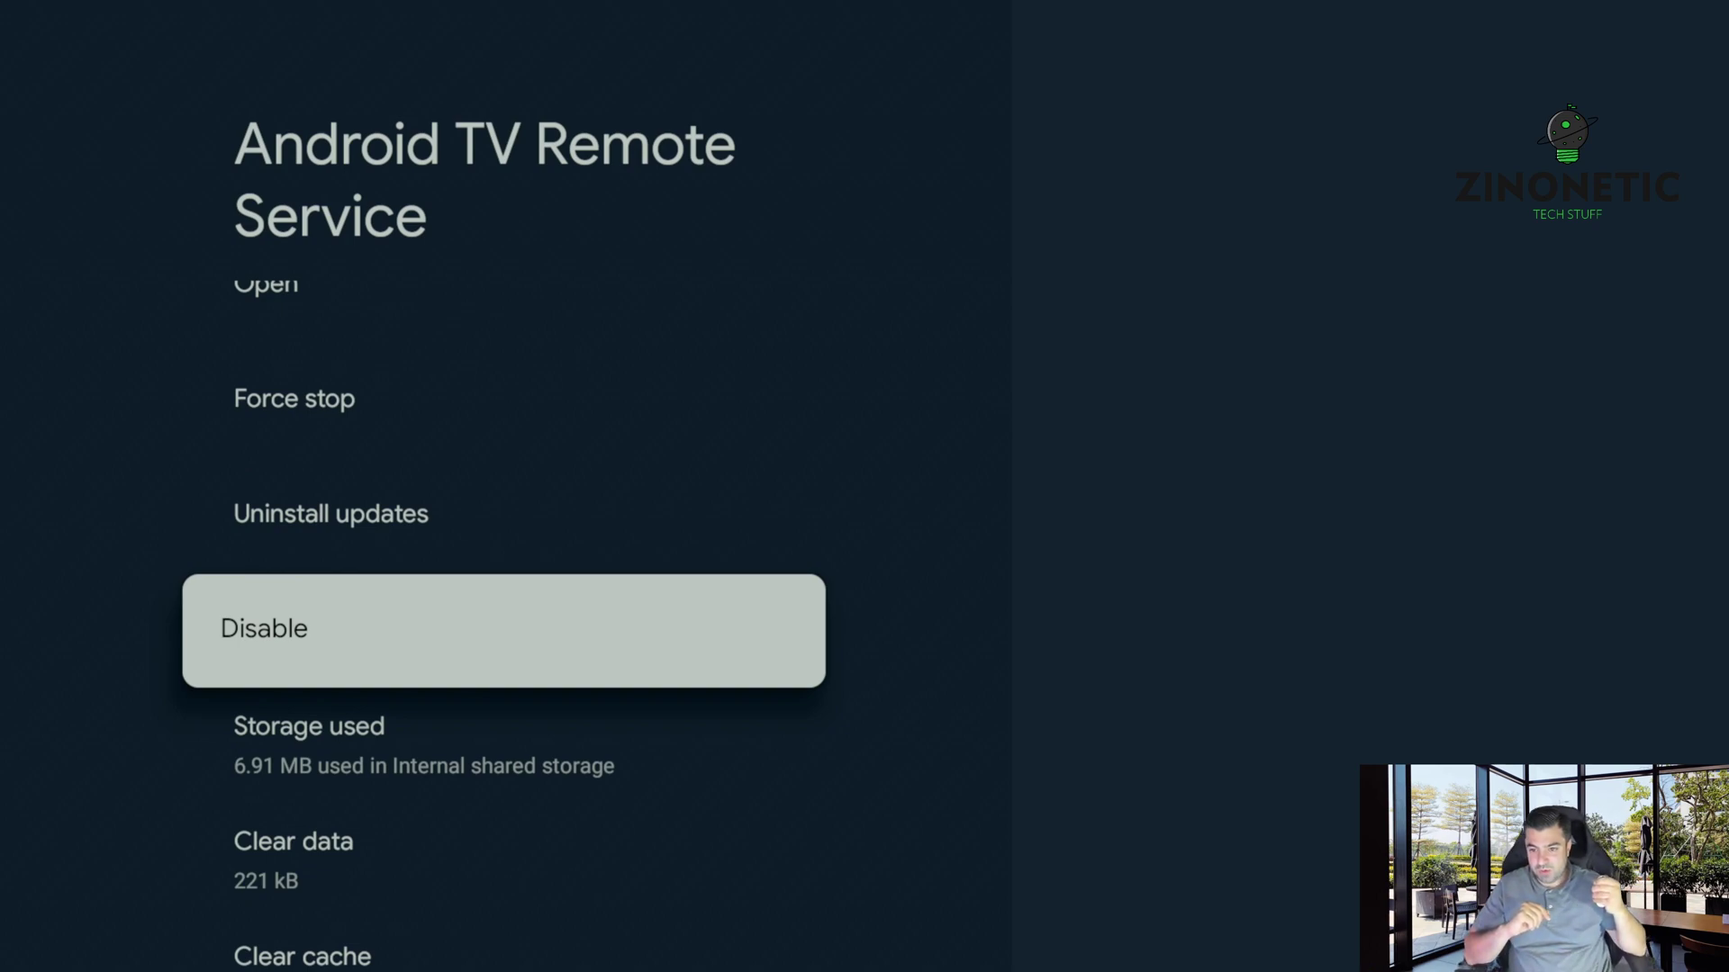
key("Return")
key("Return")
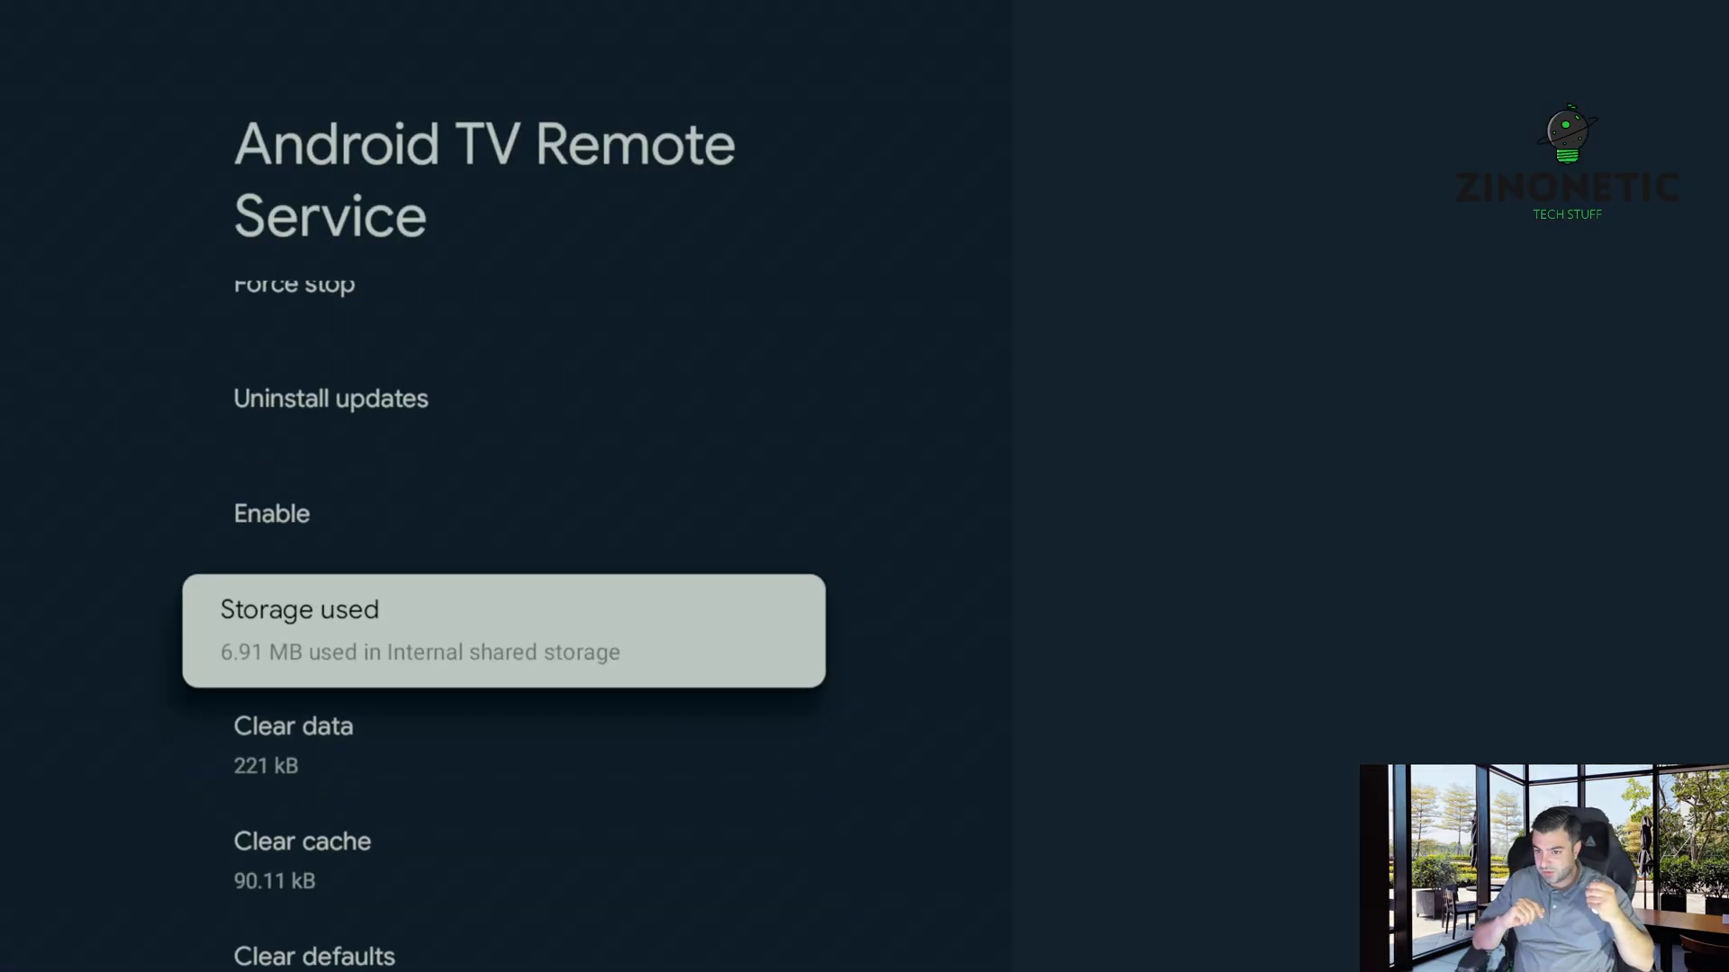
Step: Uninstall the service's updates, reverting it to factory version 4.7.377245813
key("Up")
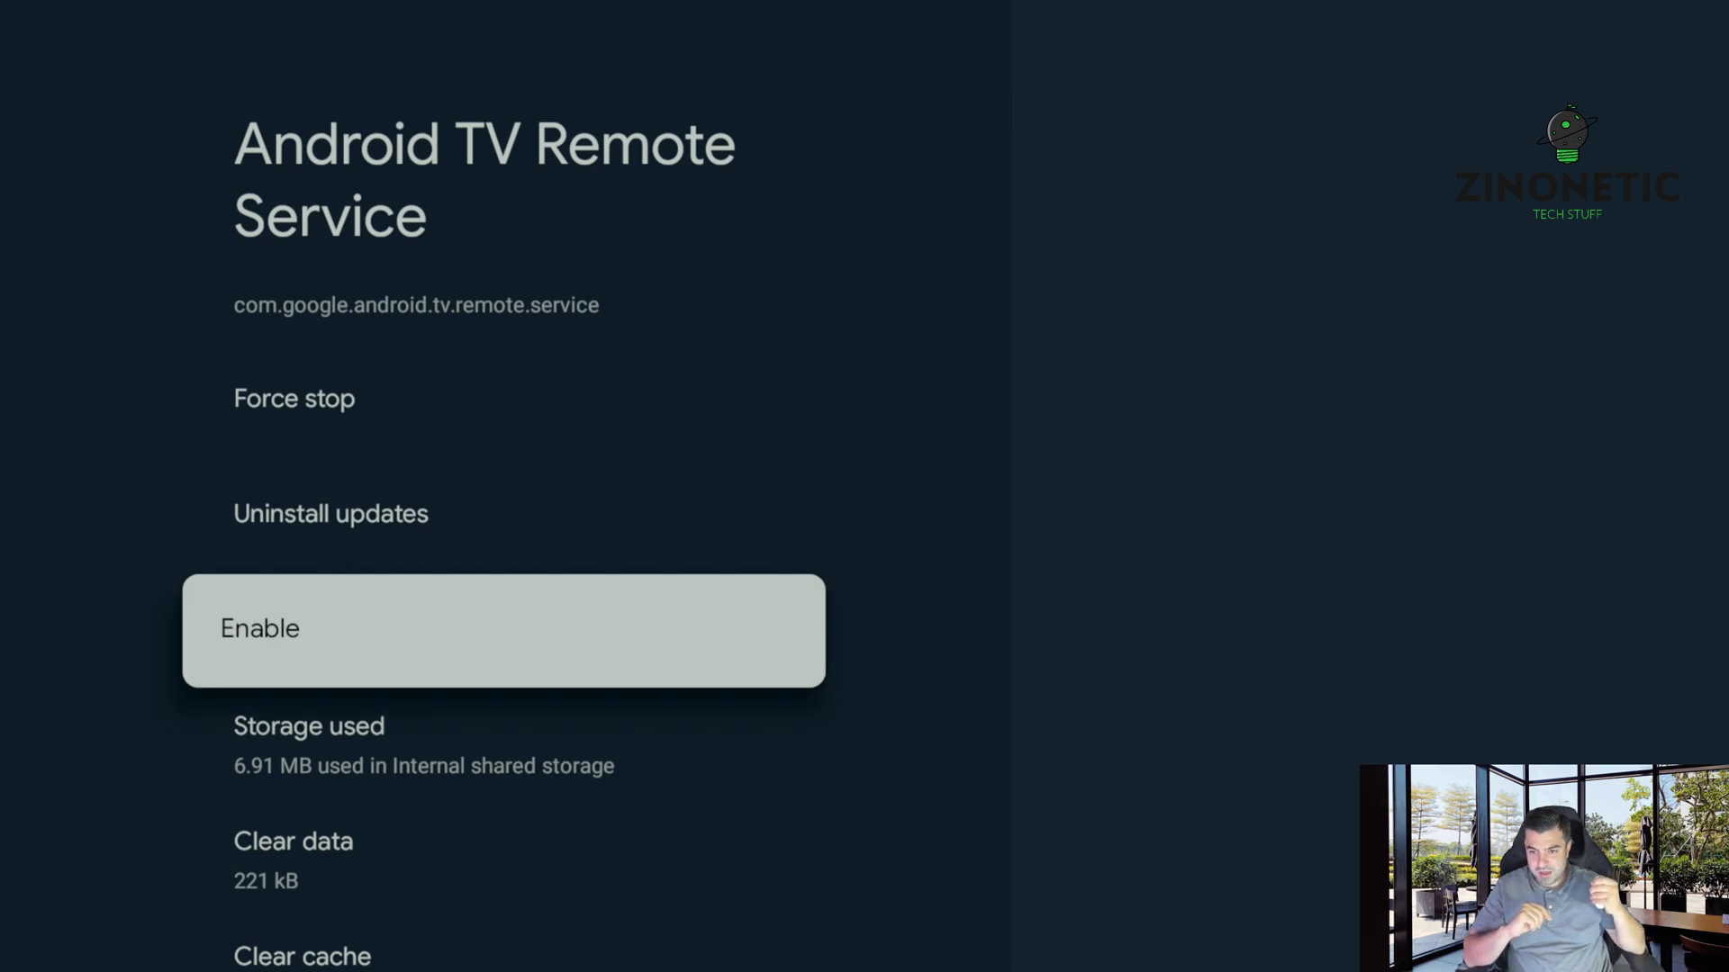
key("Up")
key("Return")
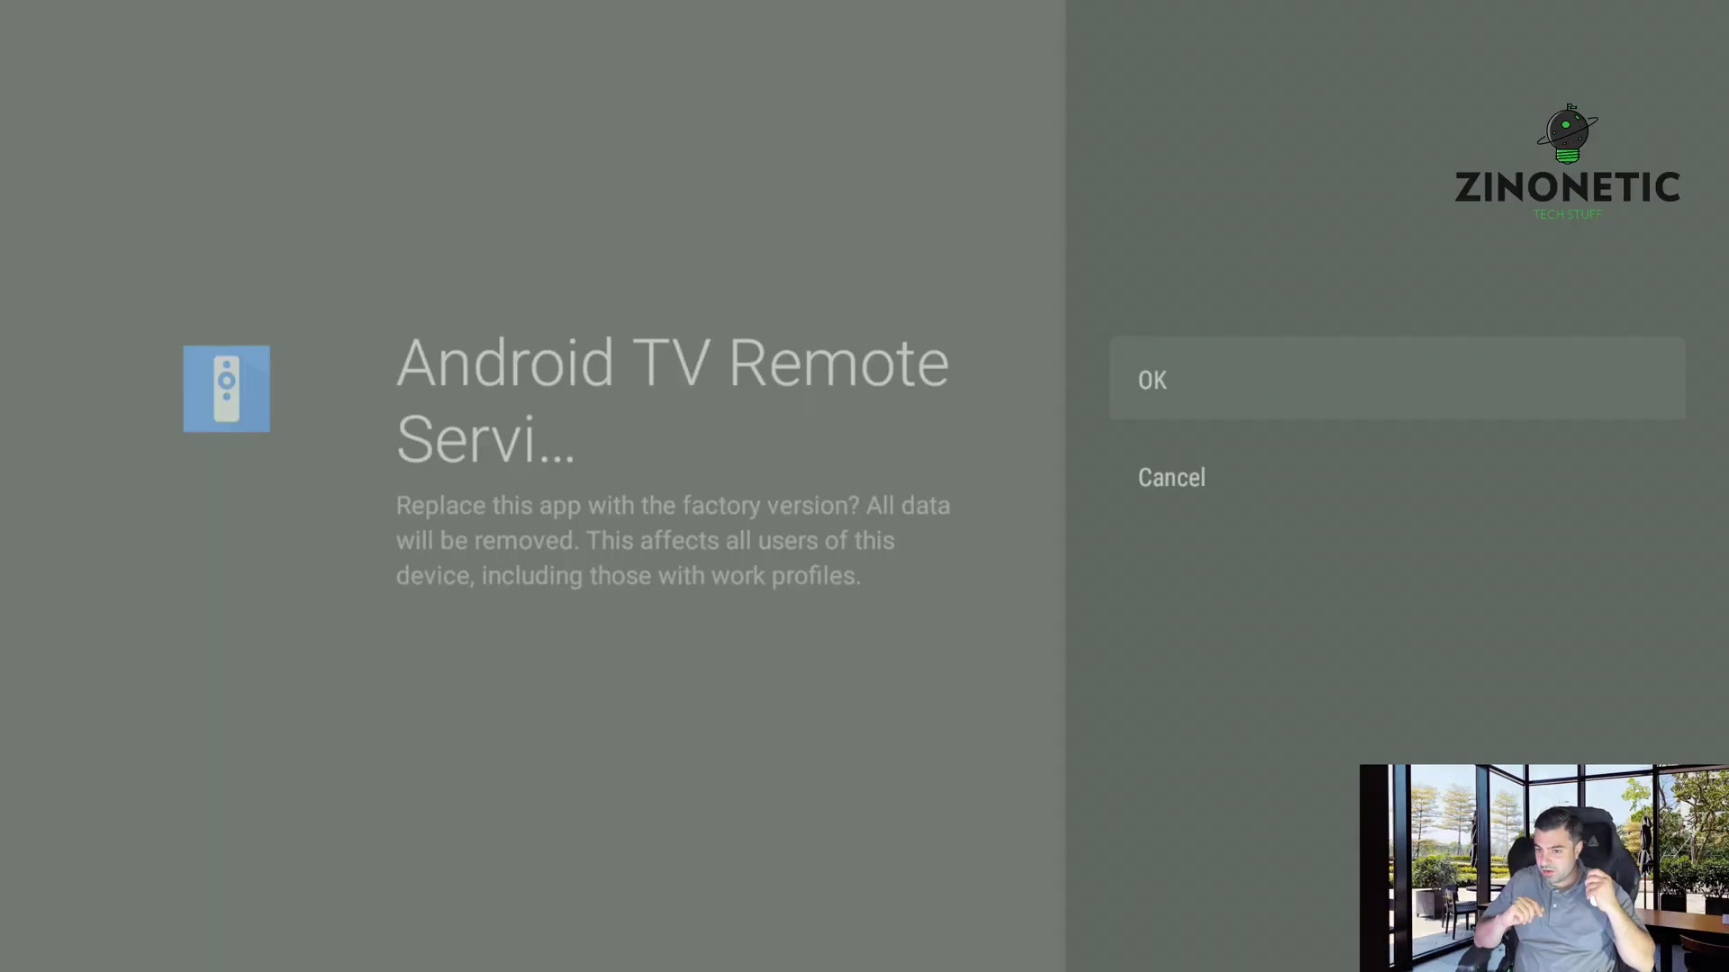
key("Return")
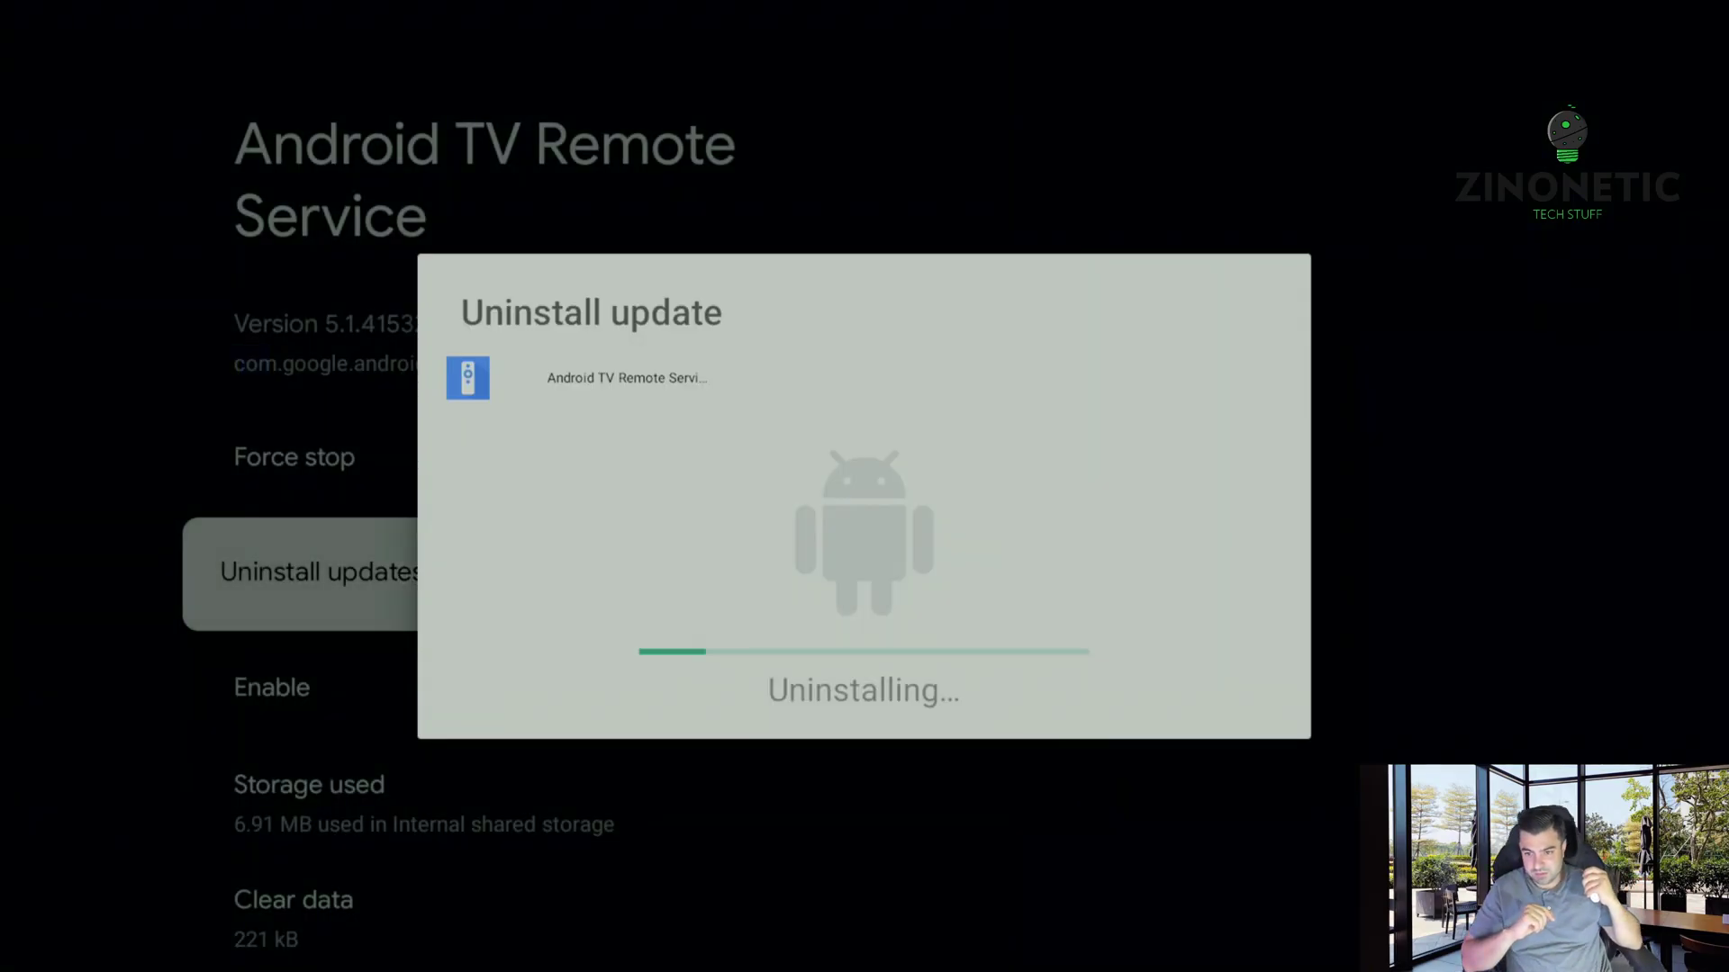
key("Down")
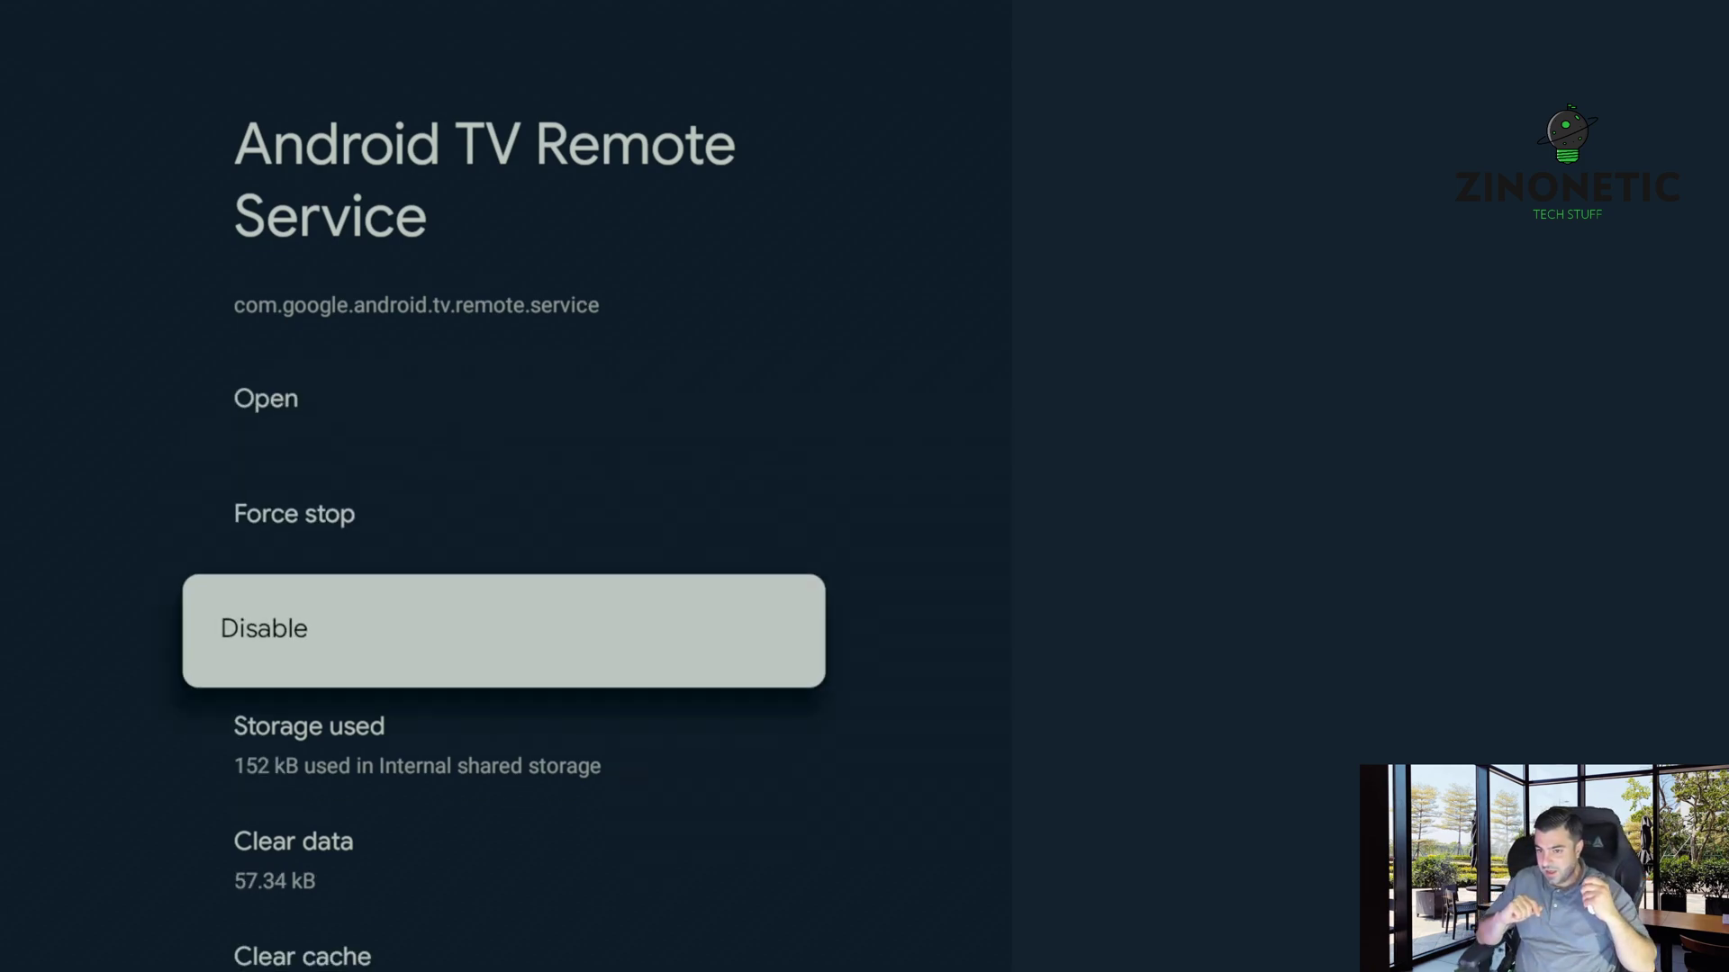
key("Up")
key("Up")
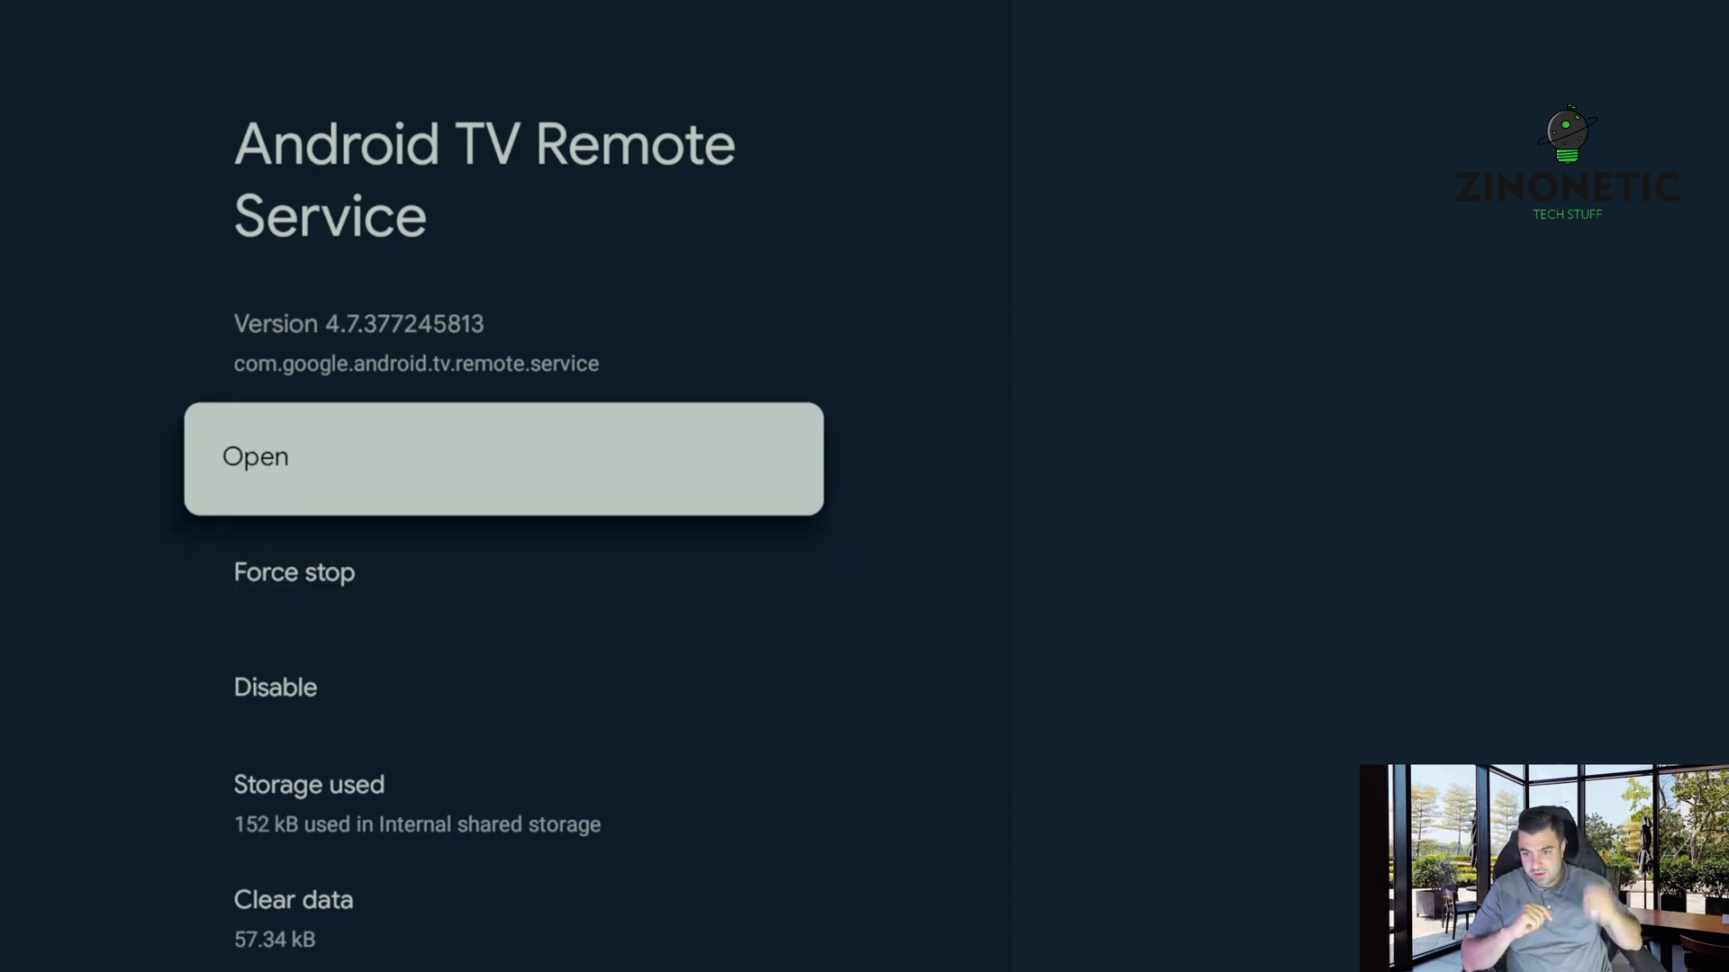
Step: Scroll All apps to Google Play Store and open its app info (version 32.0.18-21, 68.10 MB)
key("Escape")
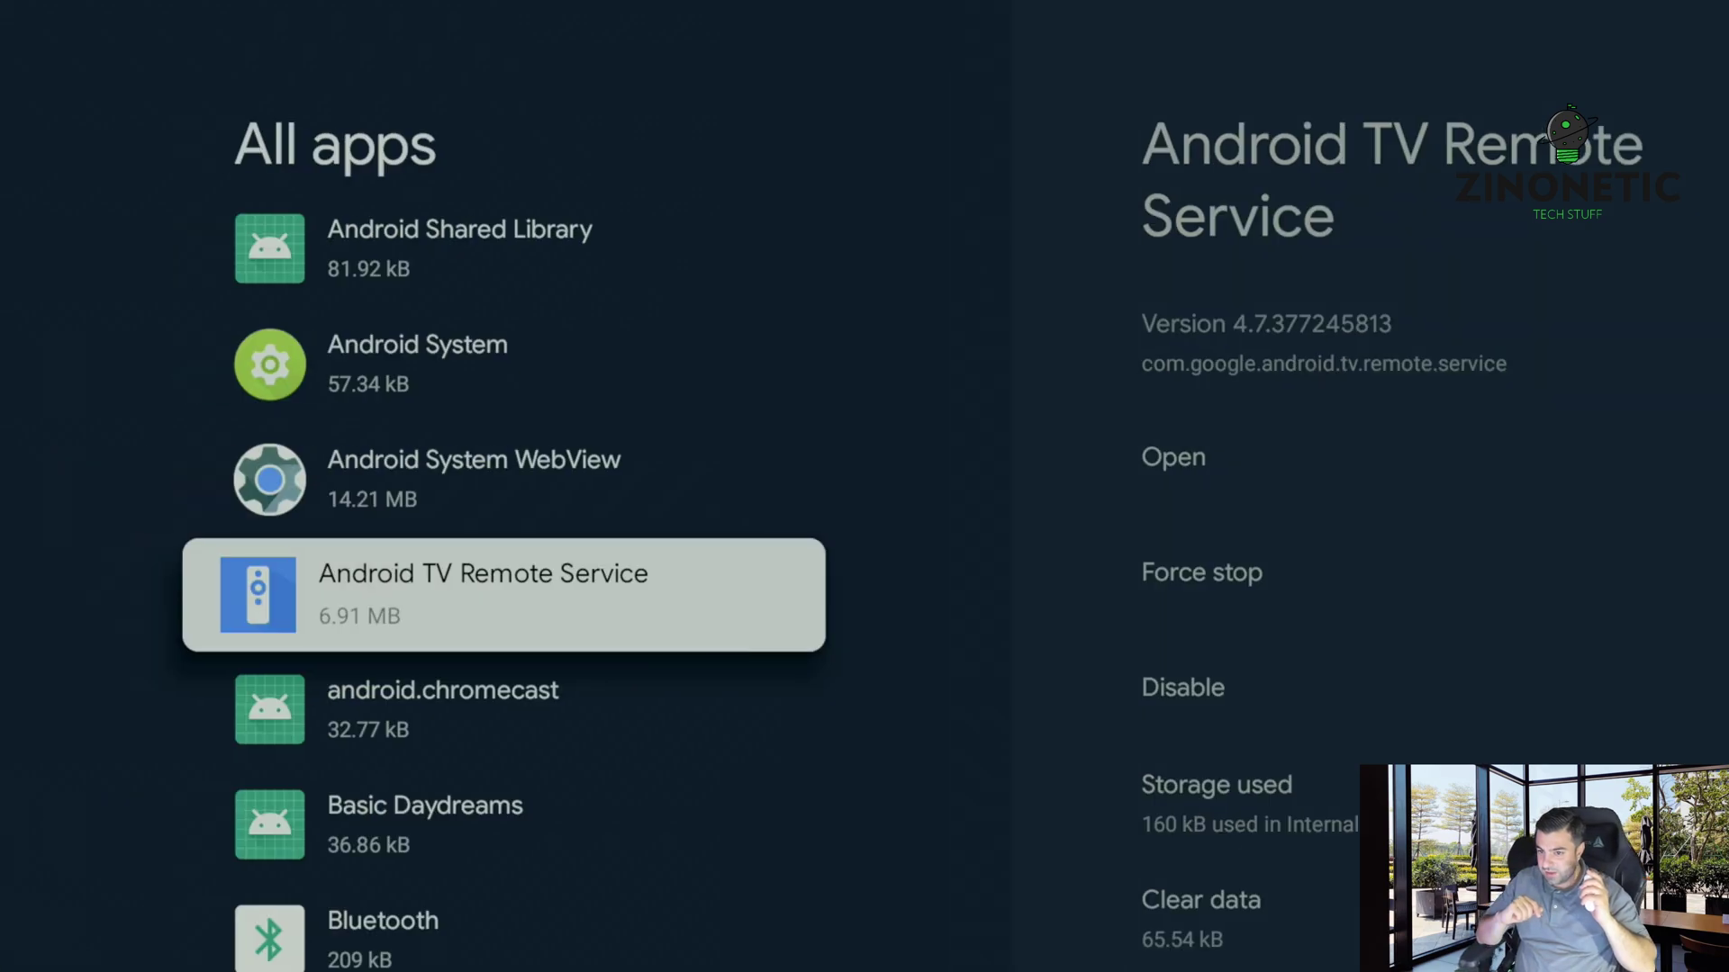
key("Down")
key("Down")
key("Down")
key("Down")
key("Down")
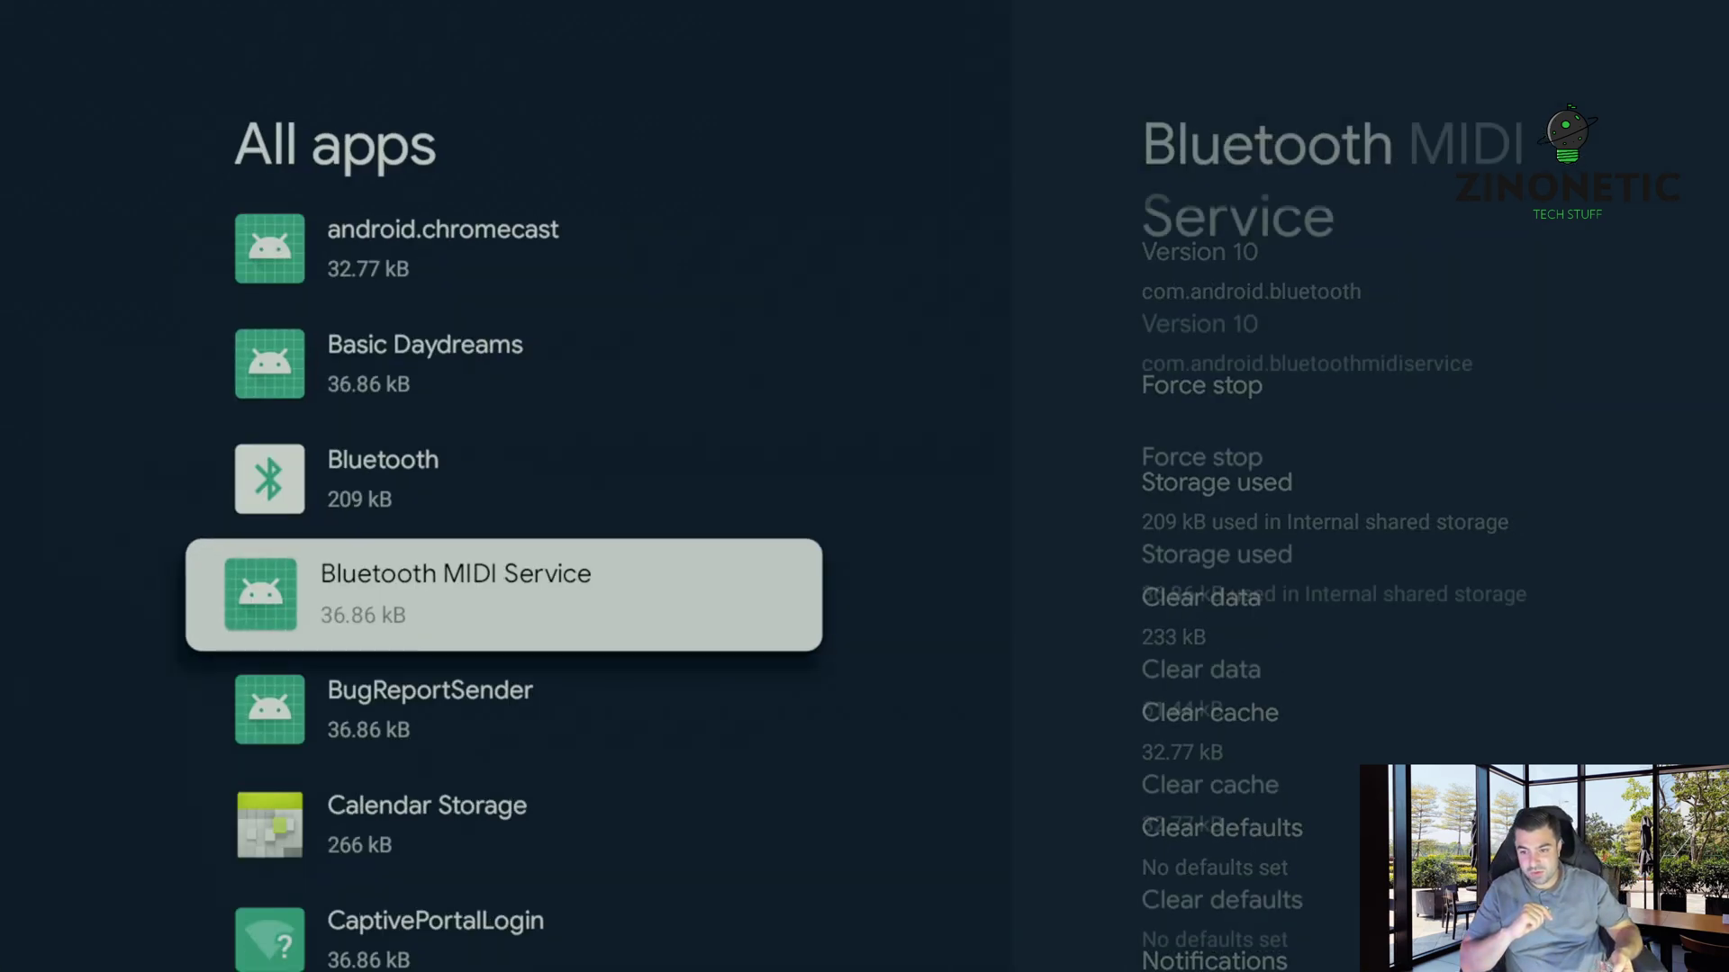
key("Up")
key("Up")
key("Up")
key("Up")
key("Up")
key("Up")
key("Up")
key("Up")
key("Up")
key("Up")
key("Up")
key("Up")
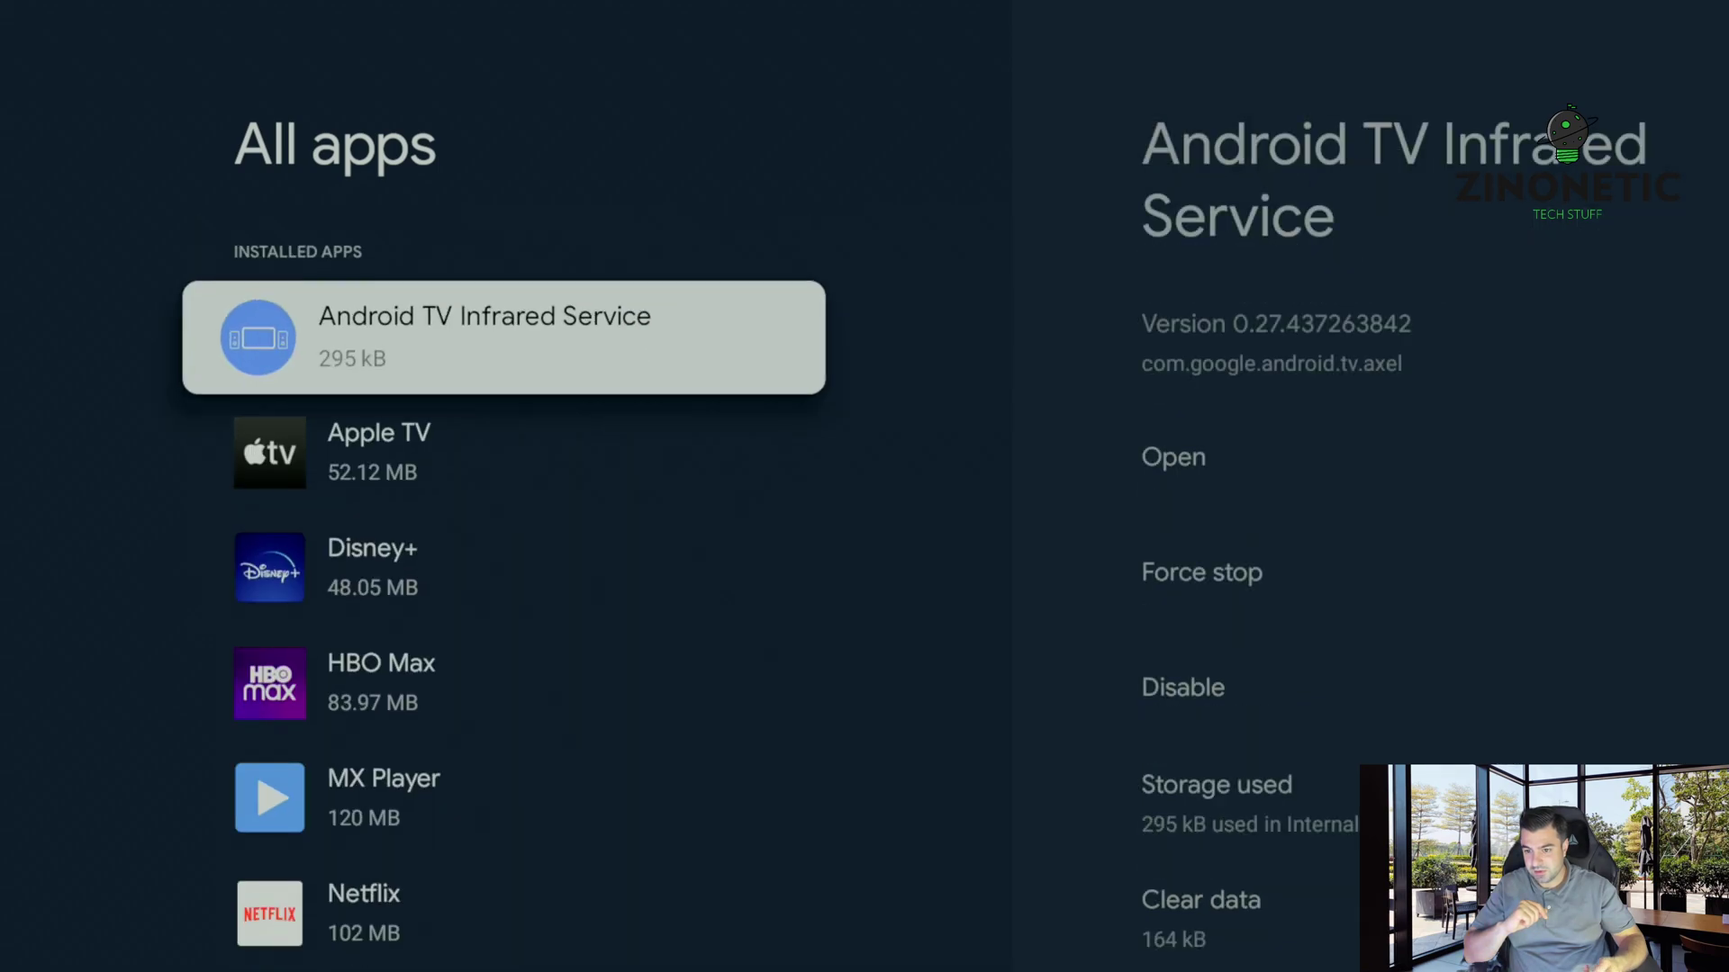
key("Down")
key("Down")
key("Down")
key("Down")
key("Down")
key("Down")
key("Down")
key("Down")
key("Down")
key("Down")
key("Down")
key("Down")
key("Down")
key("Down")
key("Down")
key("Down")
key("Down")
key("Down")
key("Down")
key("Down")
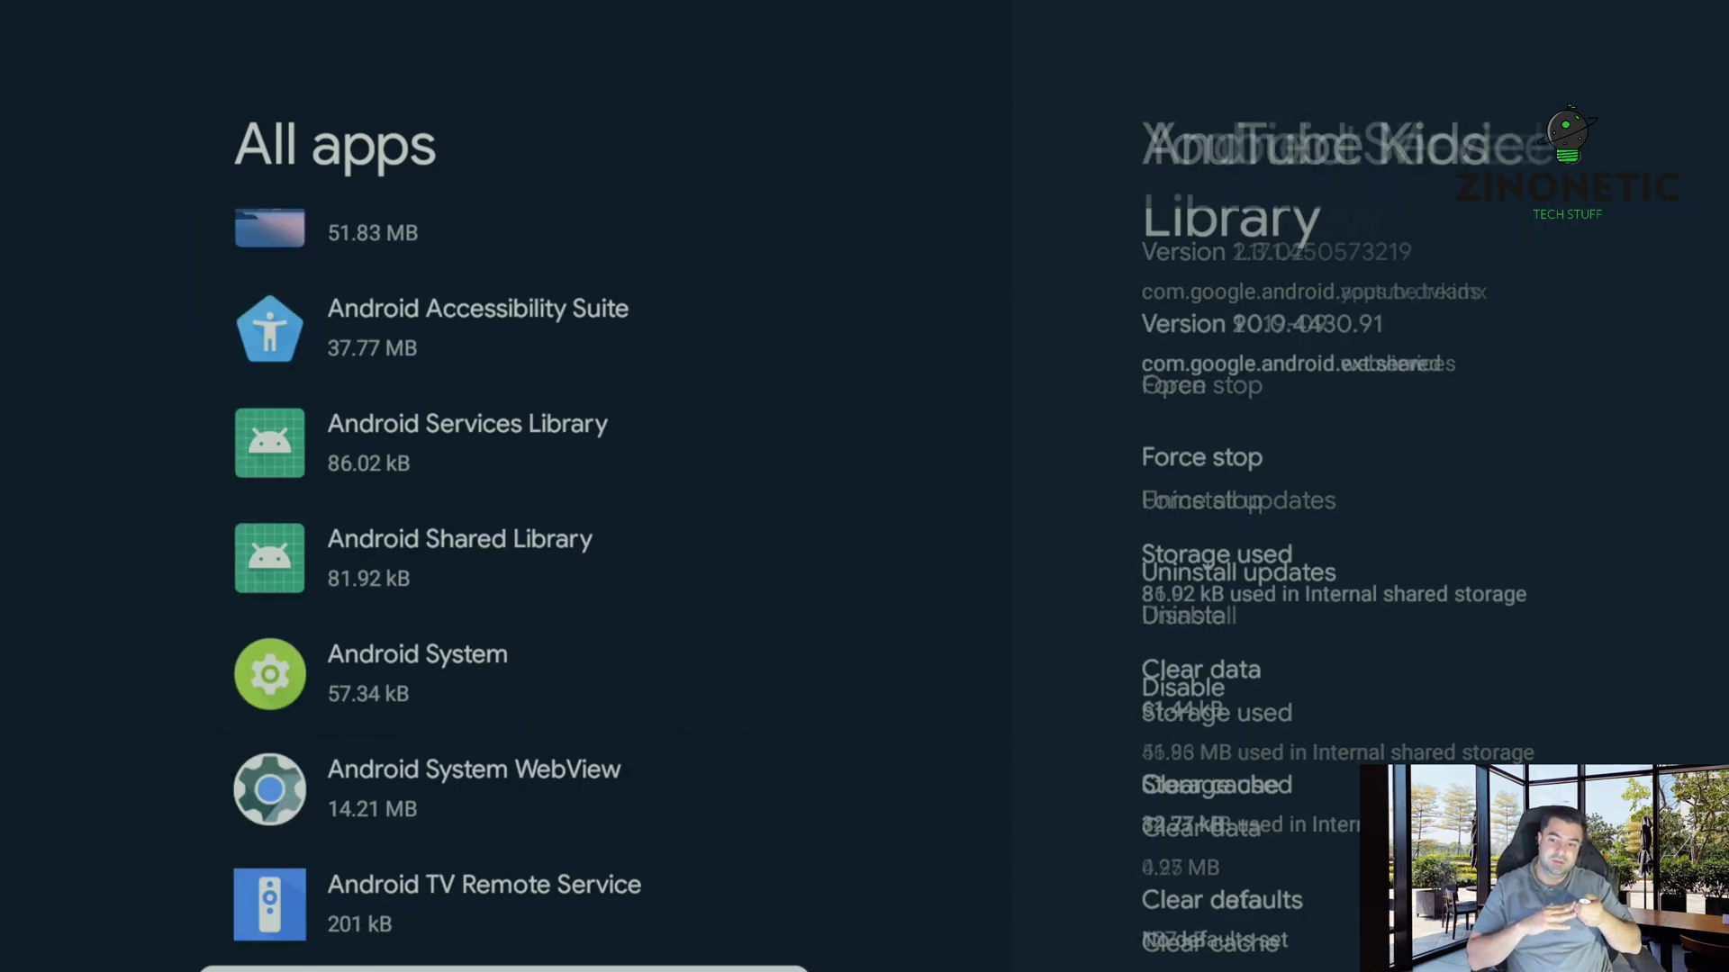
key("Down")
key("Down")
key("Down")
key("Down")
key("Down")
key("Down")
key("Down")
key("Down")
key("Down")
key("Down")
key("Down")
key("Down")
key("Down")
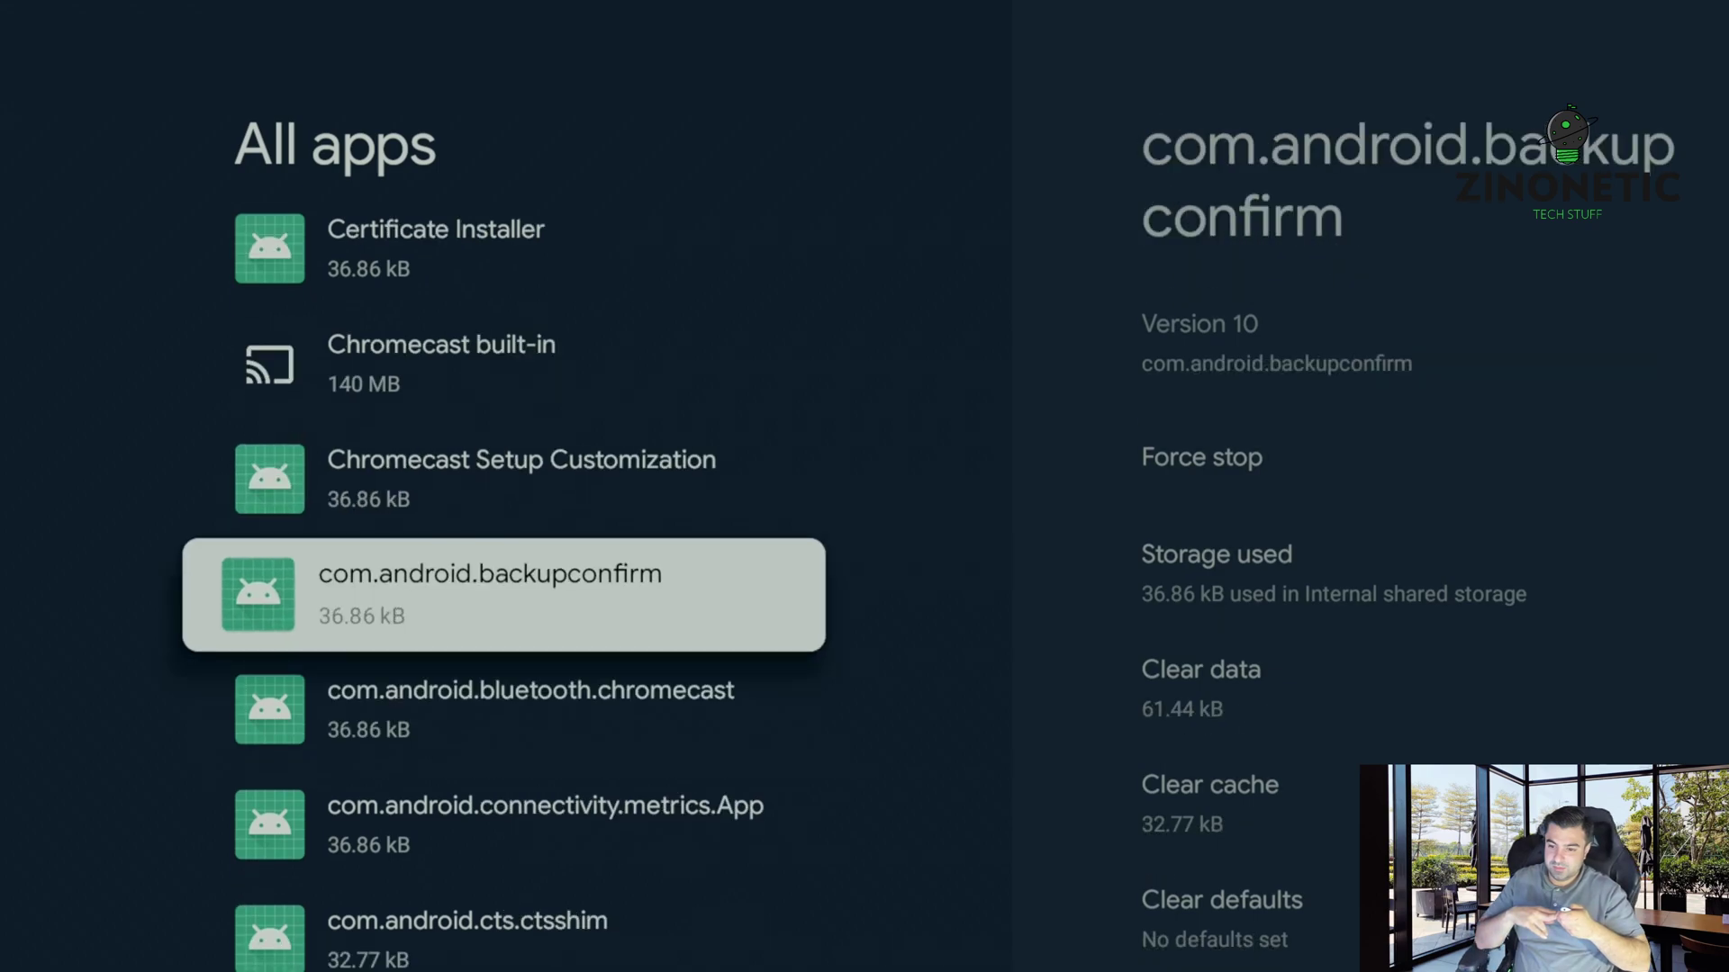
key("Down")
key("Down")
key("Down")
key("Down")
key("Down")
key("Down")
key("Down")
key("Down")
key("Down")
key("Down")
key("Down")
key("Down")
key("Down")
key("Down")
key("Down")
key("Down")
key("Down")
key("Down")
key("Down")
key("Down")
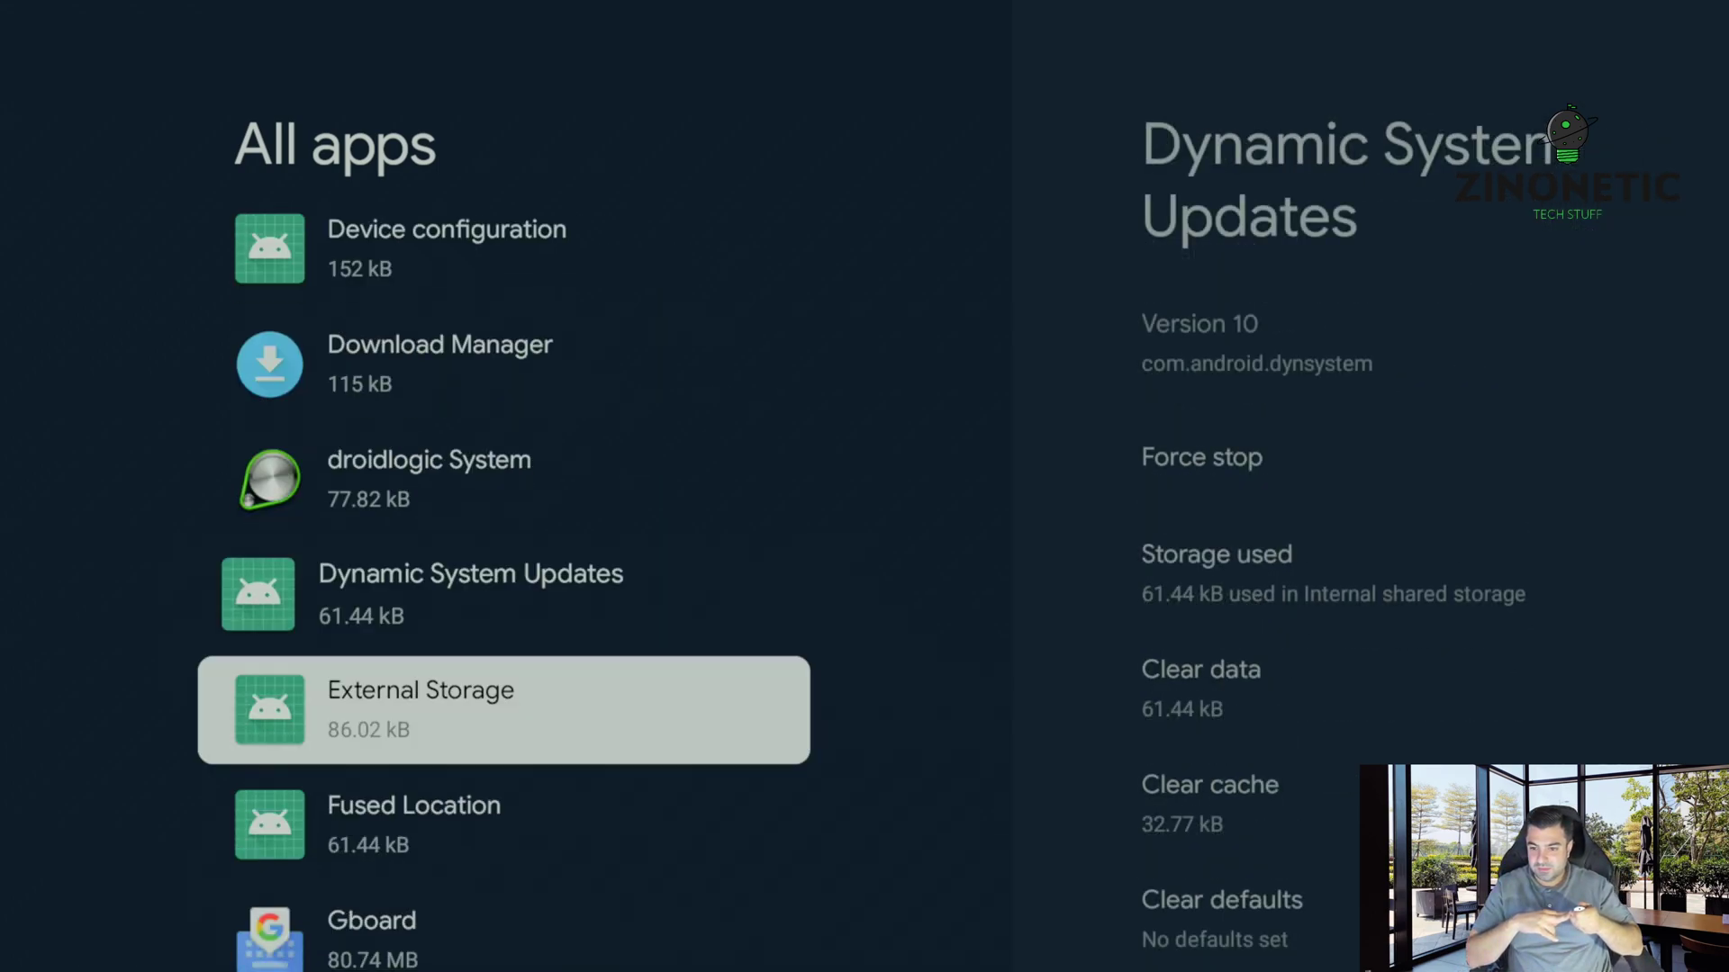
key("Down")
key("Down")
key("Down")
key("Down")
key("Down")
key("Down")
key("Down")
key("Down")
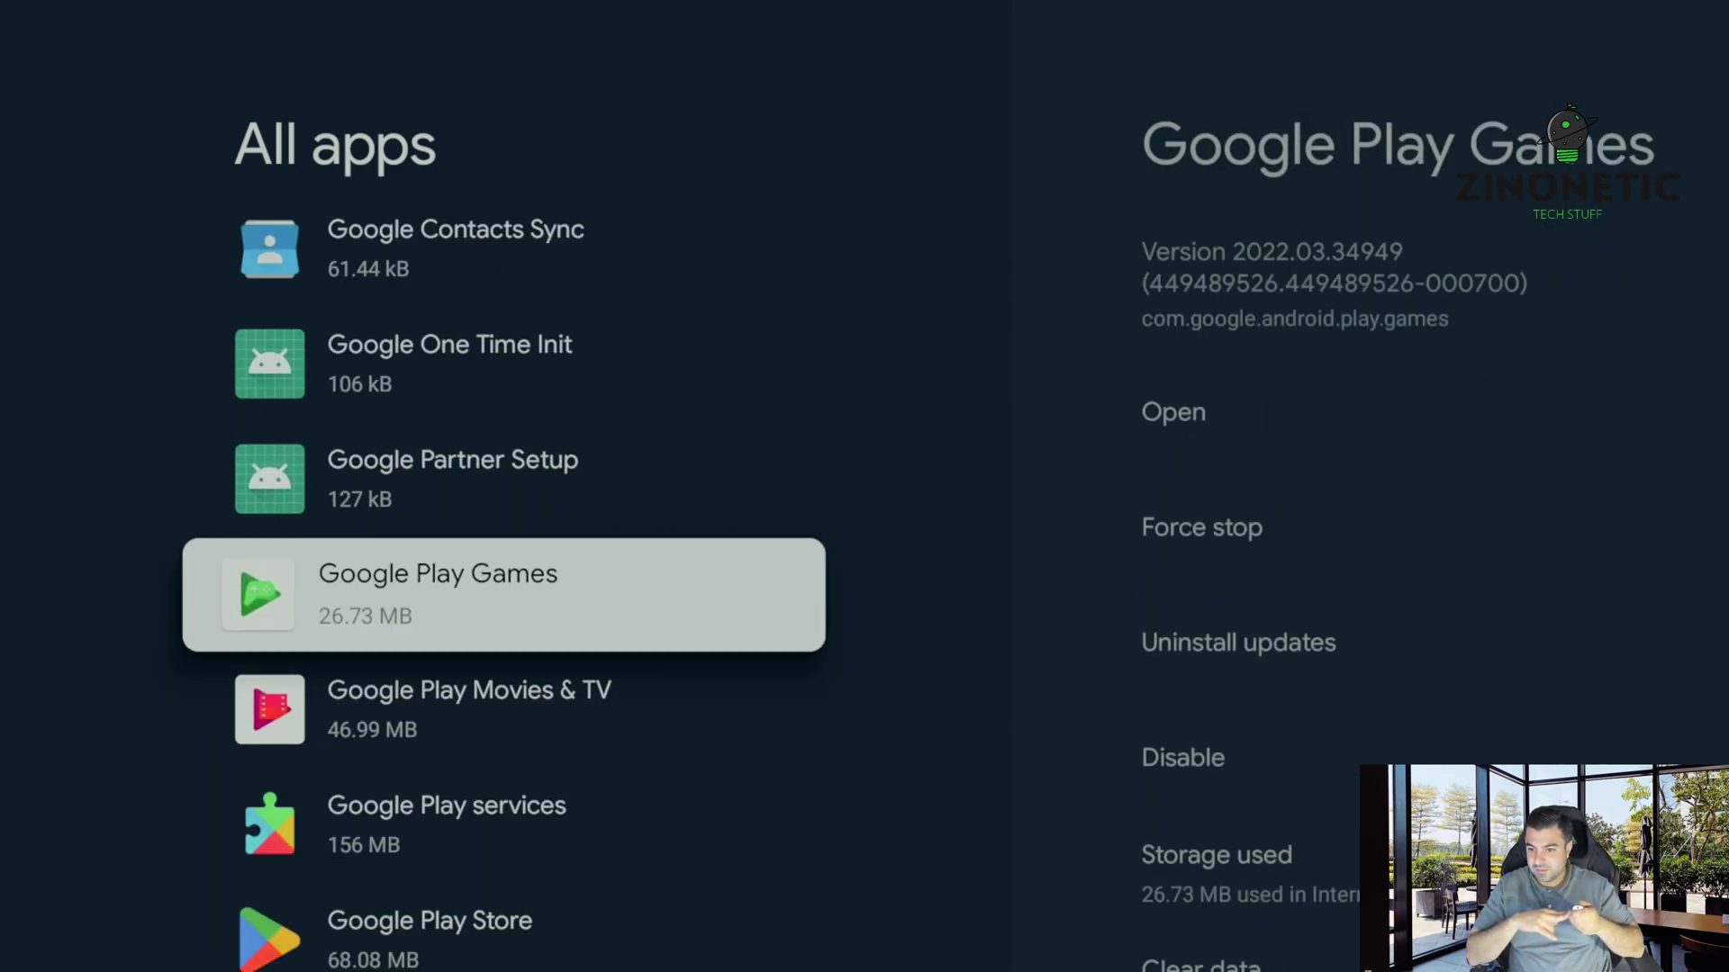
key("Down")
key("Down")
key("Down")
key("Return")
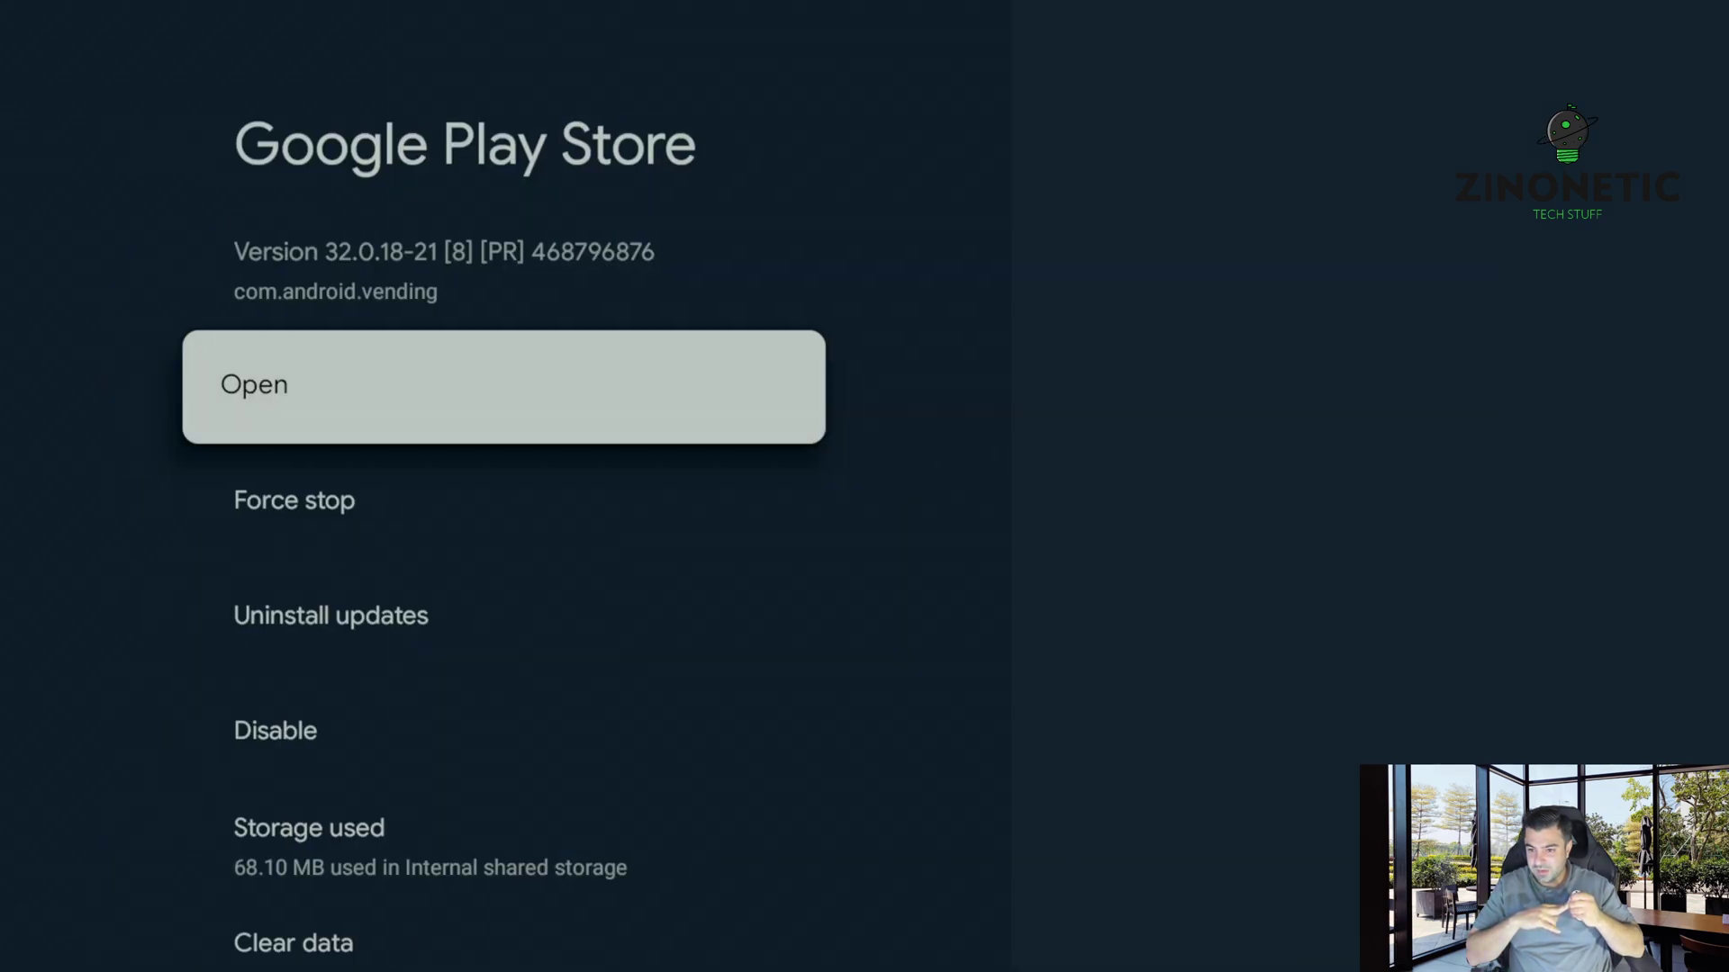
Step: Launch the Play Store and browse its featured apps, briefly viewing Red Bull TV
key("Return")
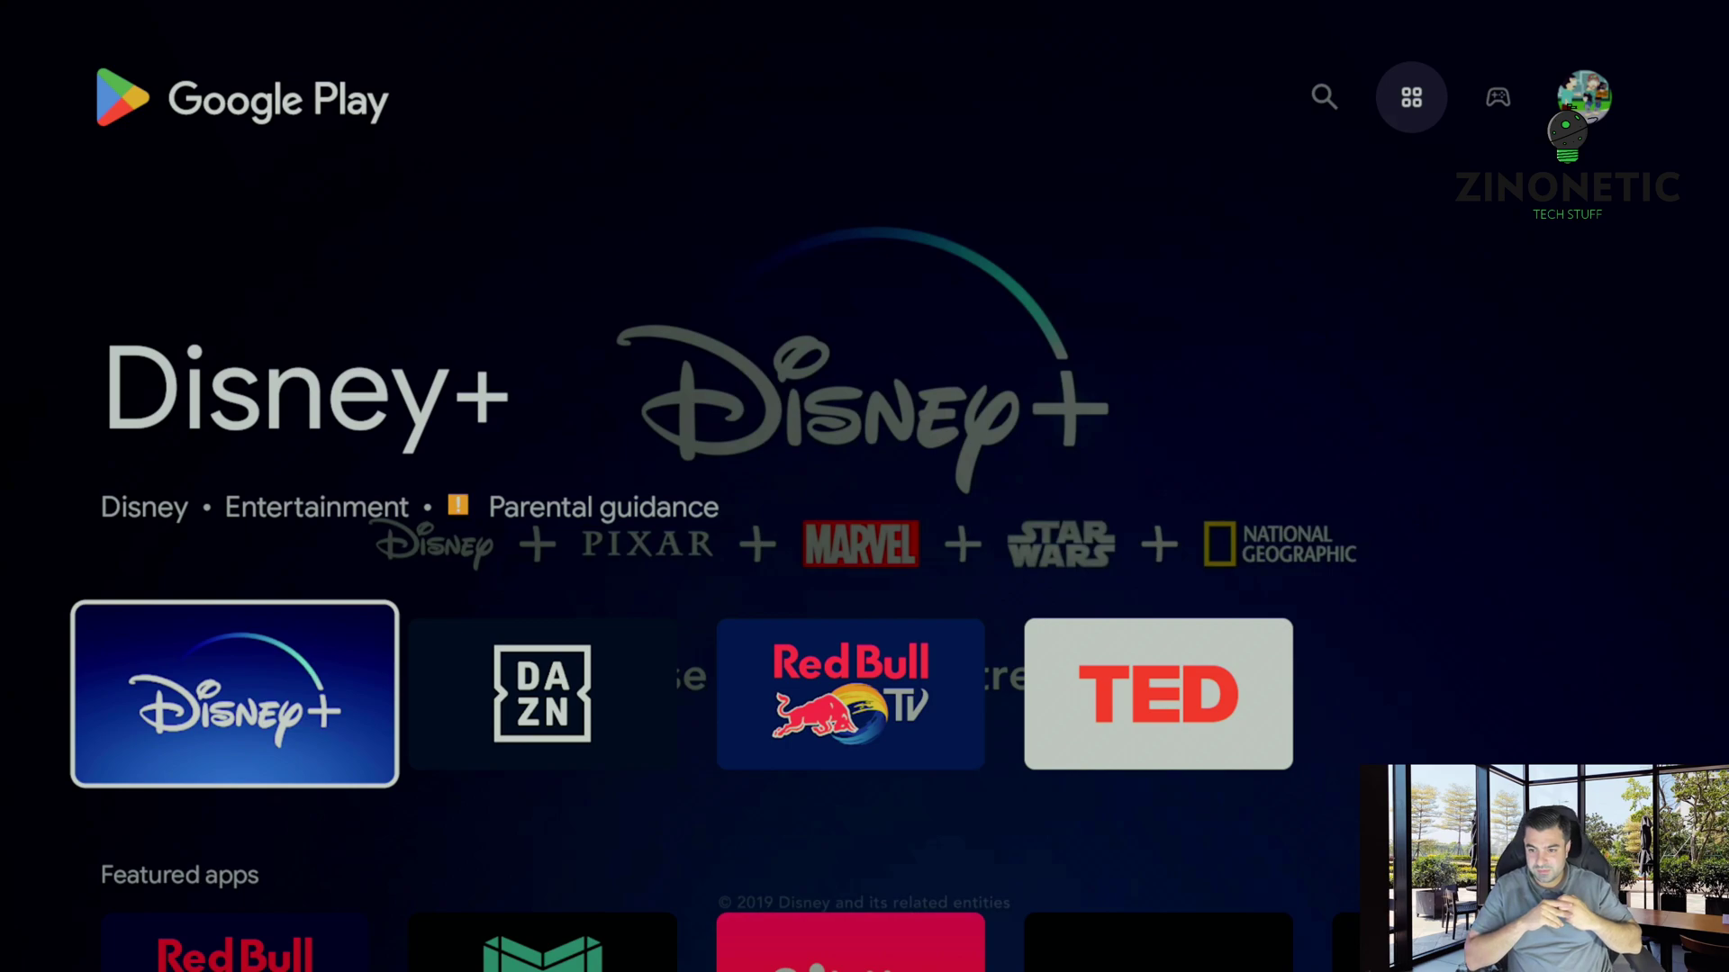
key("Down")
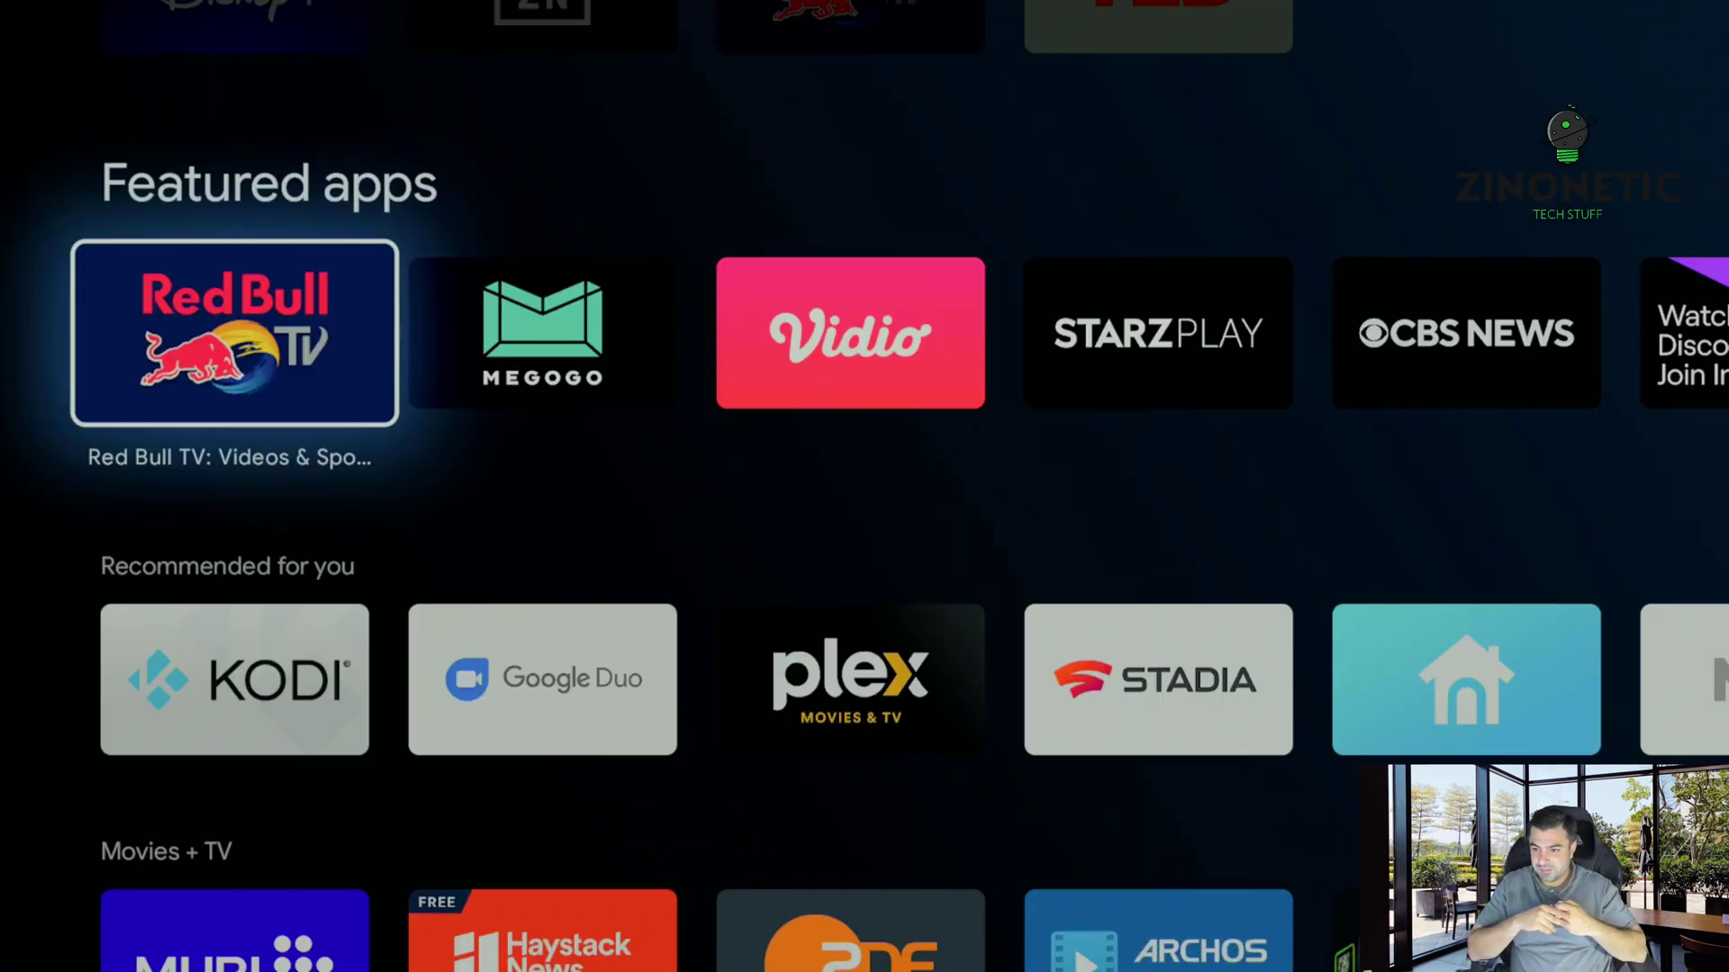
key("Up")
key("Down")
key("Down")
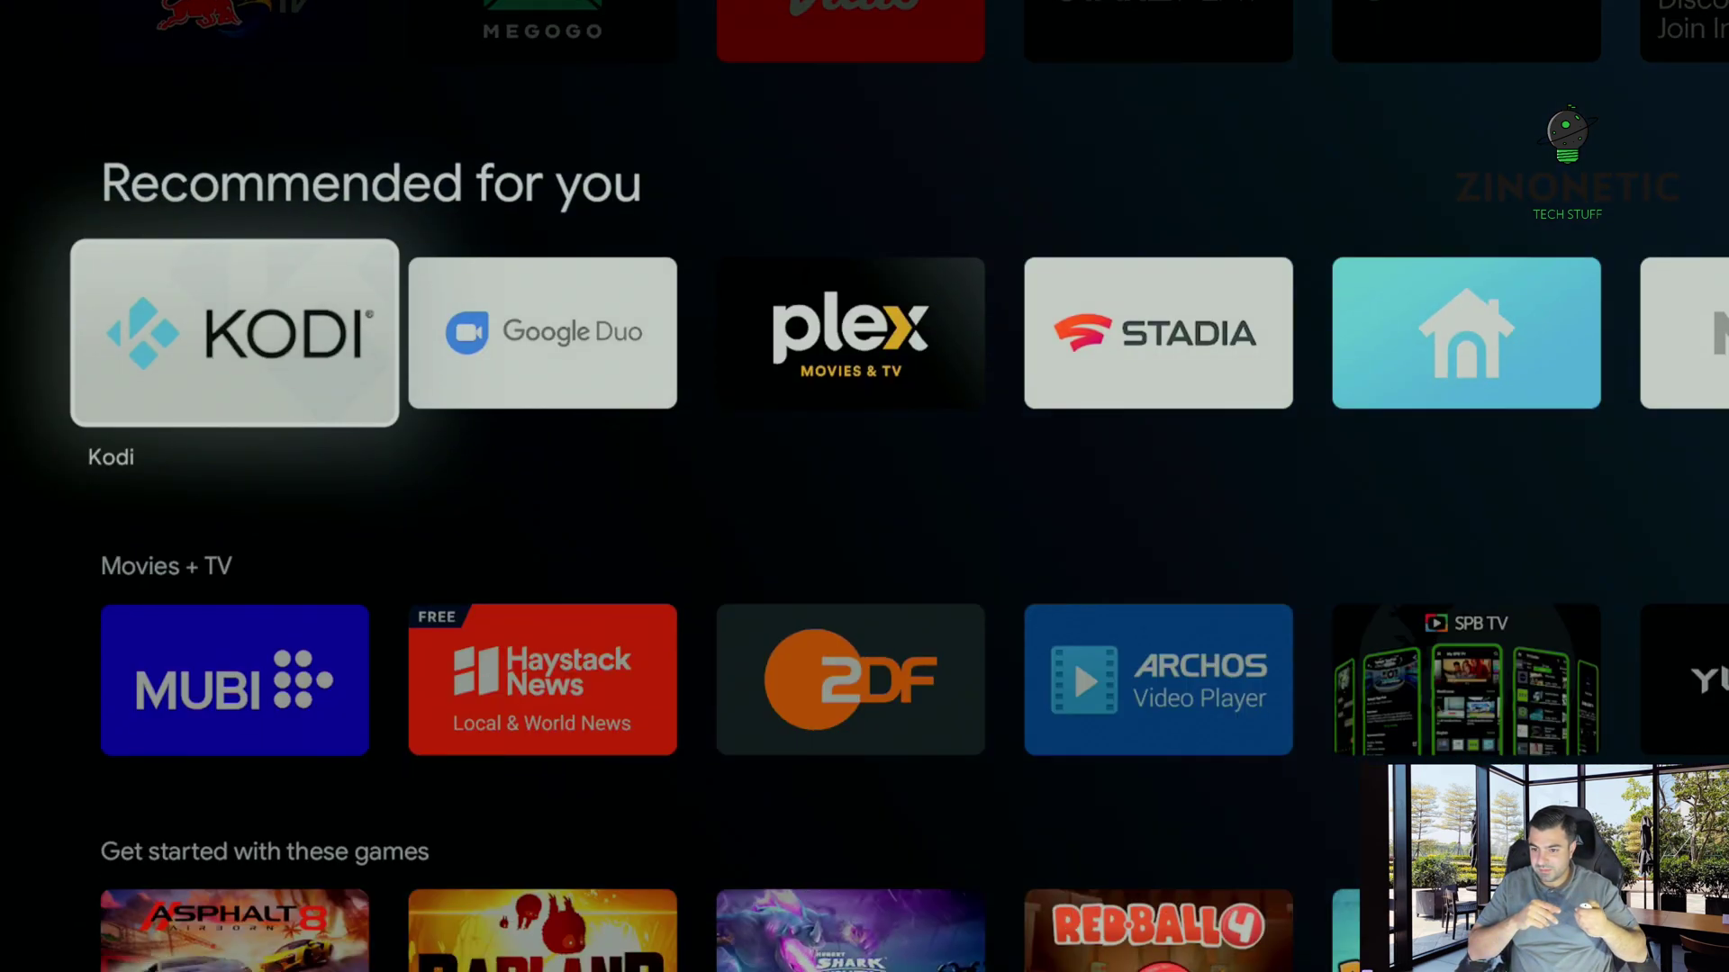
key("Up")
key("Return")
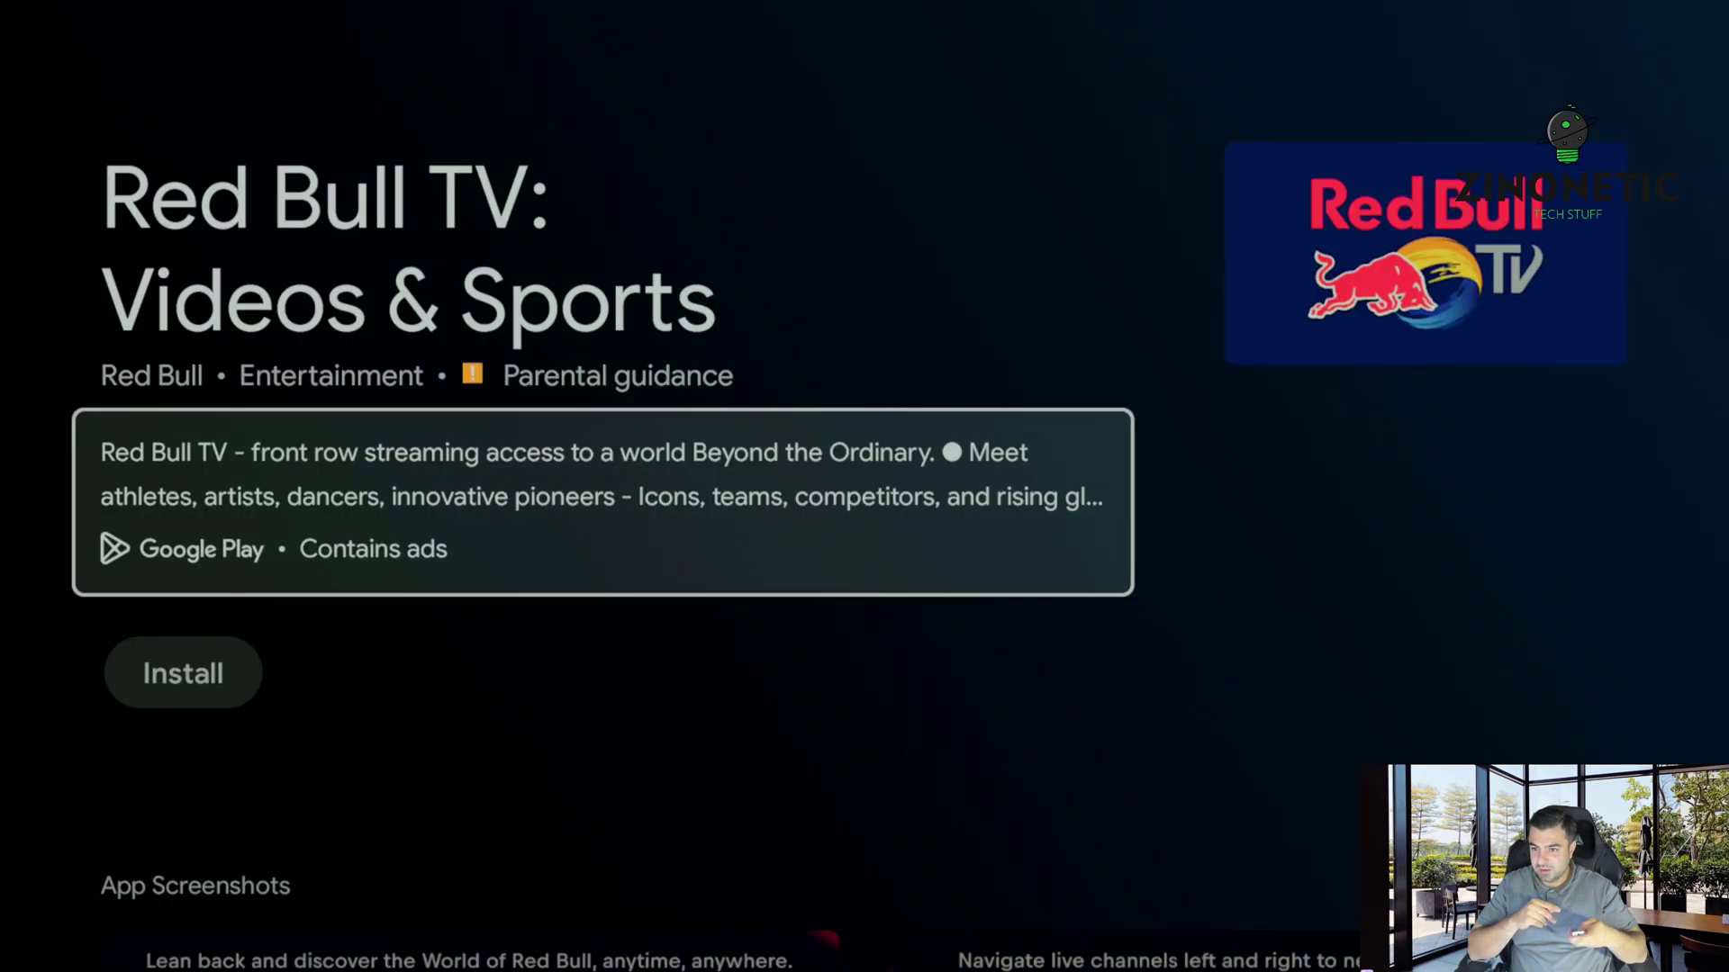
key("Escape")
Step: Open Manage apps & games > Updates, listing Android System WebView and Android TV Remote Service
key("Up")
key("Up")
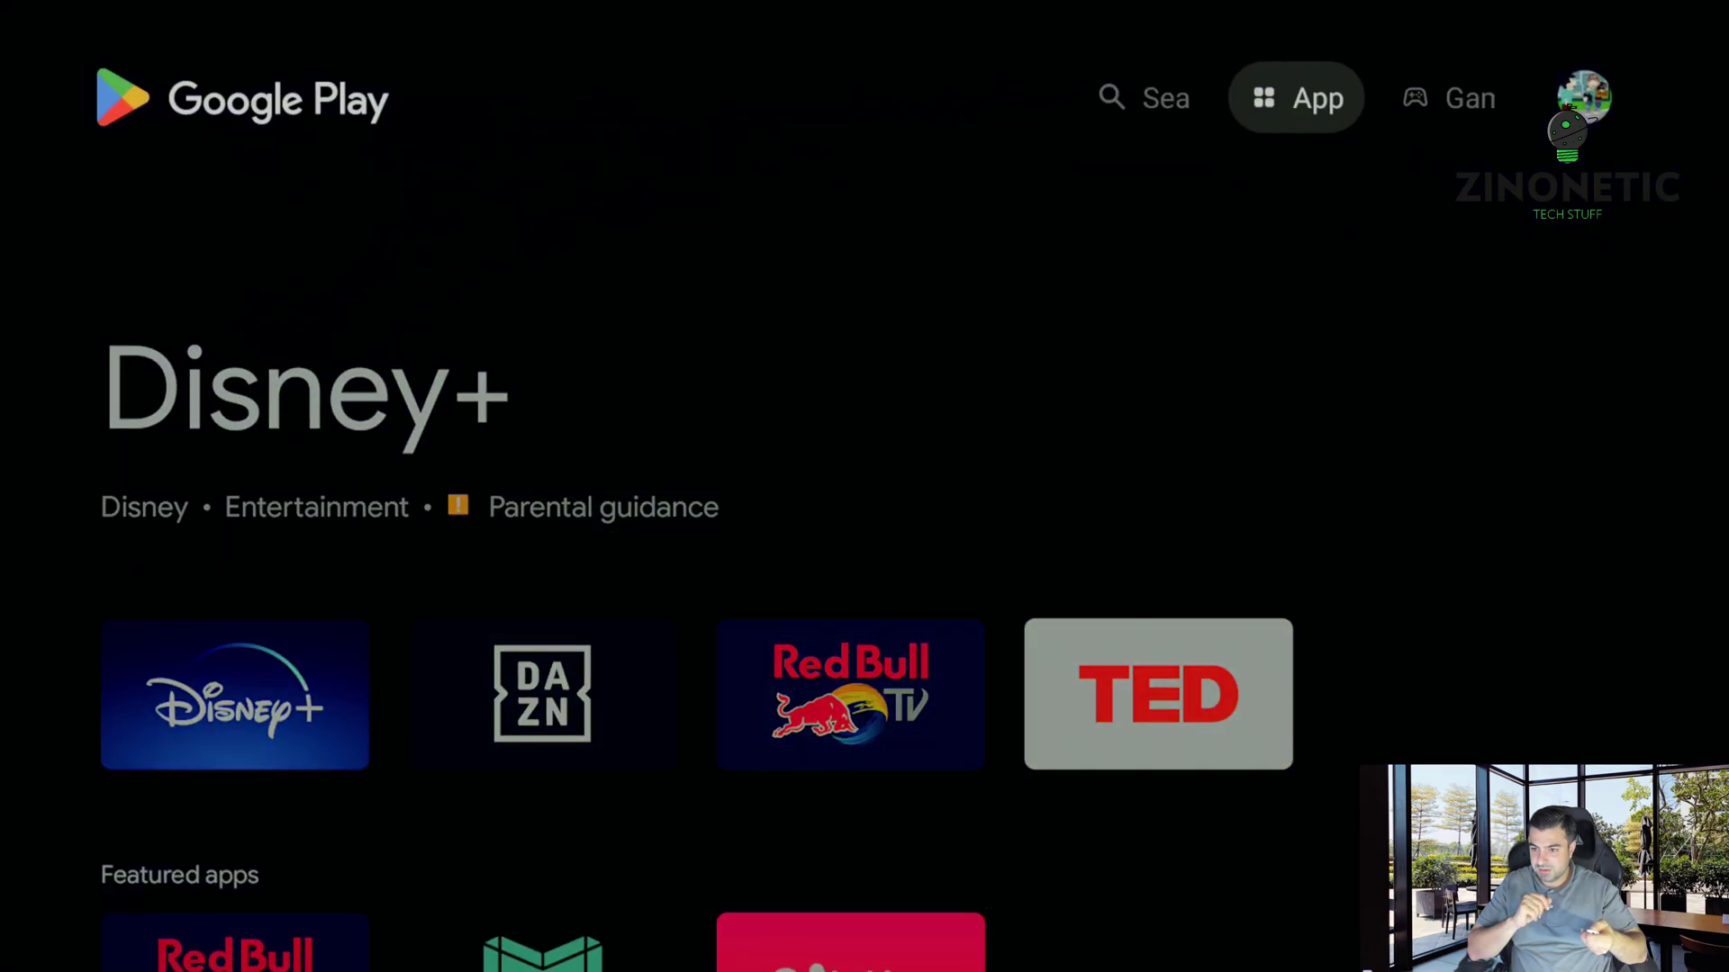
key("Right")
key("Right")
key("Down")
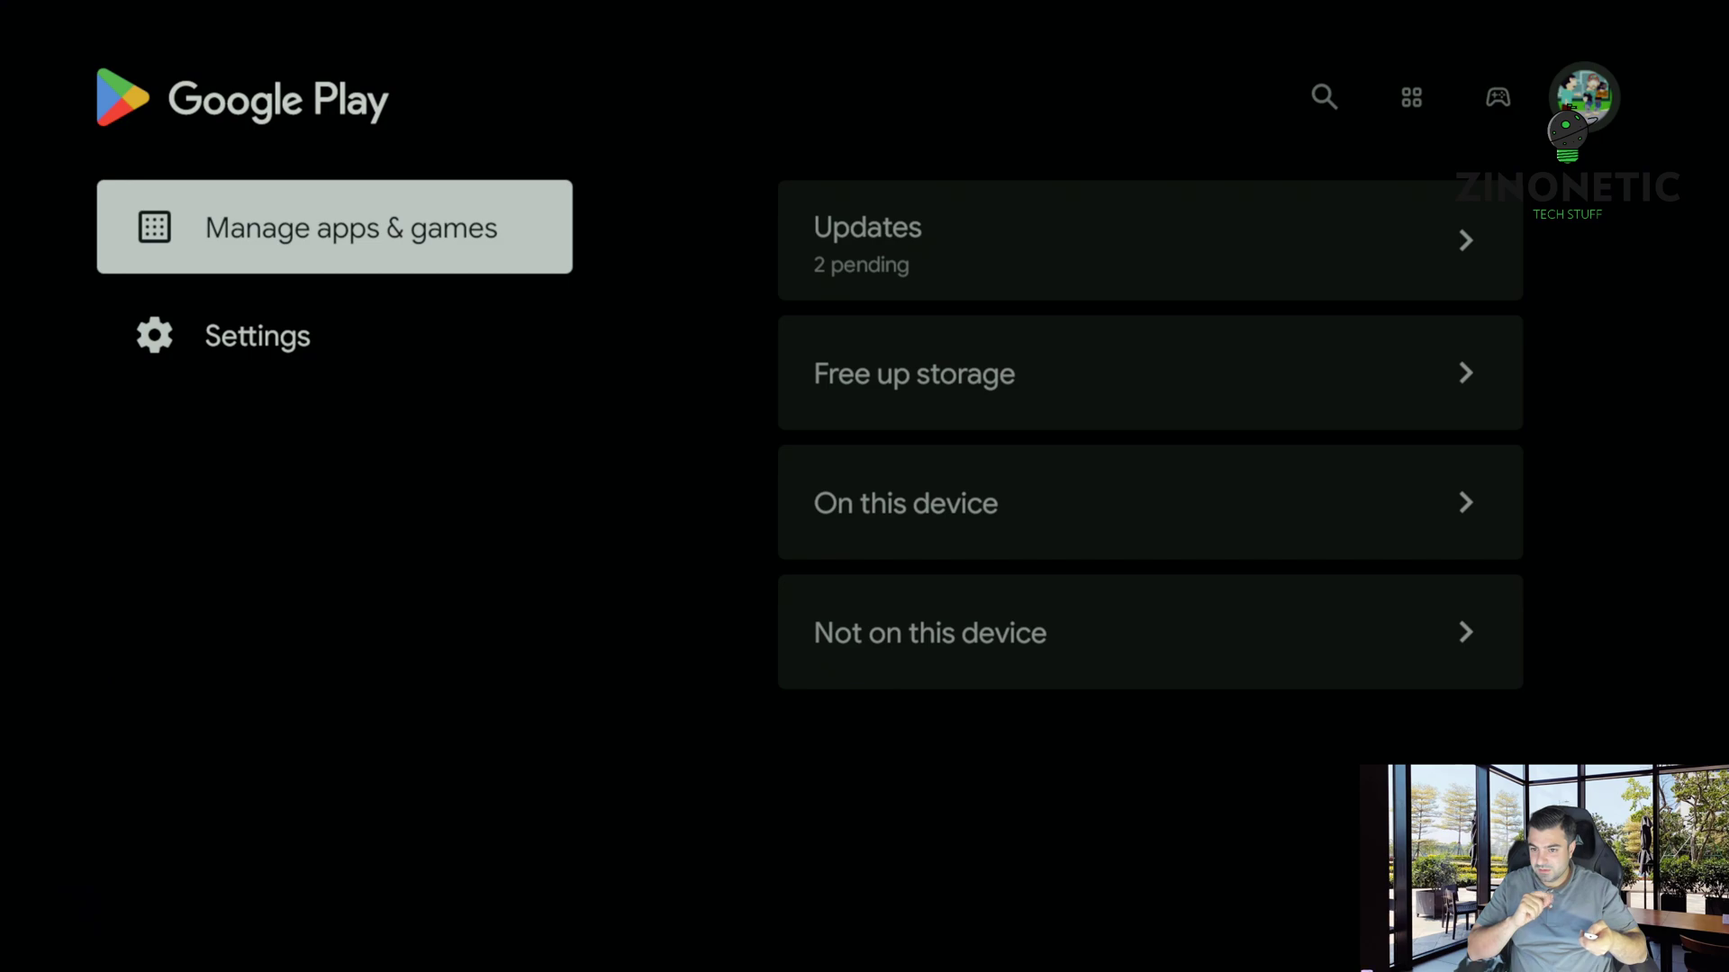
key("Right")
key("Return")
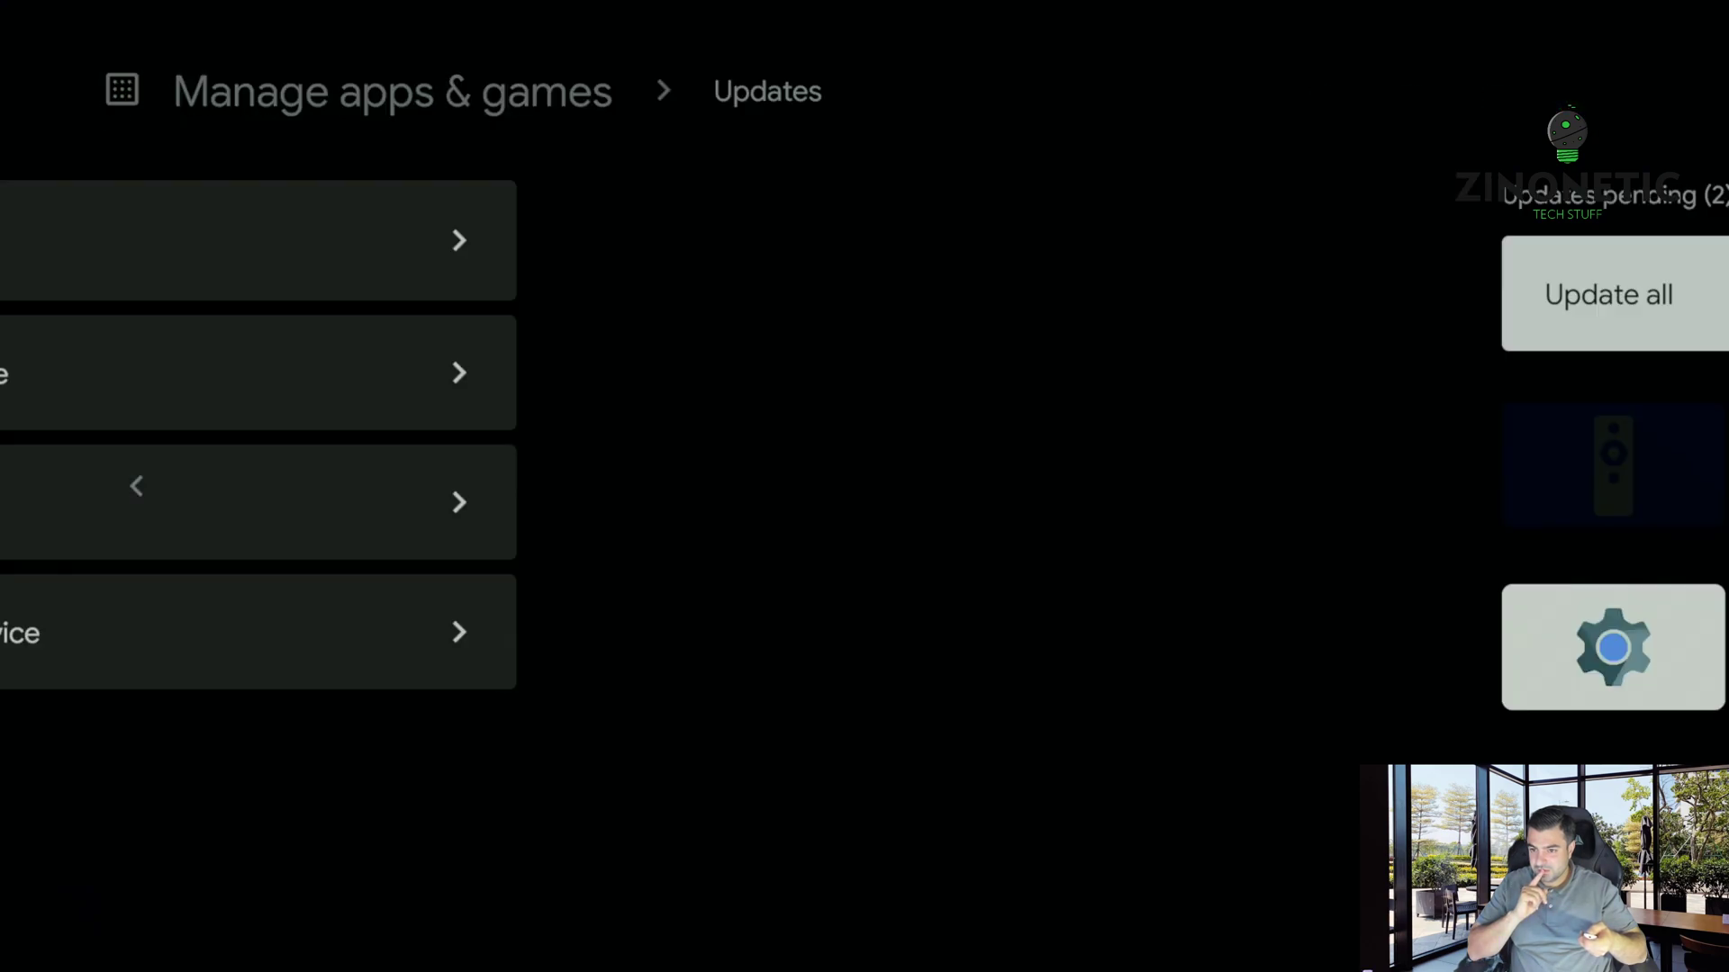
key("Down")
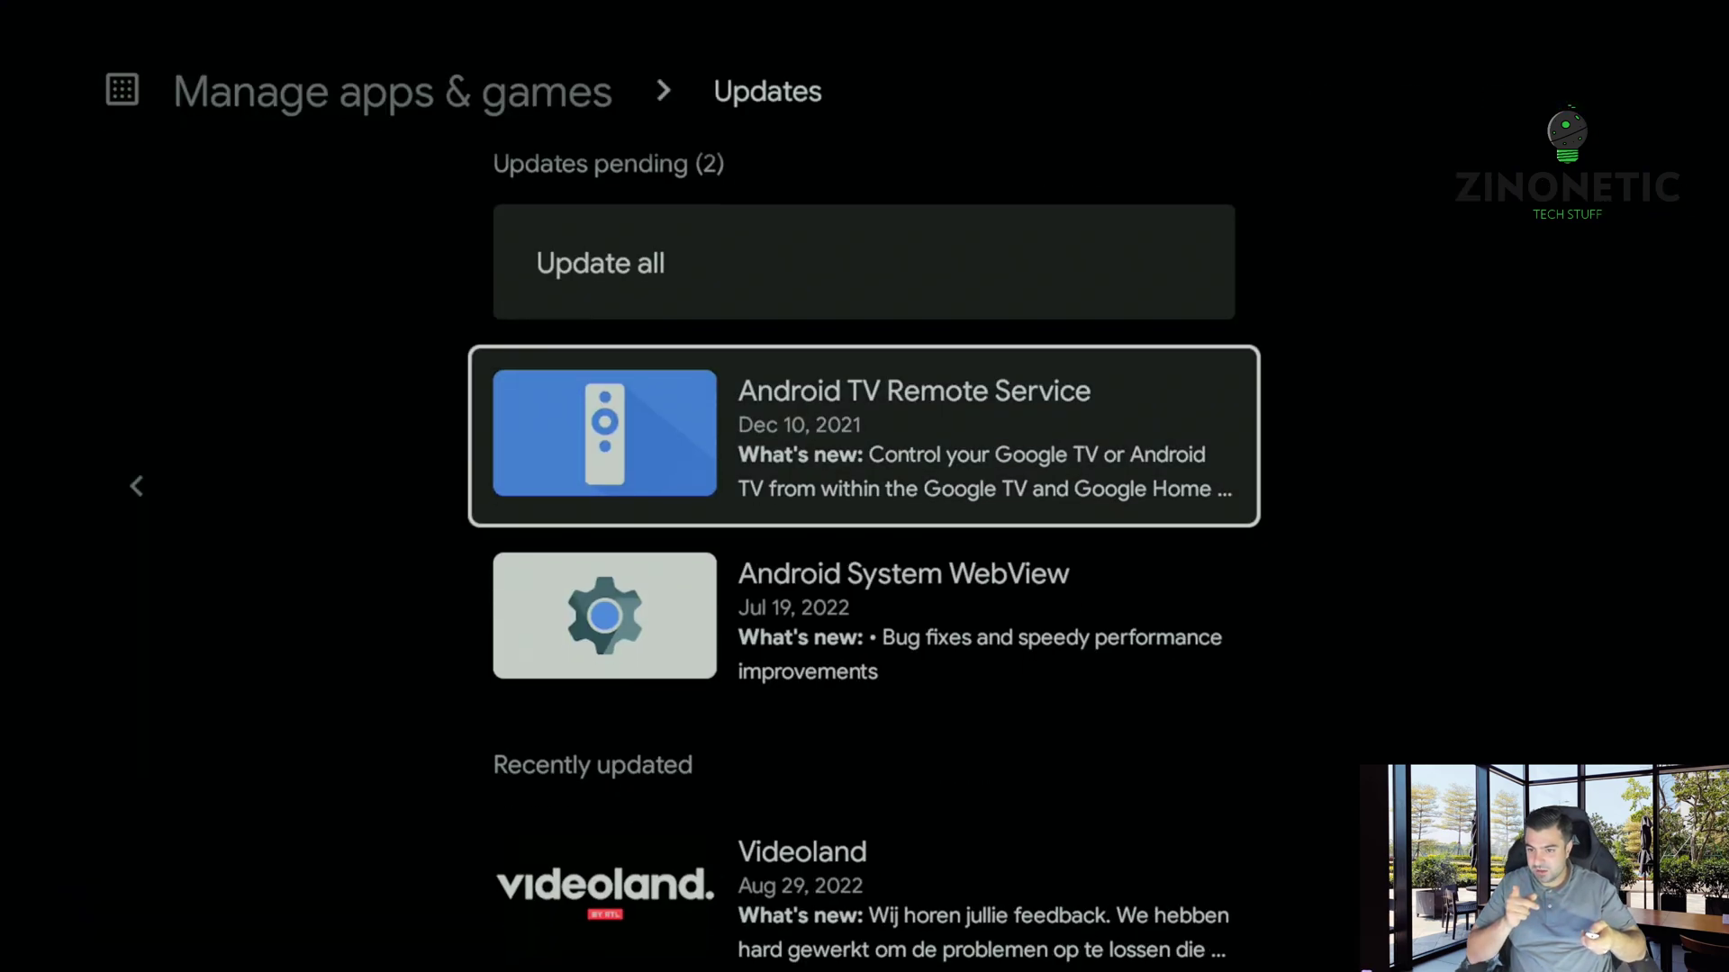
Step: Run Update all to update Android TV Remote Service, then return to Manage apps & games
key("Up")
key("Return")
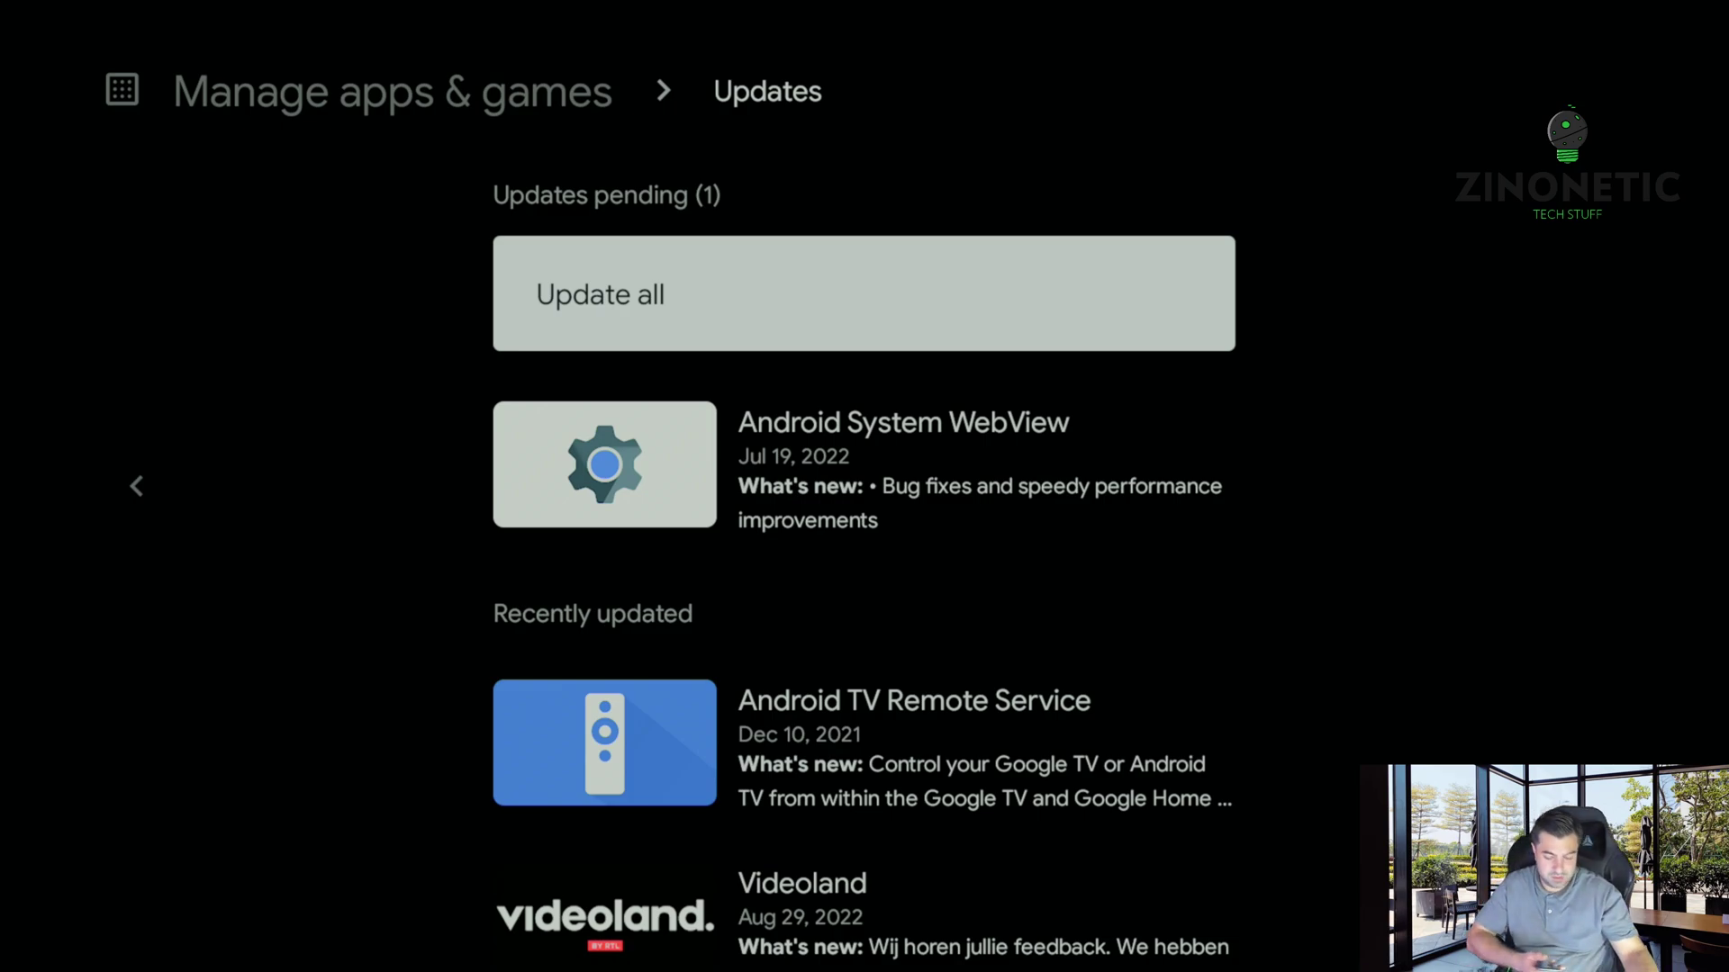
key("Down")
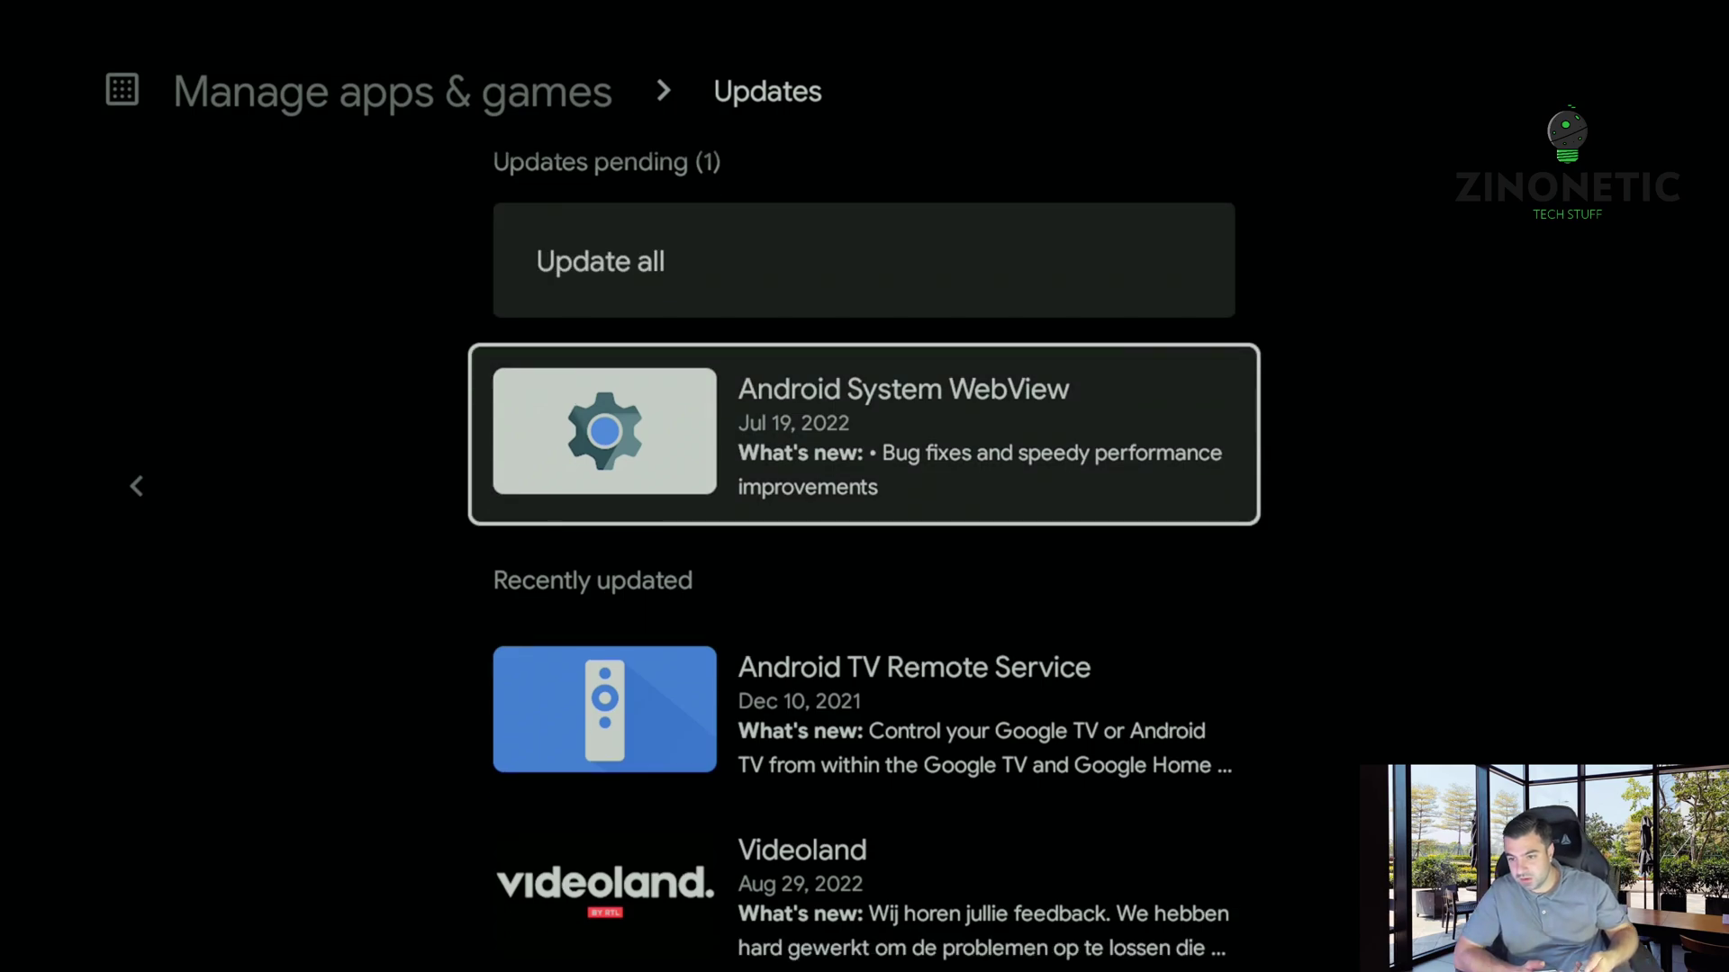
key("Escape")
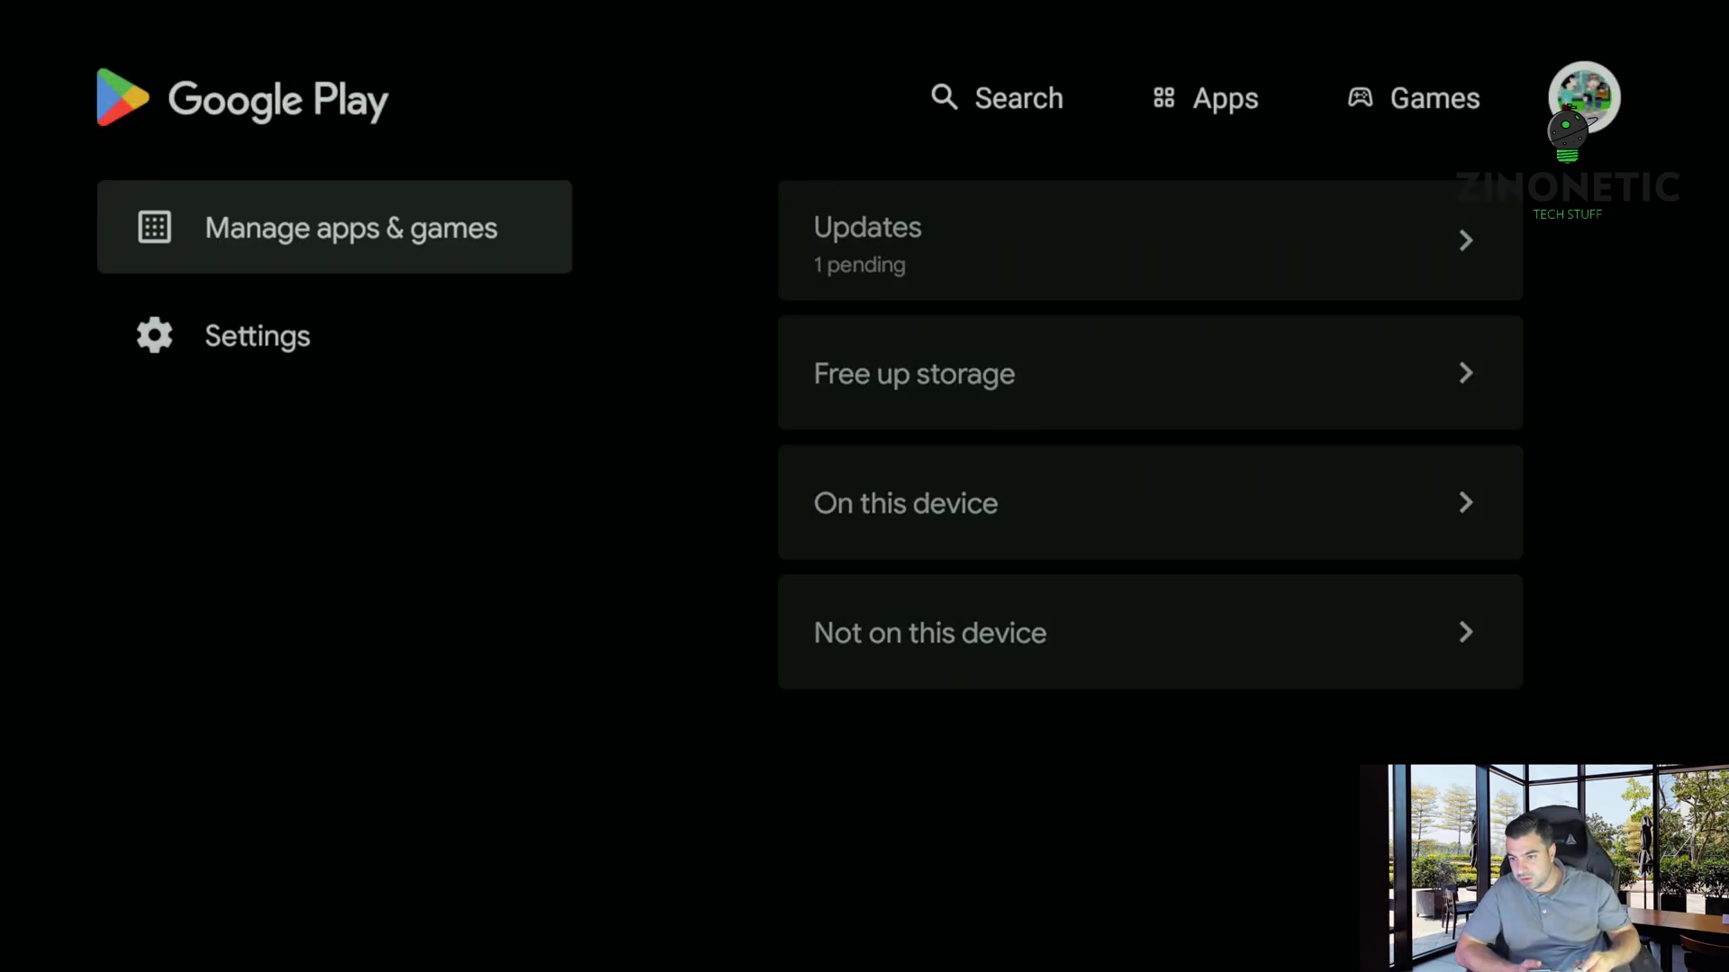
Step: Leave the Play Store for All apps and open Android TV Remote Service, now version 5.1.415324728
key("Escape")
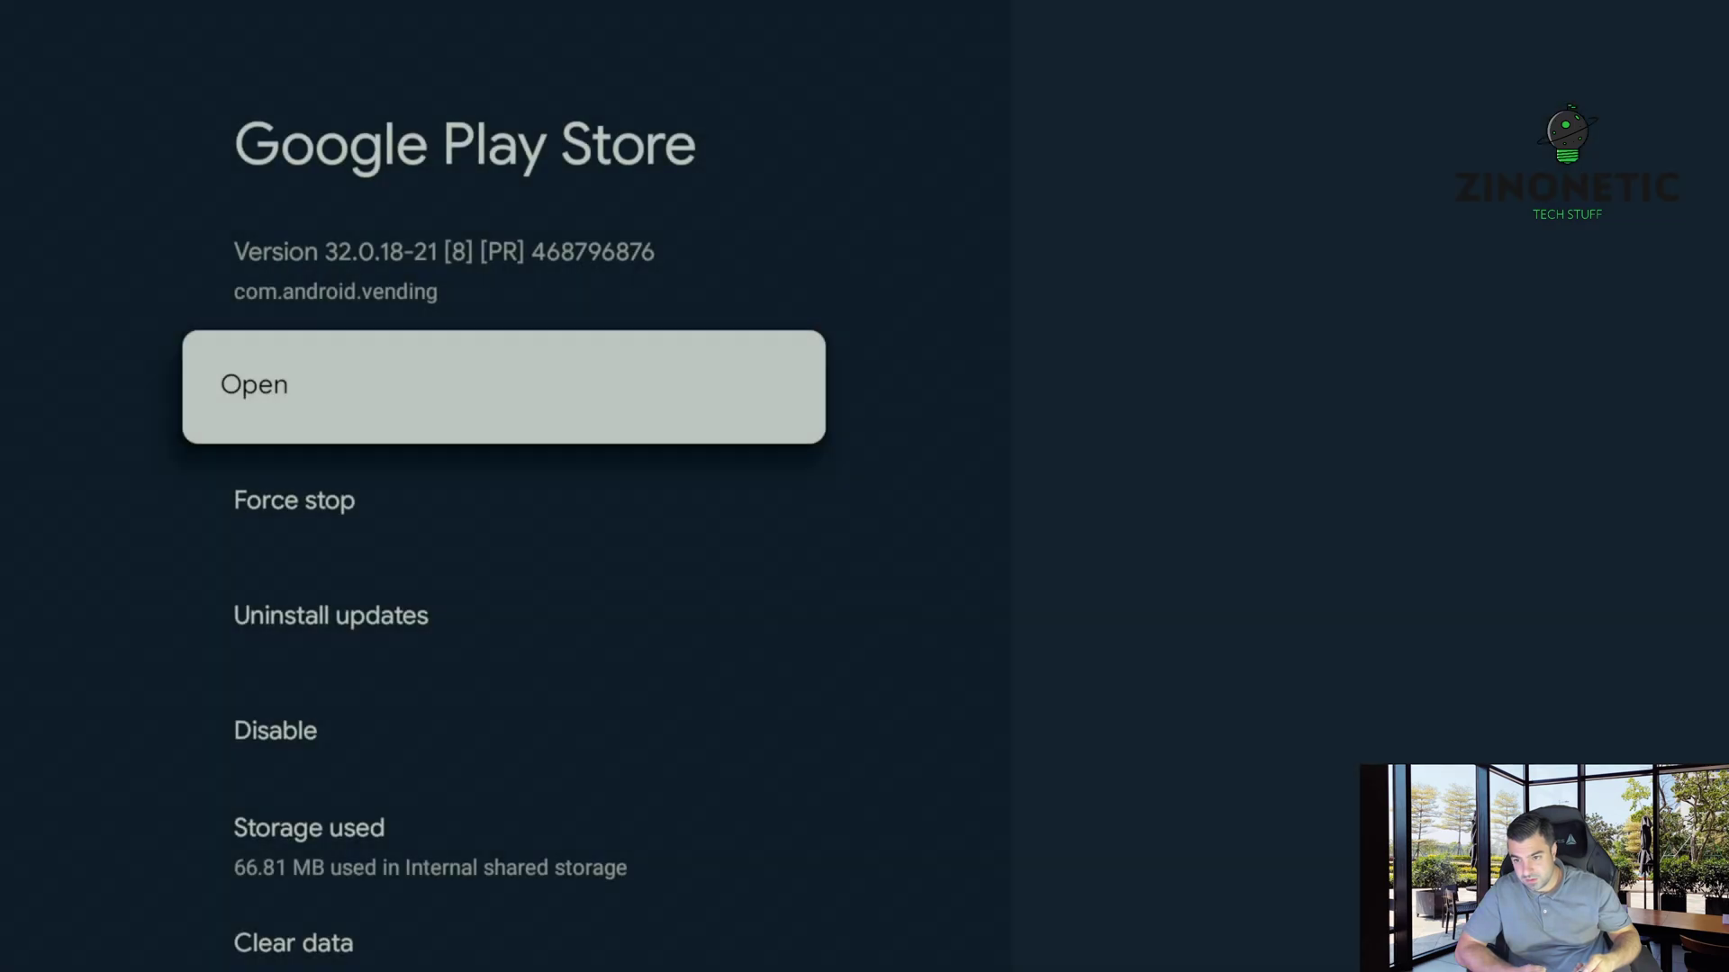
key("Escape")
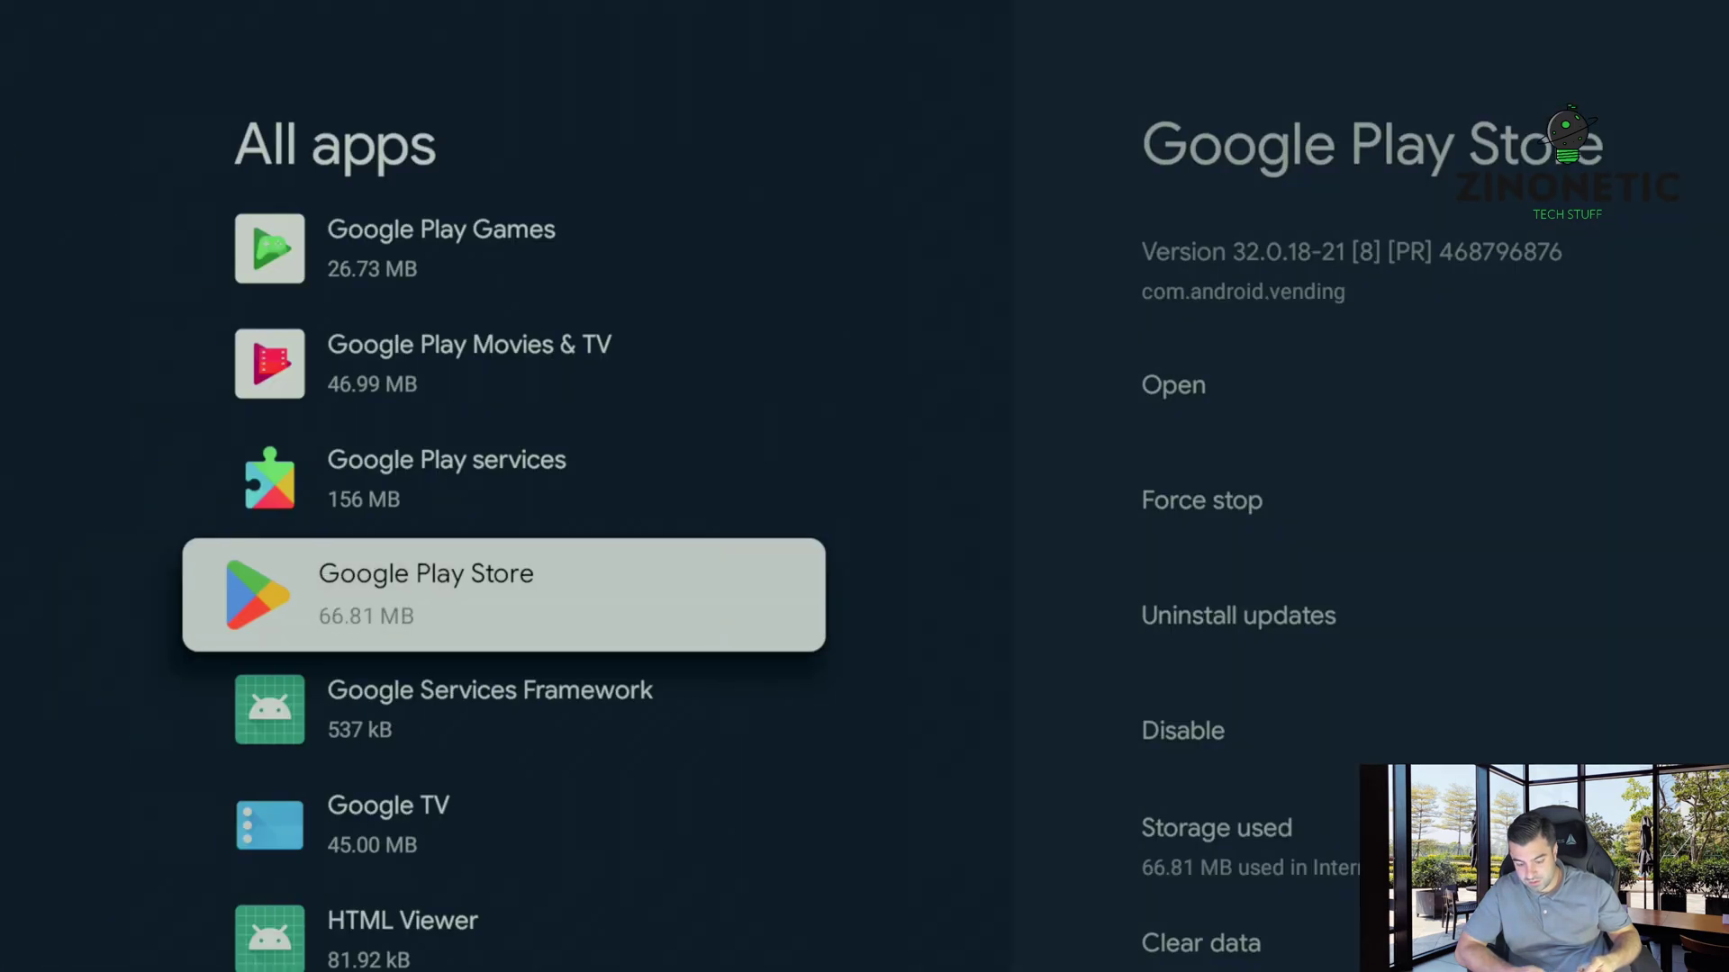
key("Up")
key("Up")
key("Up")
key("Up")
key("Up")
key("Up")
key("Up")
key("Up")
key("Up")
key("Up")
key("Up")
key("Up")
key("Up")
key("Up")
key("Up")
key("Up")
key("Up")
key("Up")
key("Up")
key("Up")
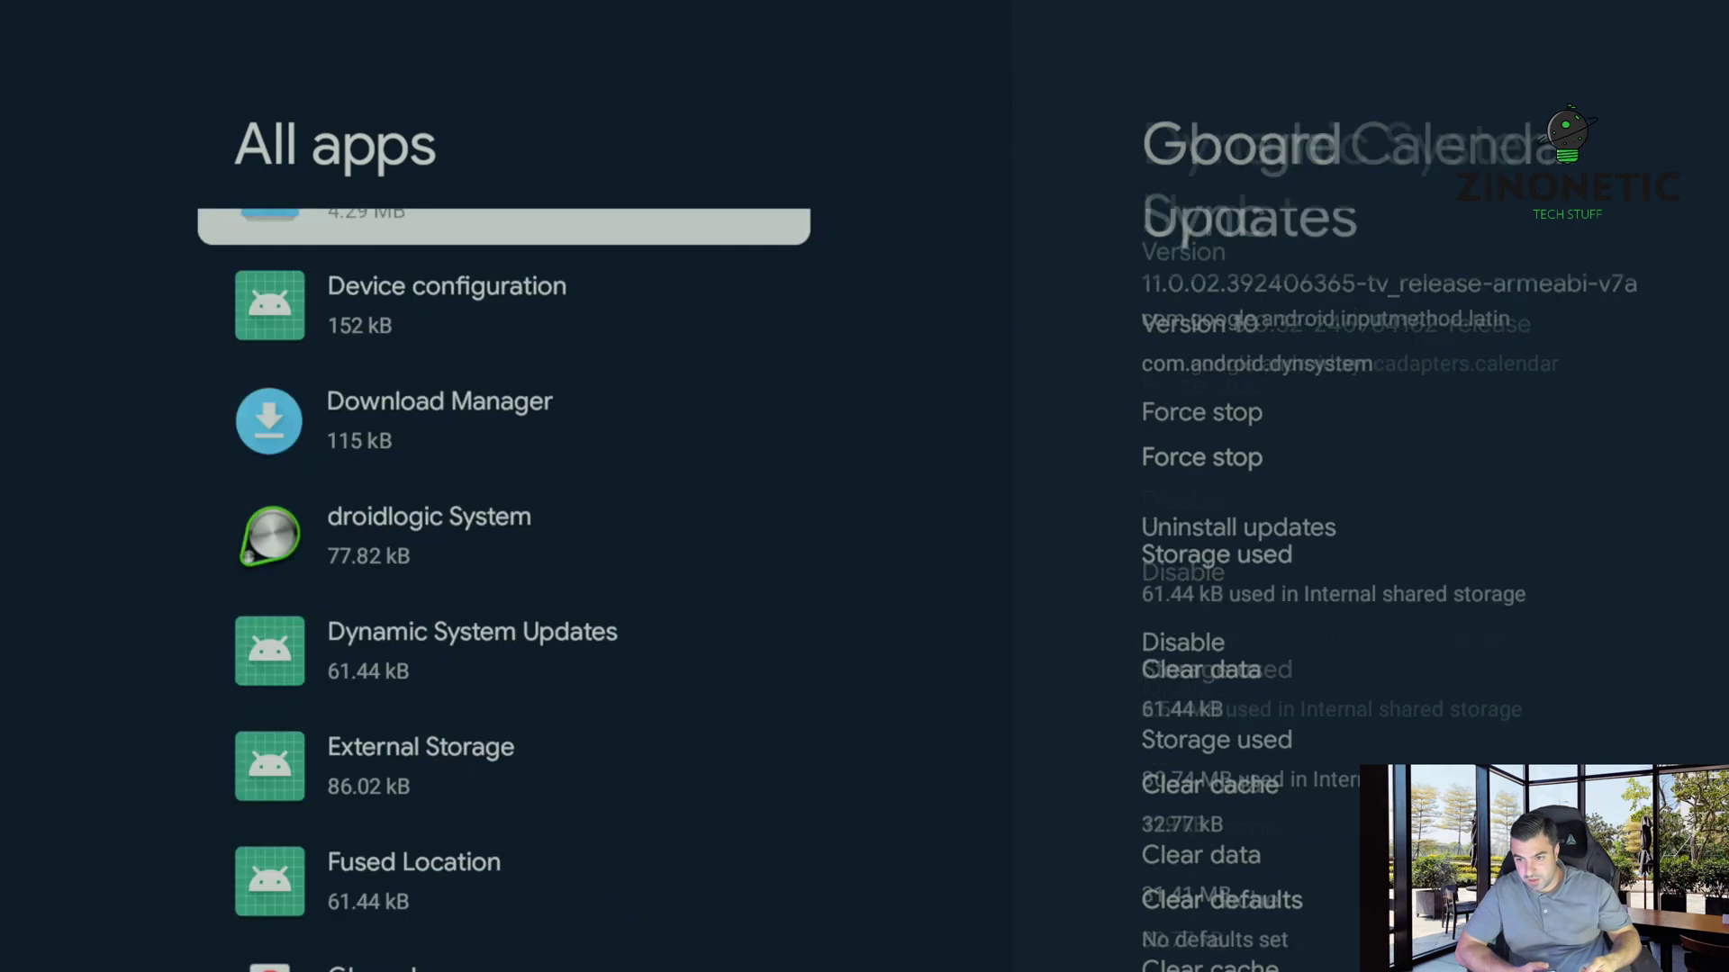
key("Up")
key("Up")
key("Up")
key("Up")
key("Up")
key("Up")
key("Up")
key("Up")
key("Up")
key("Up")
key("Up")
key("Up")
key("Up")
key("Up")
key("Up")
key("Up")
key("Up")
key("Up")
key("Up")
key("Up")
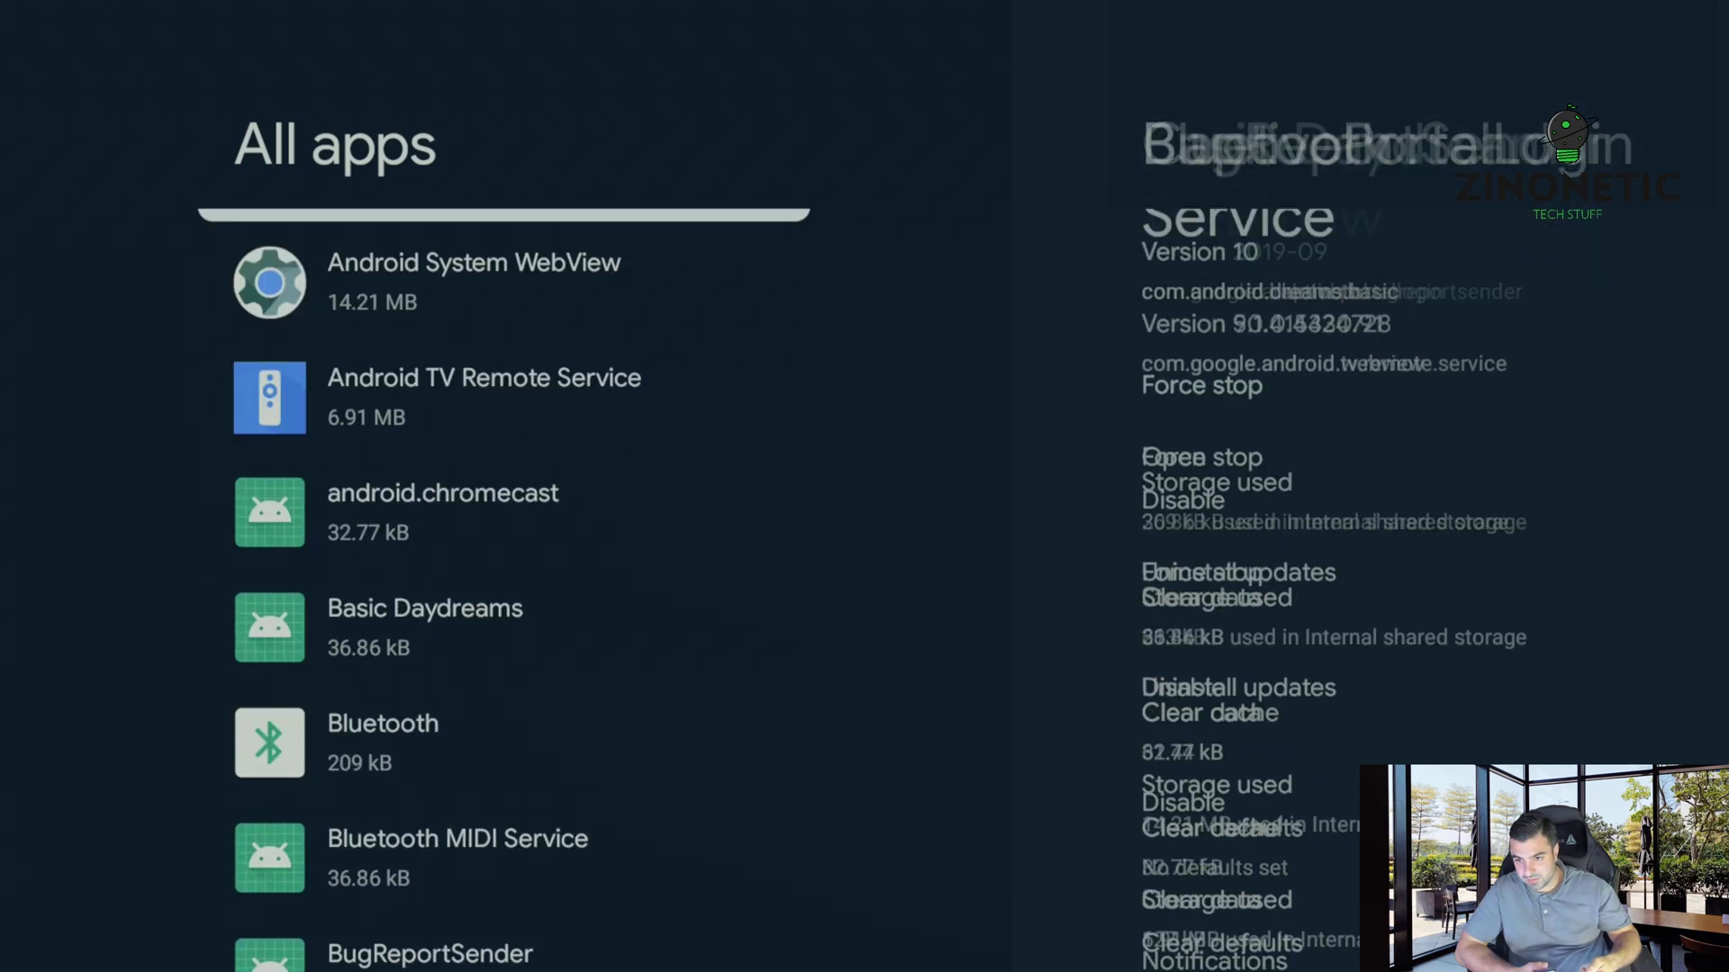
key("Down")
key("Down")
key("Down")
key("Down")
key("Down")
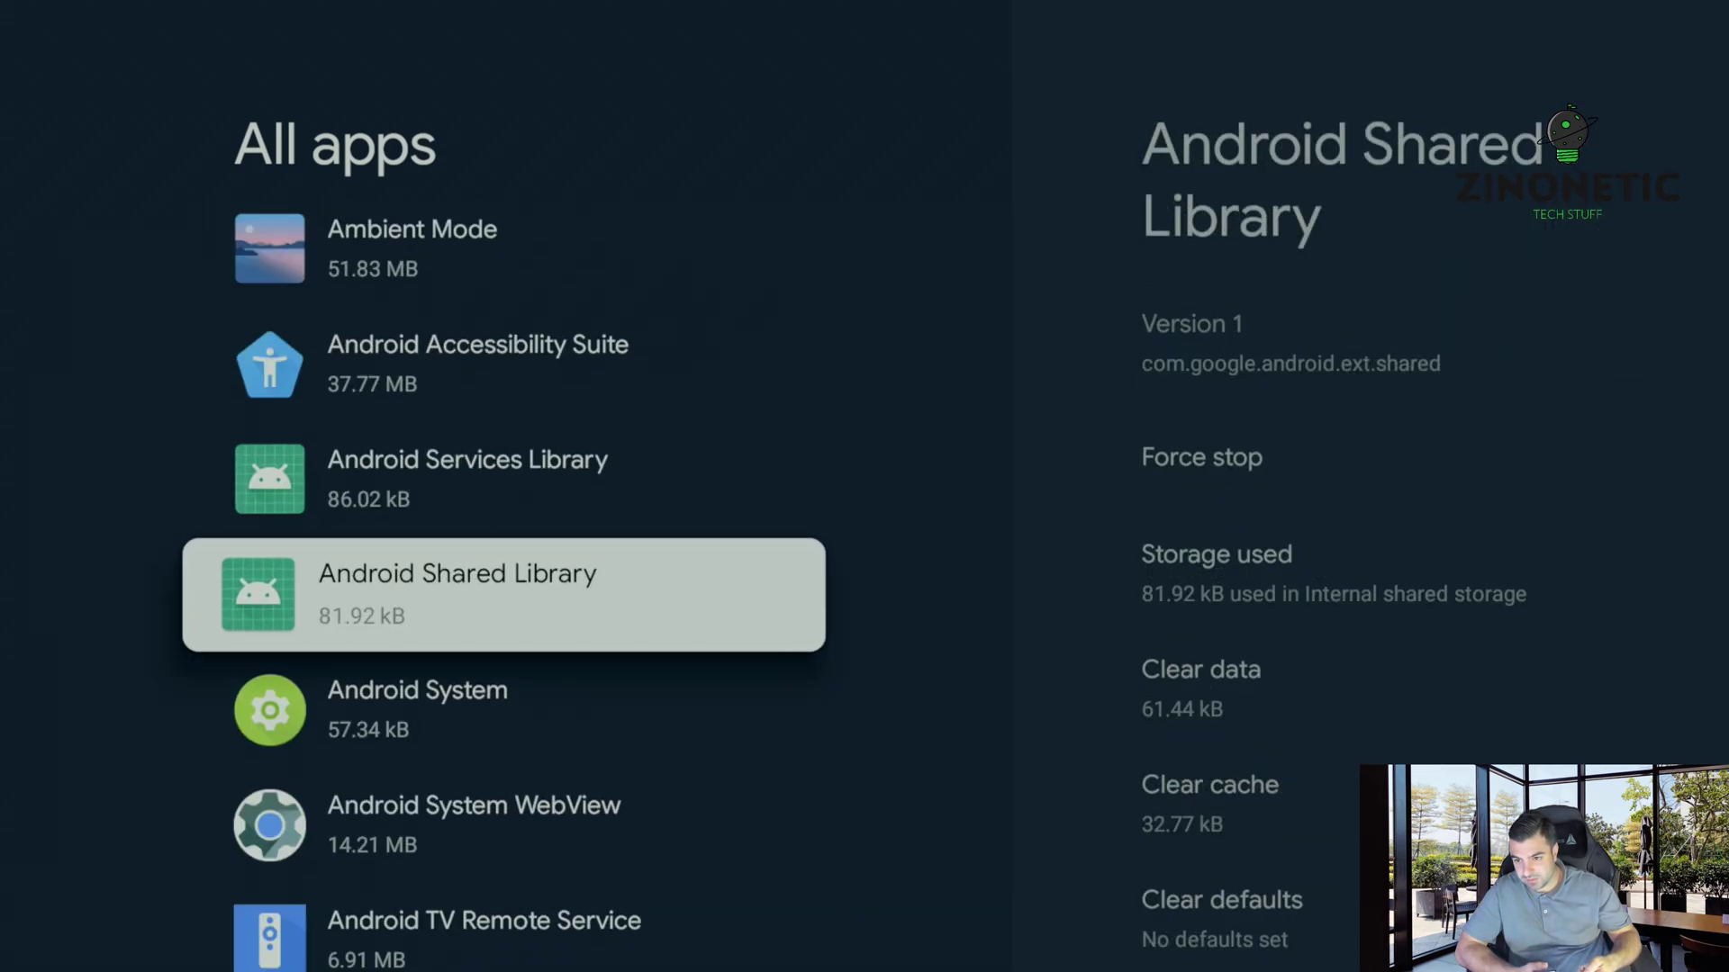
key("Up")
key("Down")
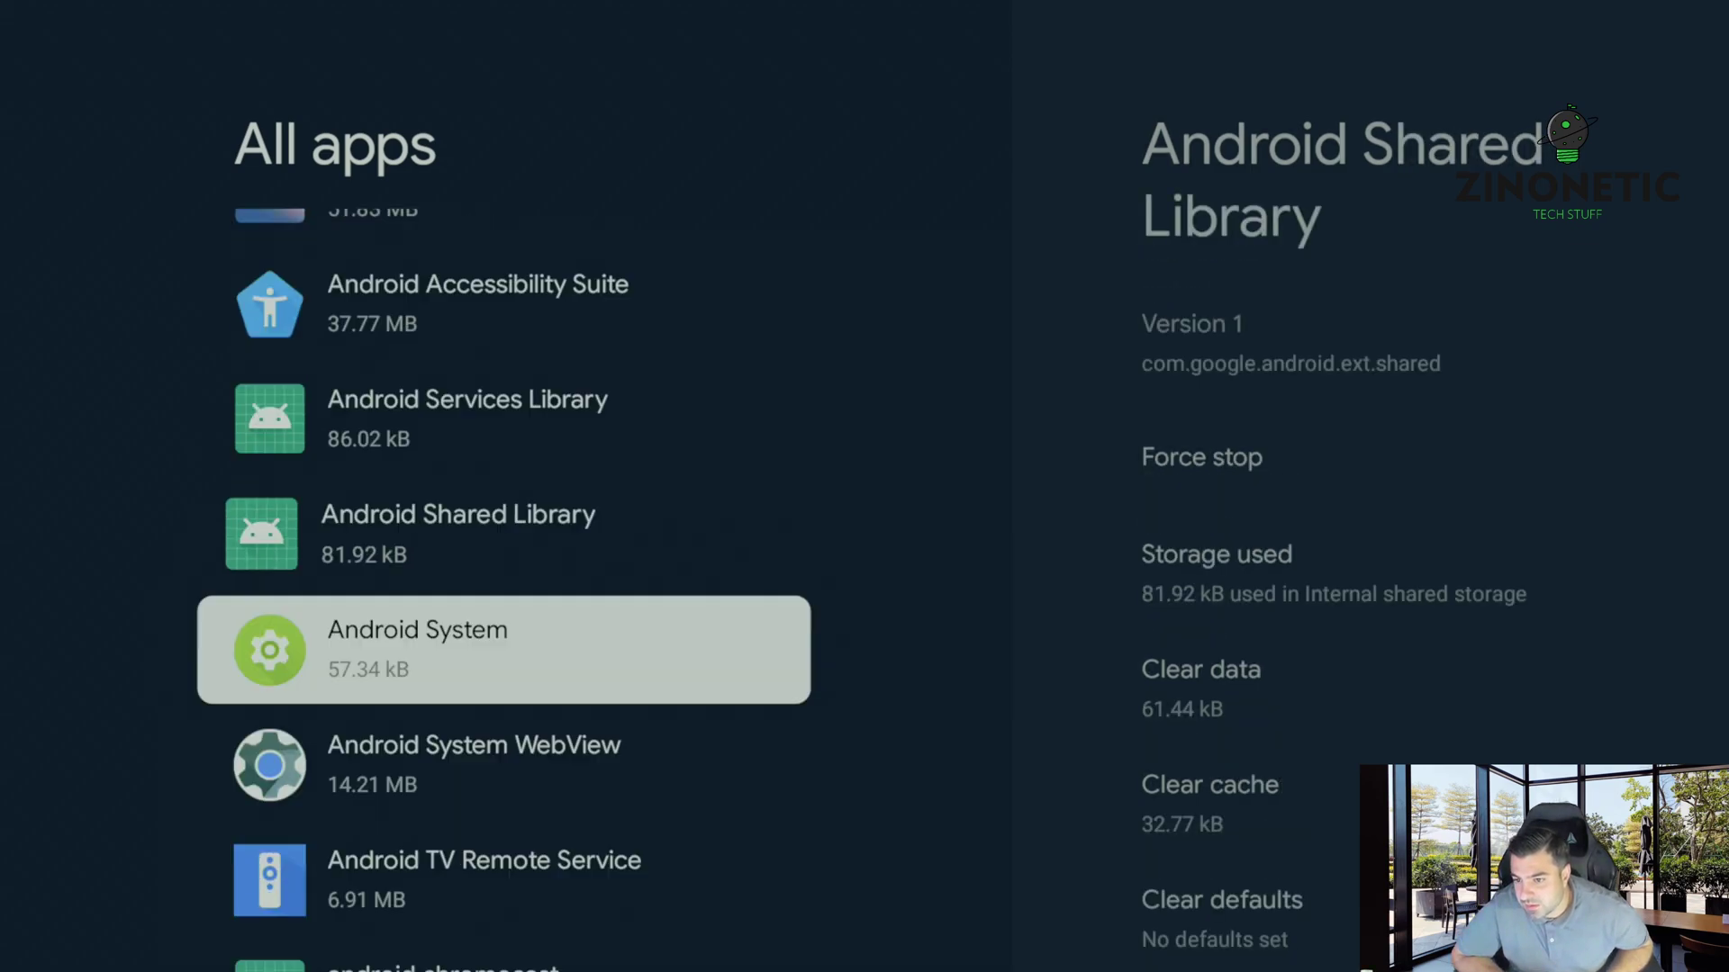
key("Down")
key("Down")
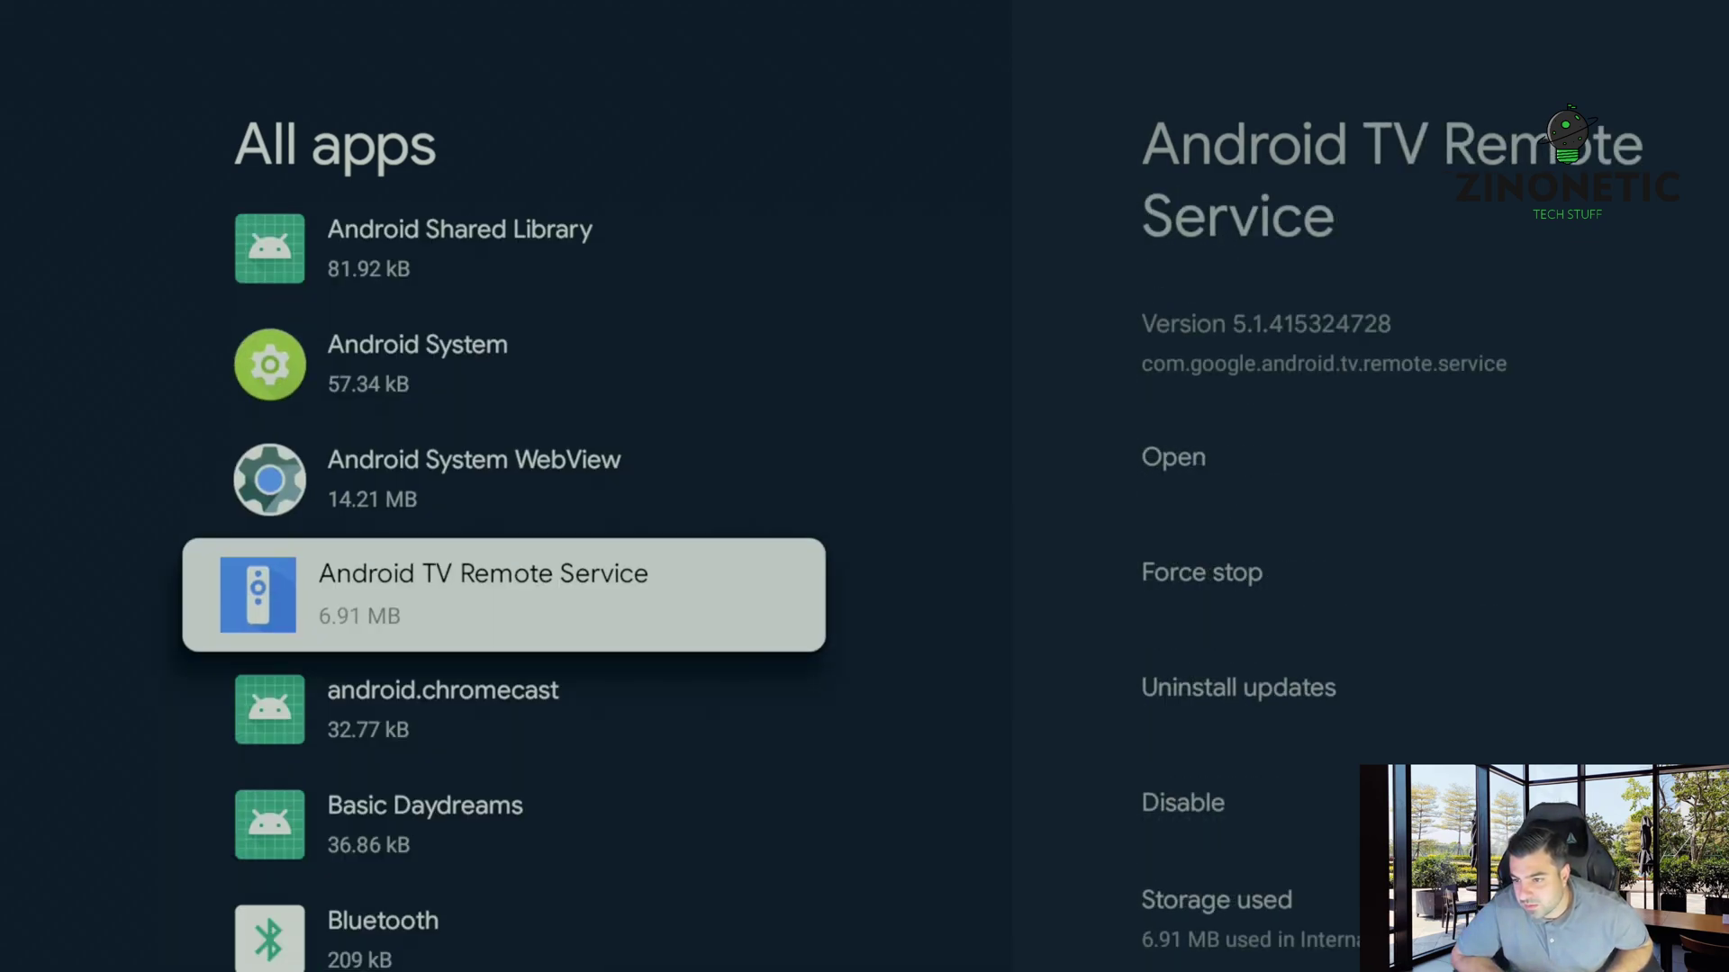
key("Return")
key("Down")
key("Down")
key("Down")
key("Down")
key("Down")
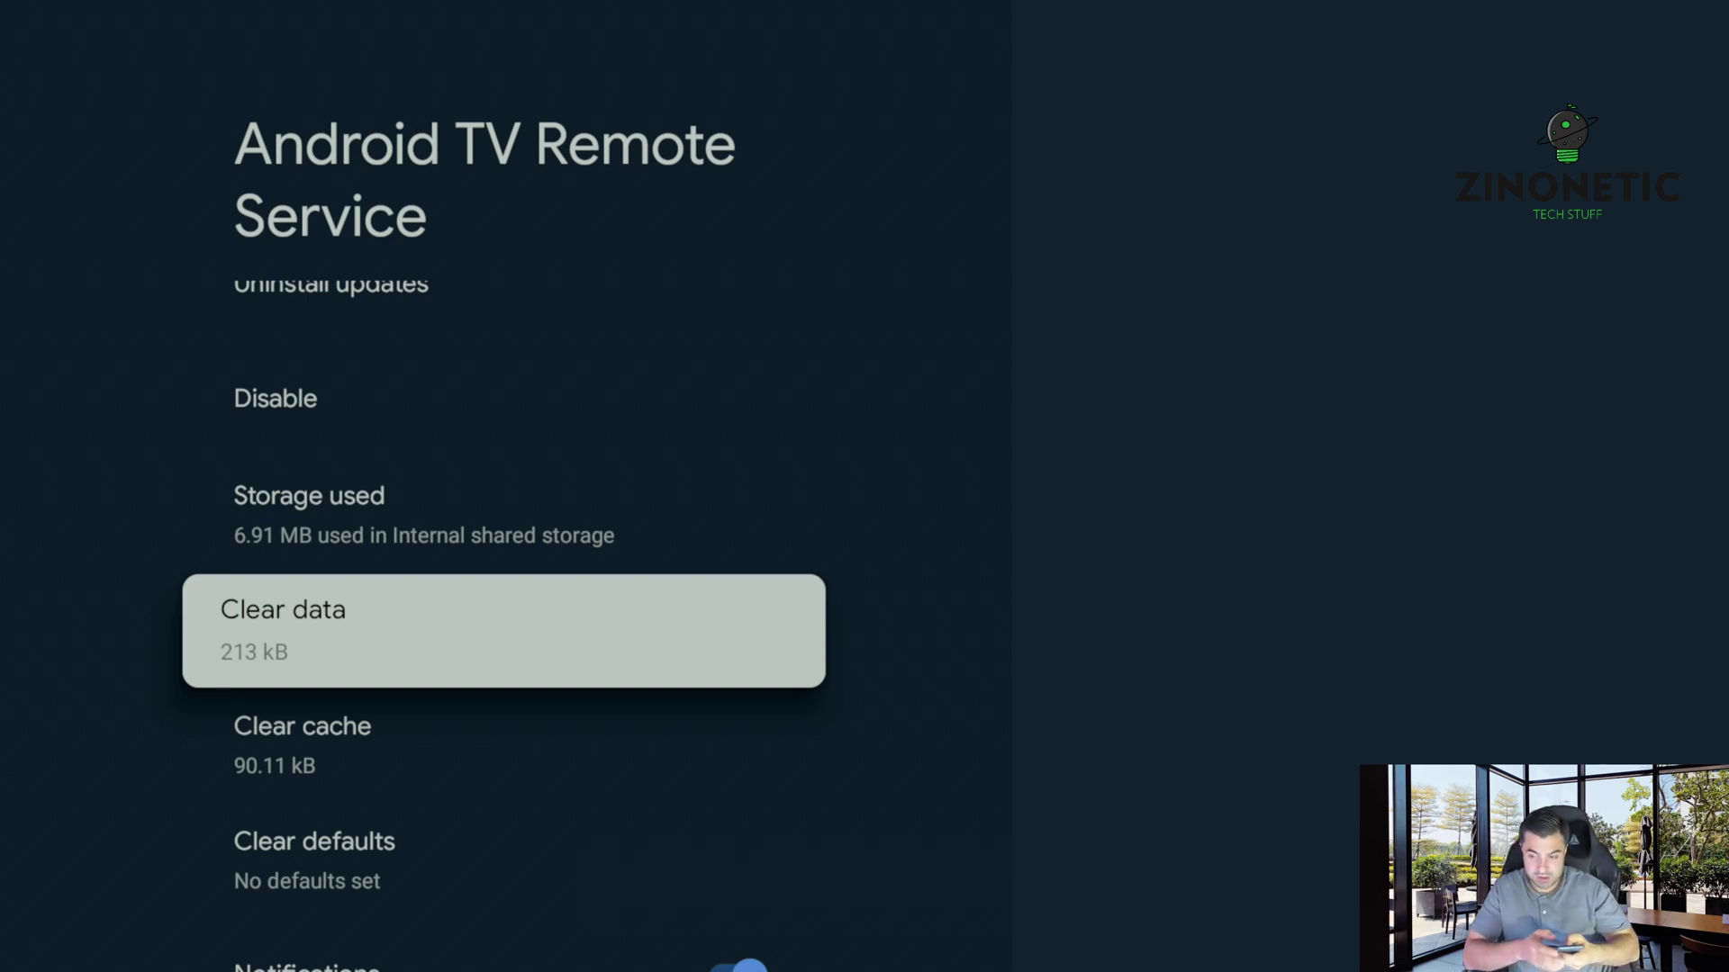
Step: Return to the Google TV home screen
key("Home")
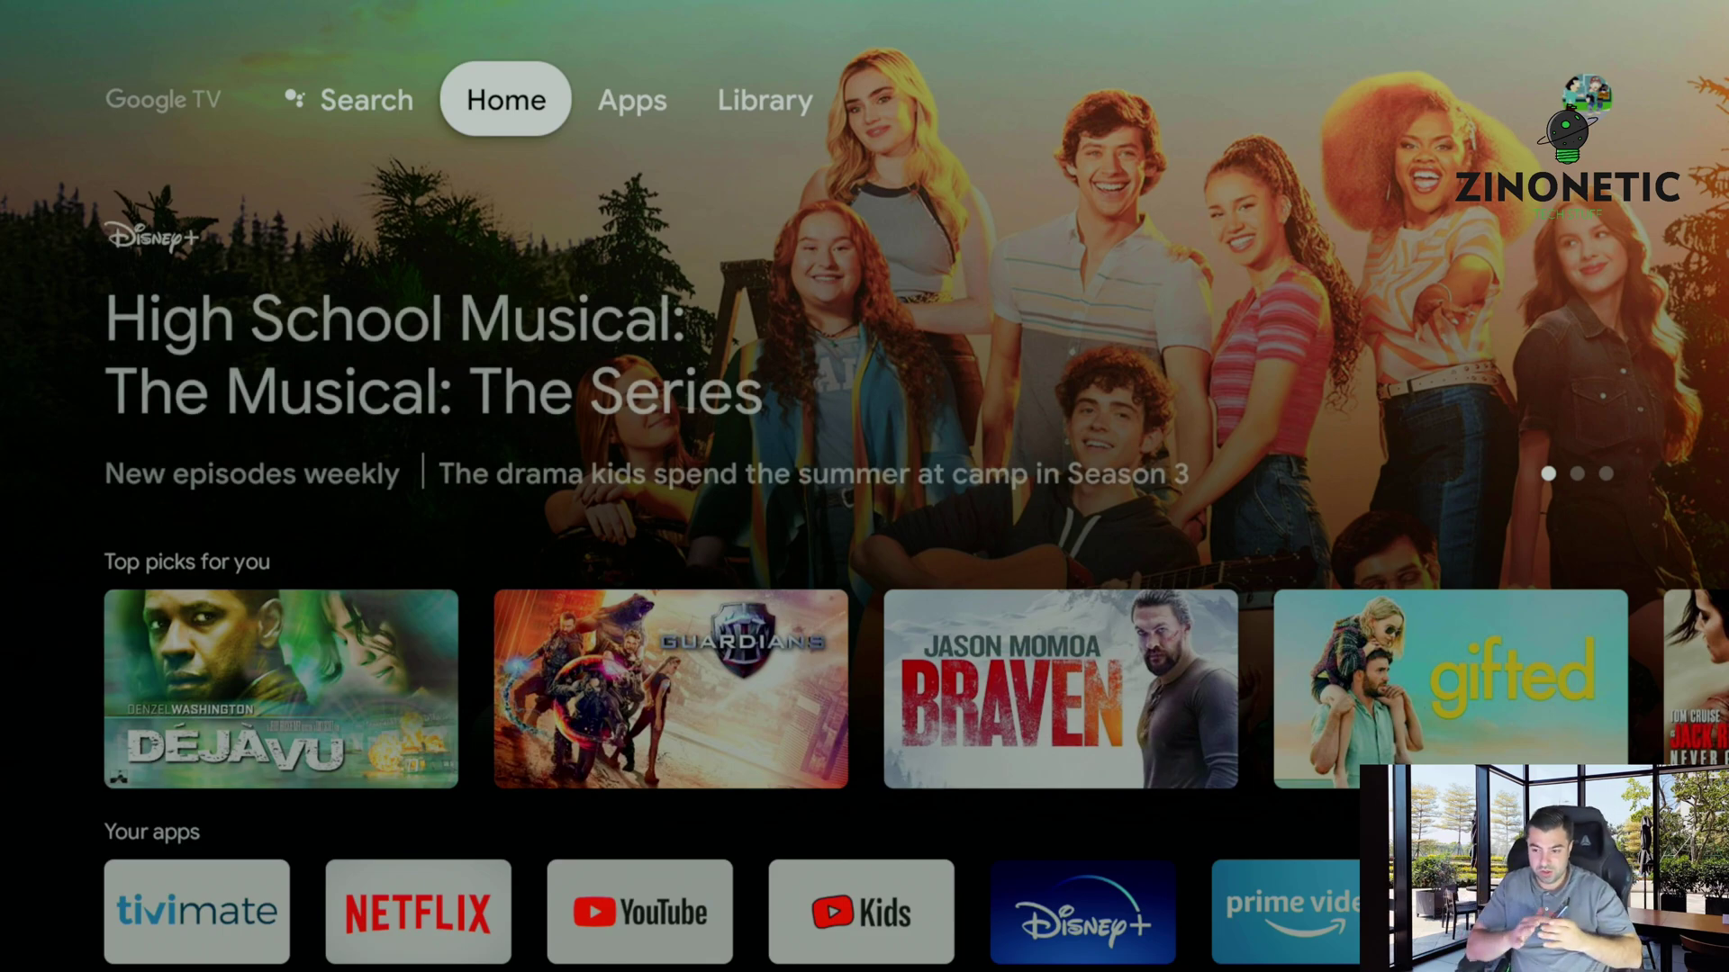
key("Right")
key("Left")
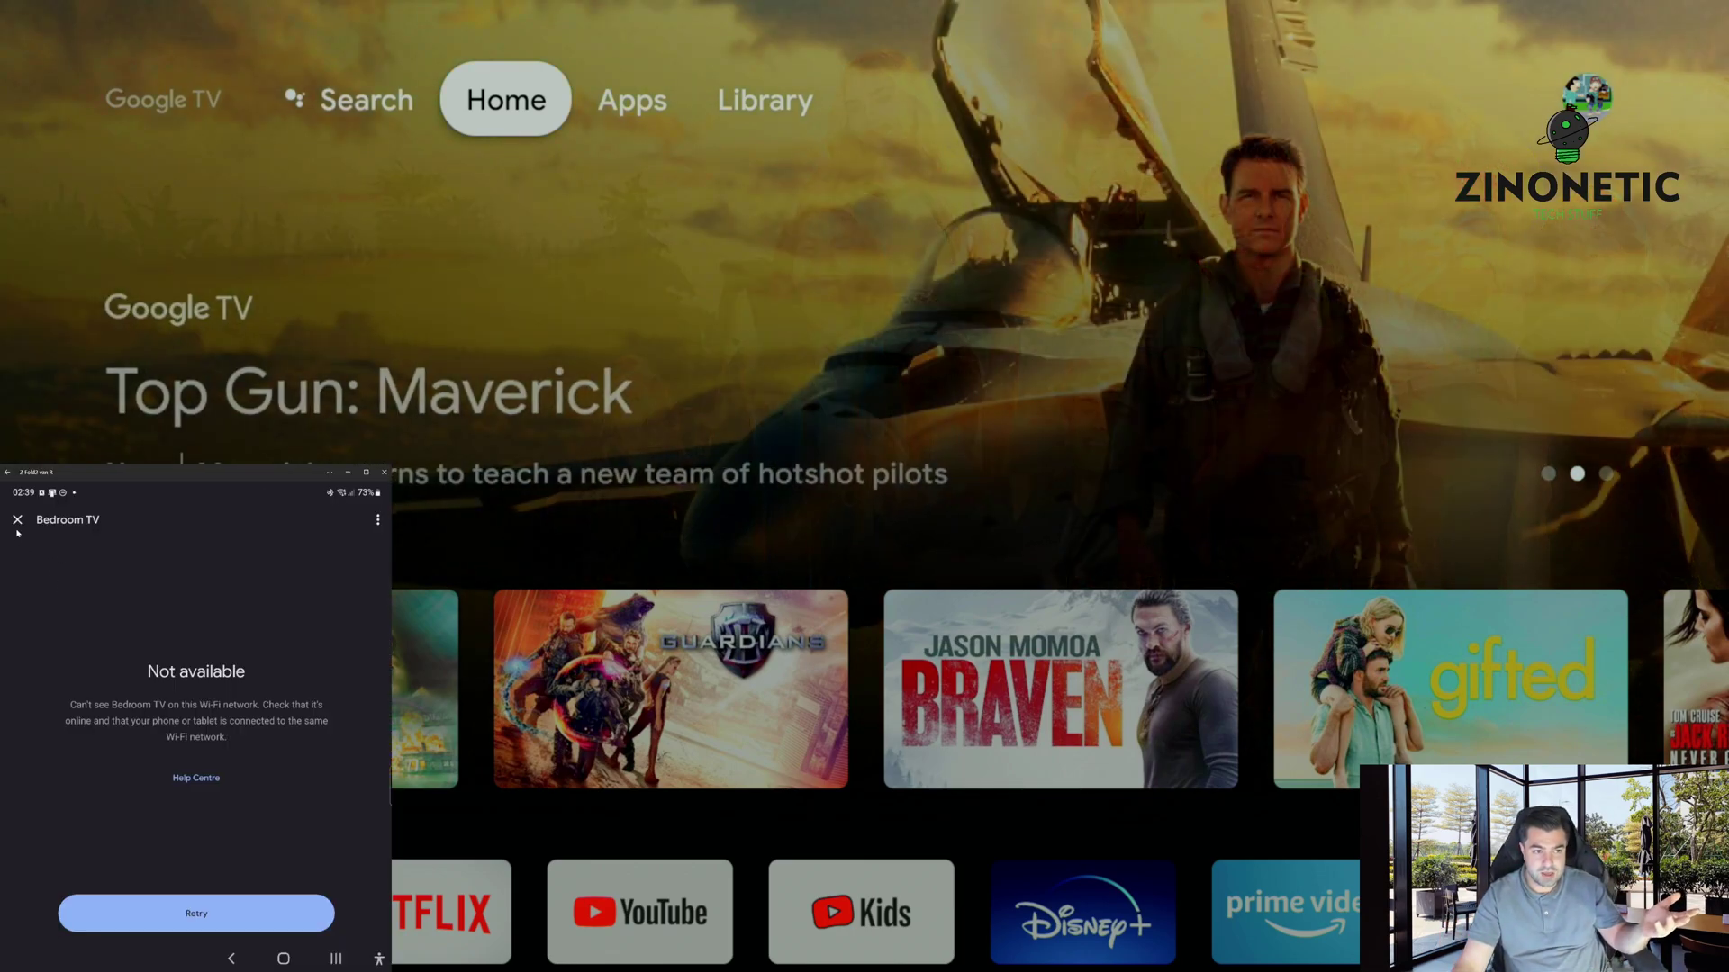
Step: Go back from the not-available page to the device list and open the Bedroom TV tile
left_click(17, 520)
left_click(17, 520)
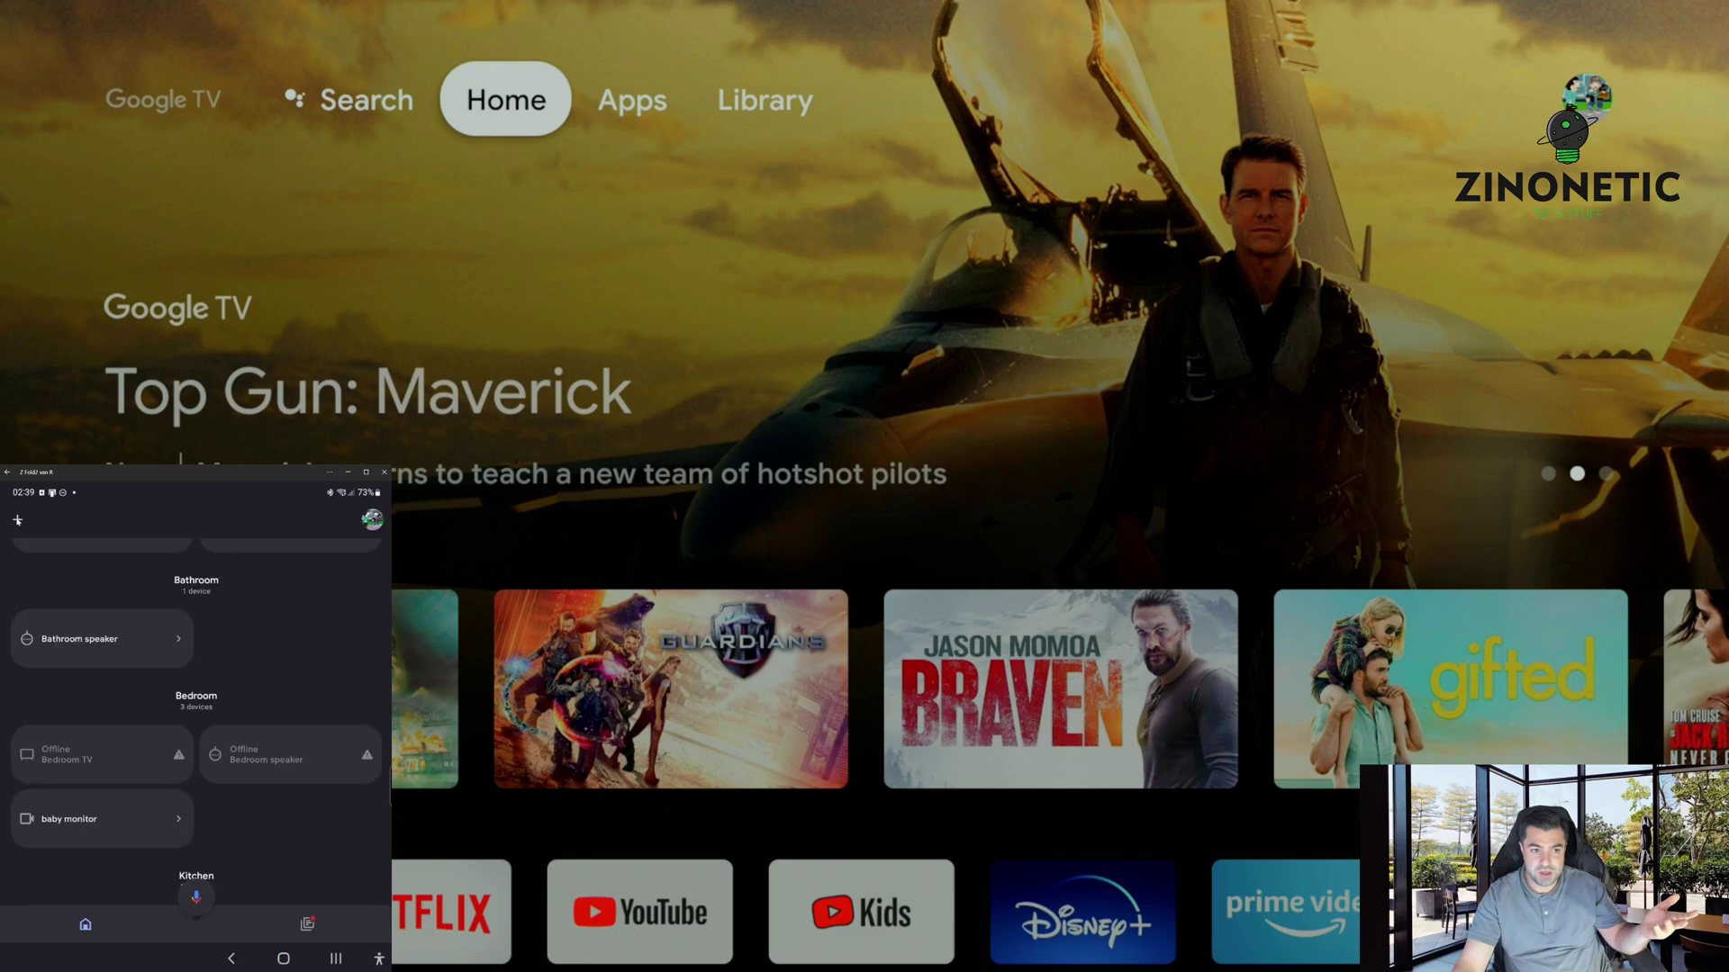
scroll(128, 702, "up", 5)
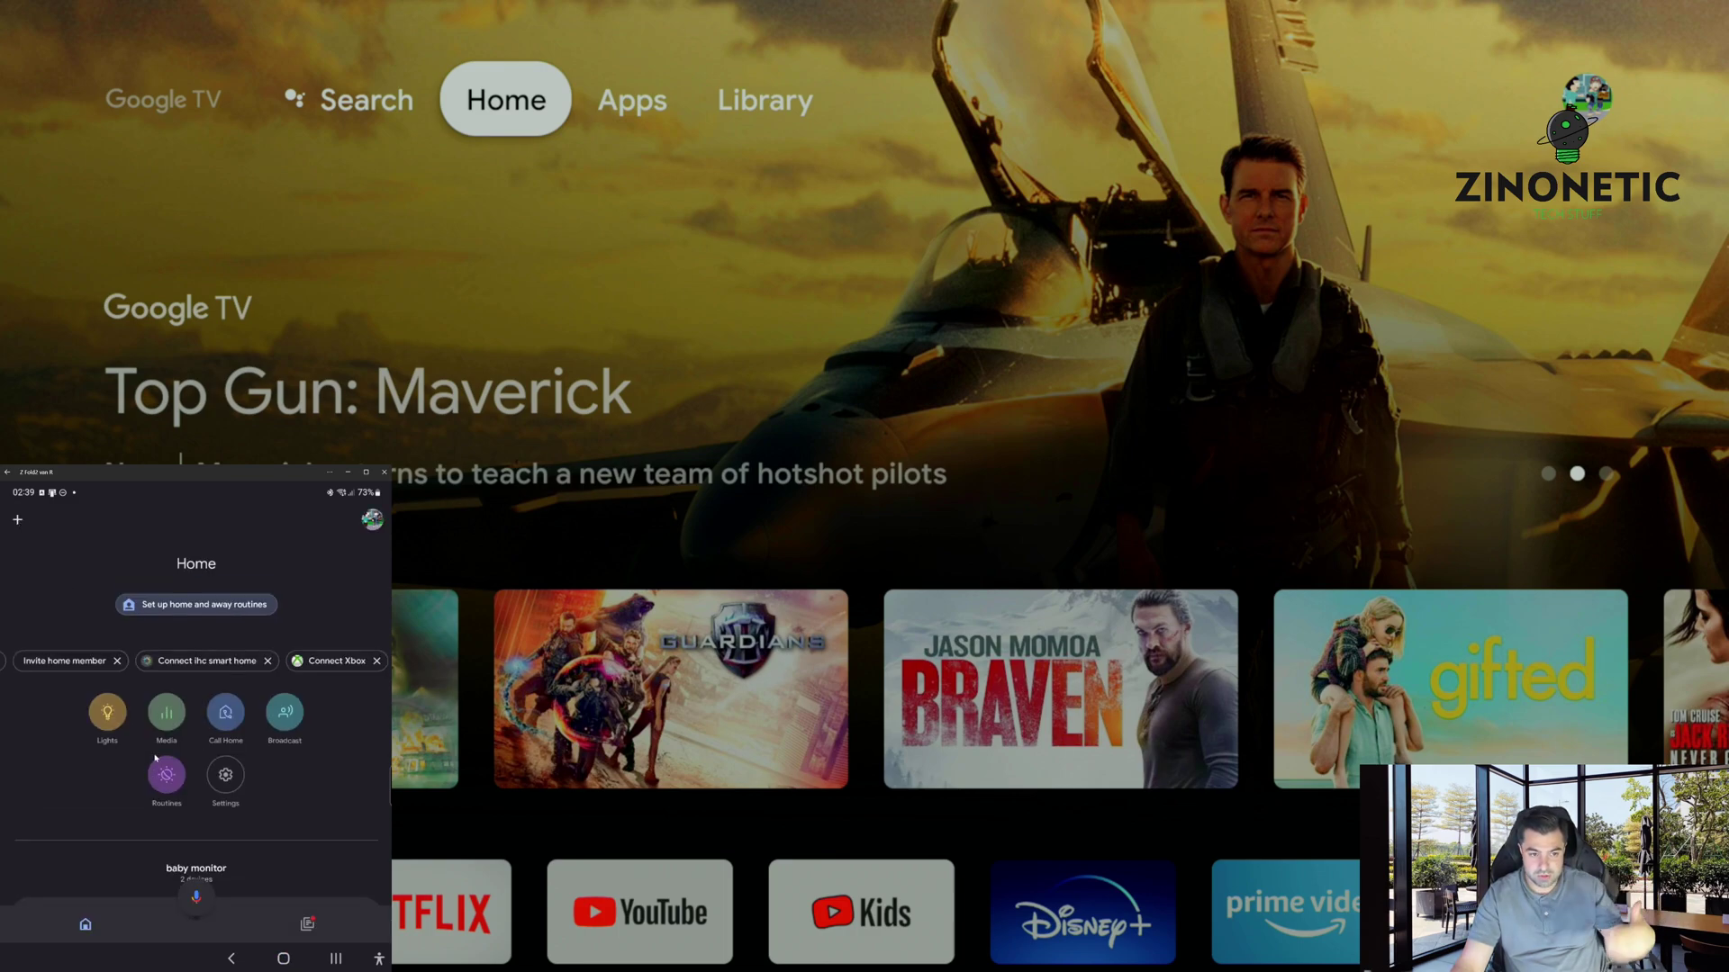
scroll(155, 759, "down", 5)
scroll(157, 746, "up", 3)
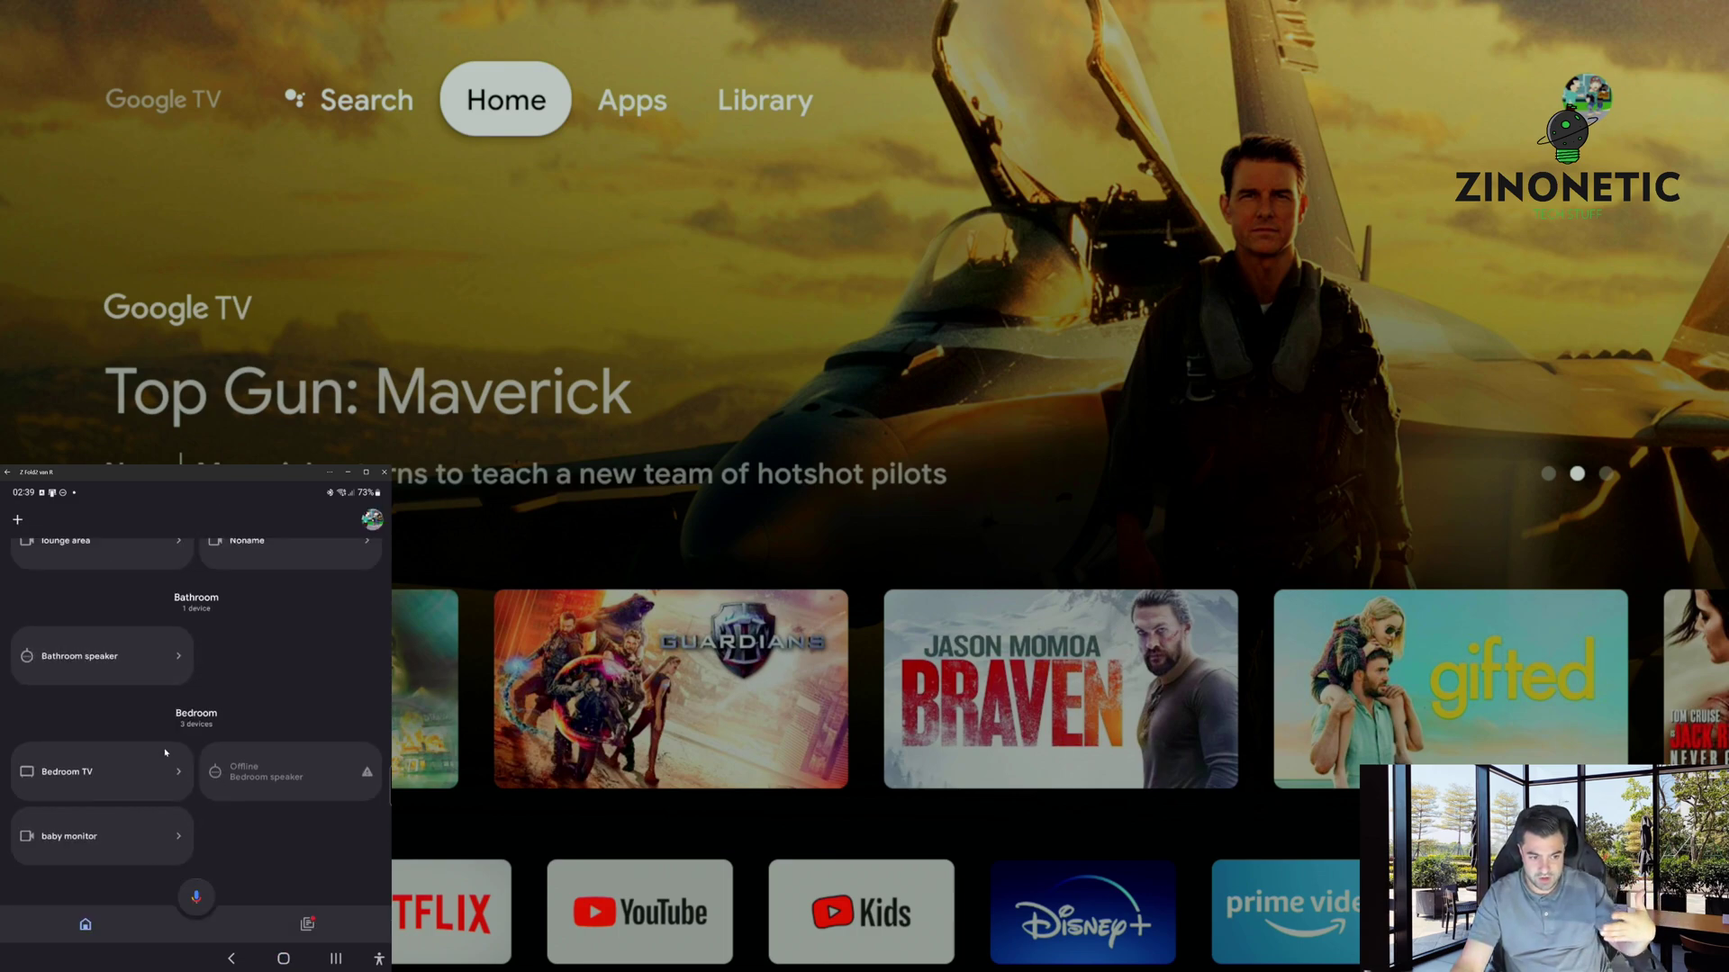
left_click(176, 771)
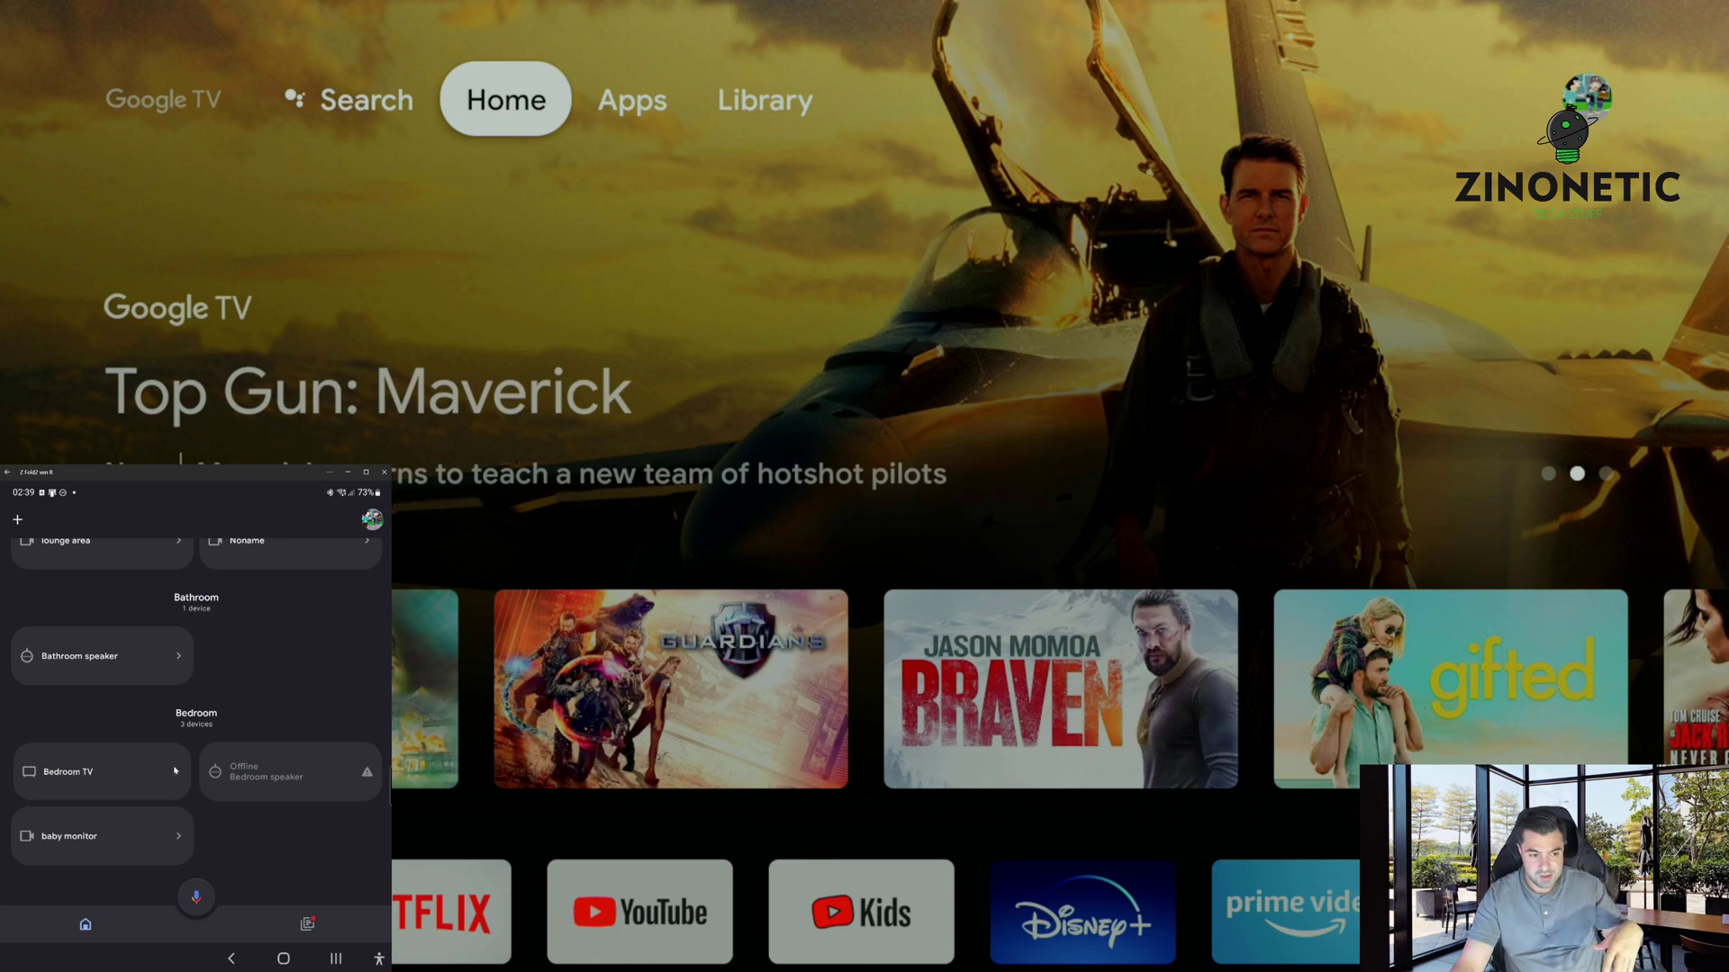